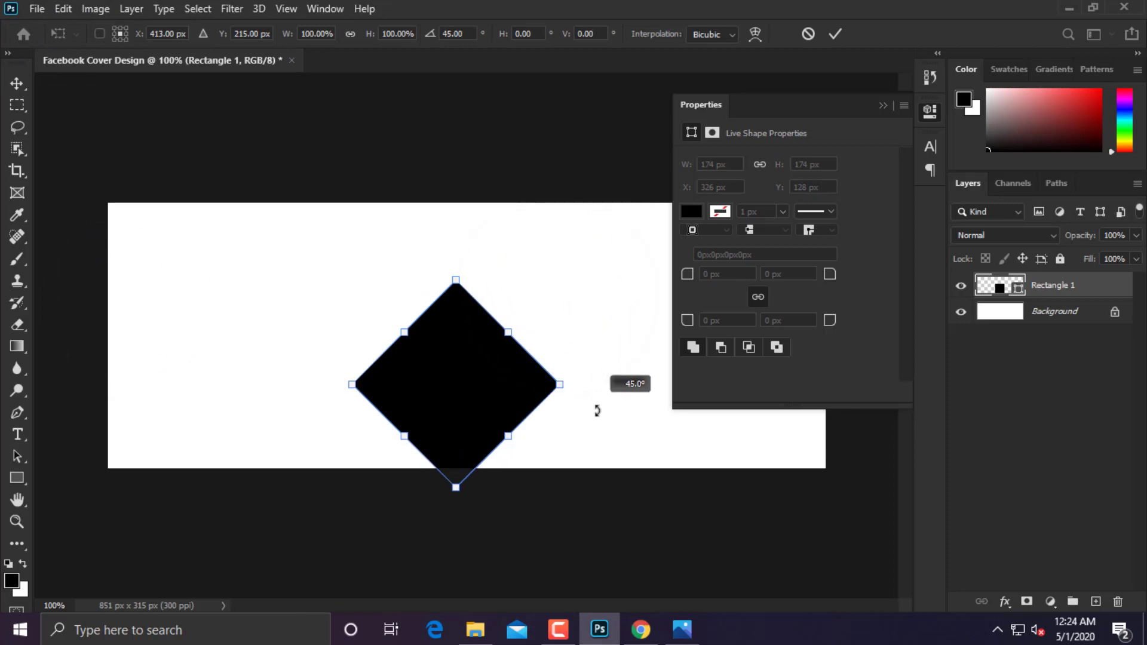
Rotate the black square 45° into a diamond and move it to the banner's vertical centre.
left_click_drag(519, 379, 530, 345)
left_click(836, 34)
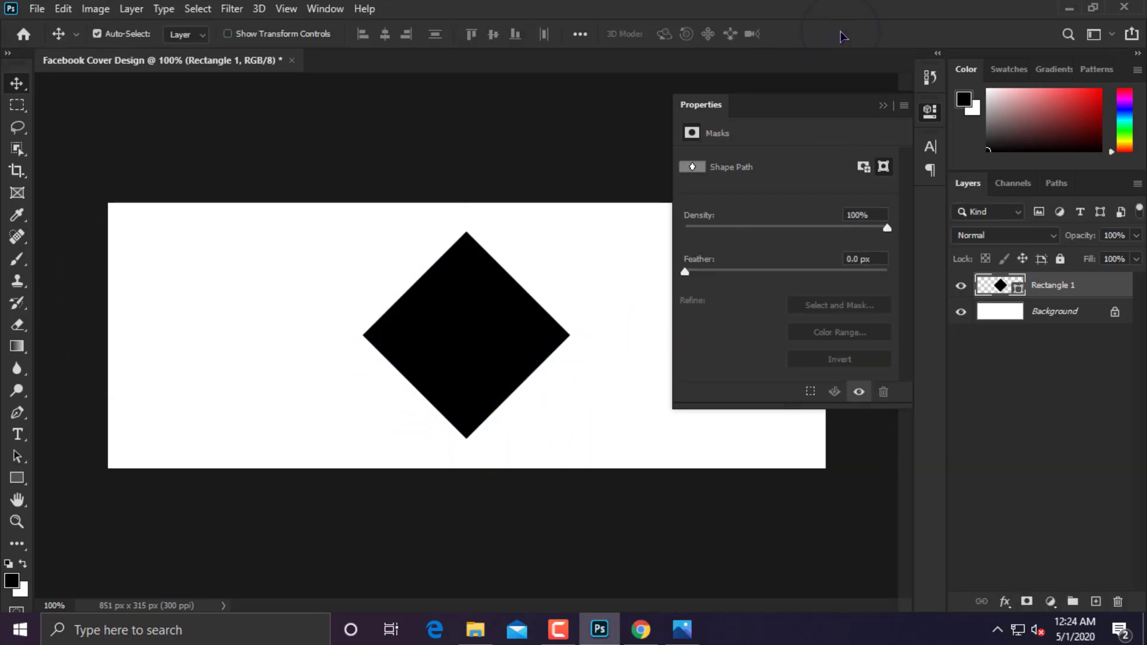
Draw a 192 × 192 px black square on a new Rectangle 2 layer left of the diamond.
left_click(17, 478)
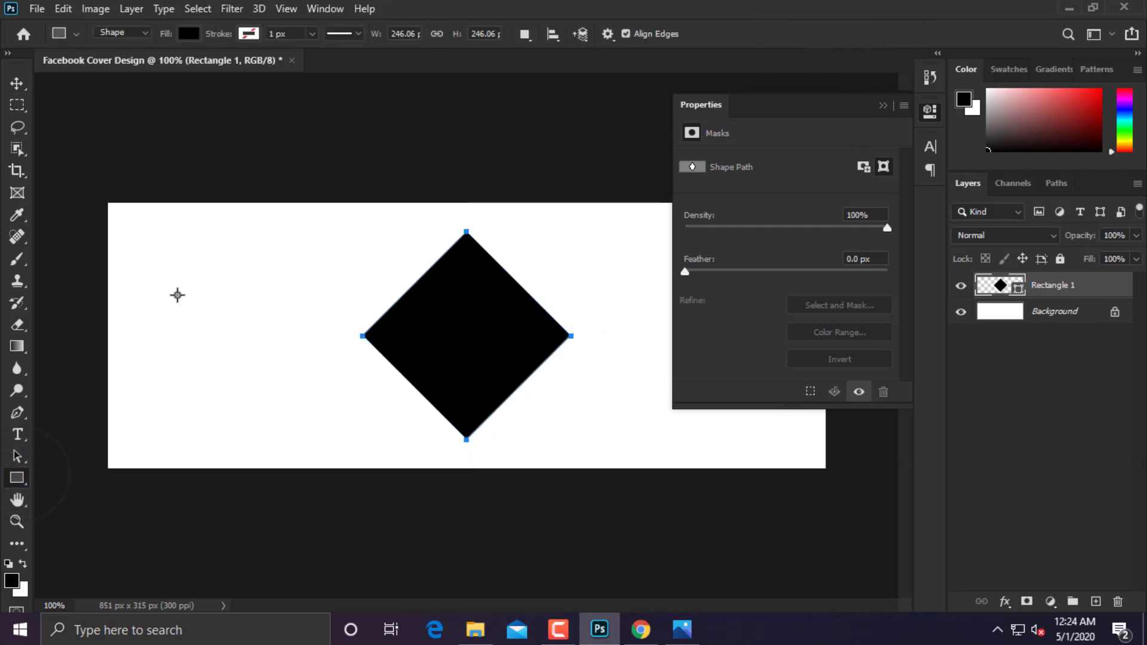
left_click_drag(177, 294, 344, 452)
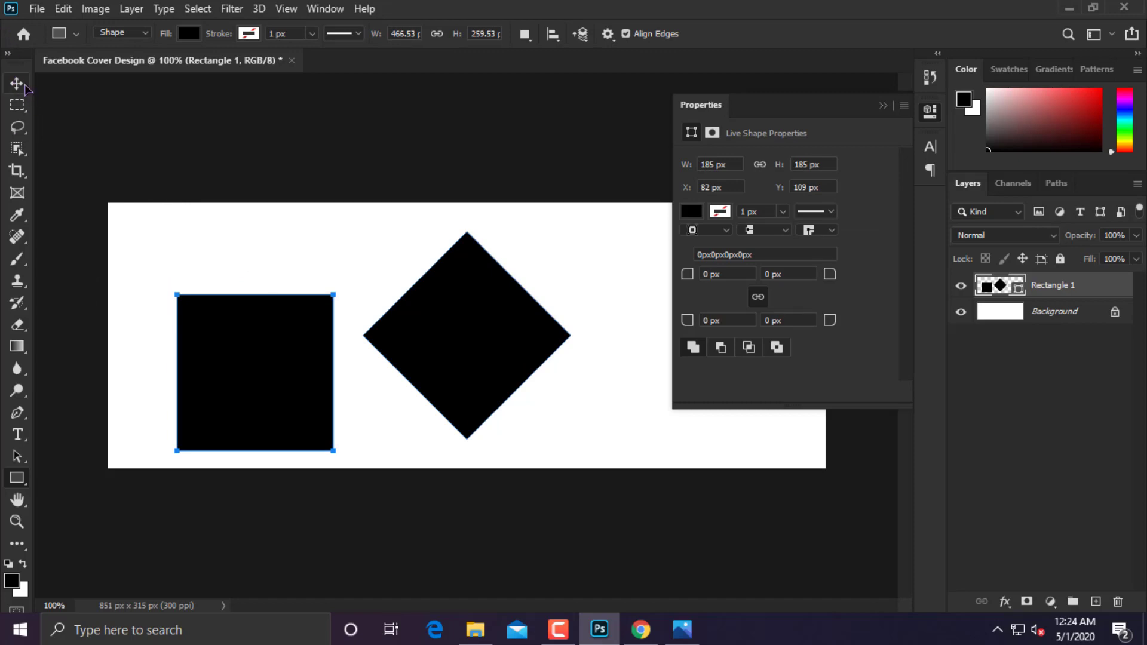
left_click(24, 86)
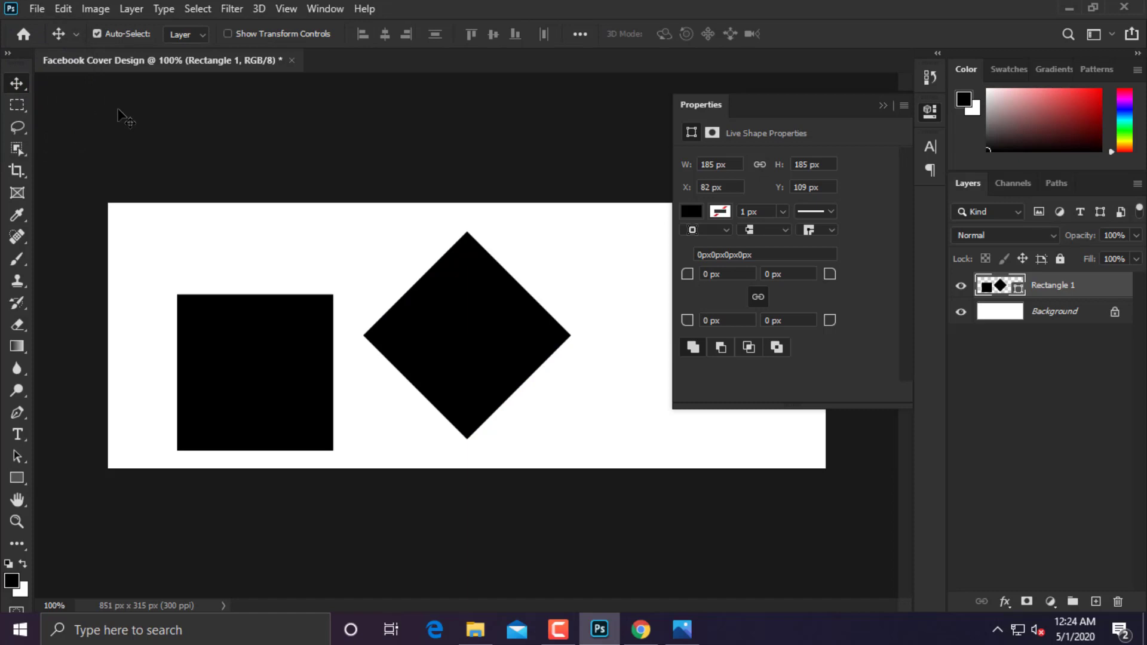
key("ctrl+t")
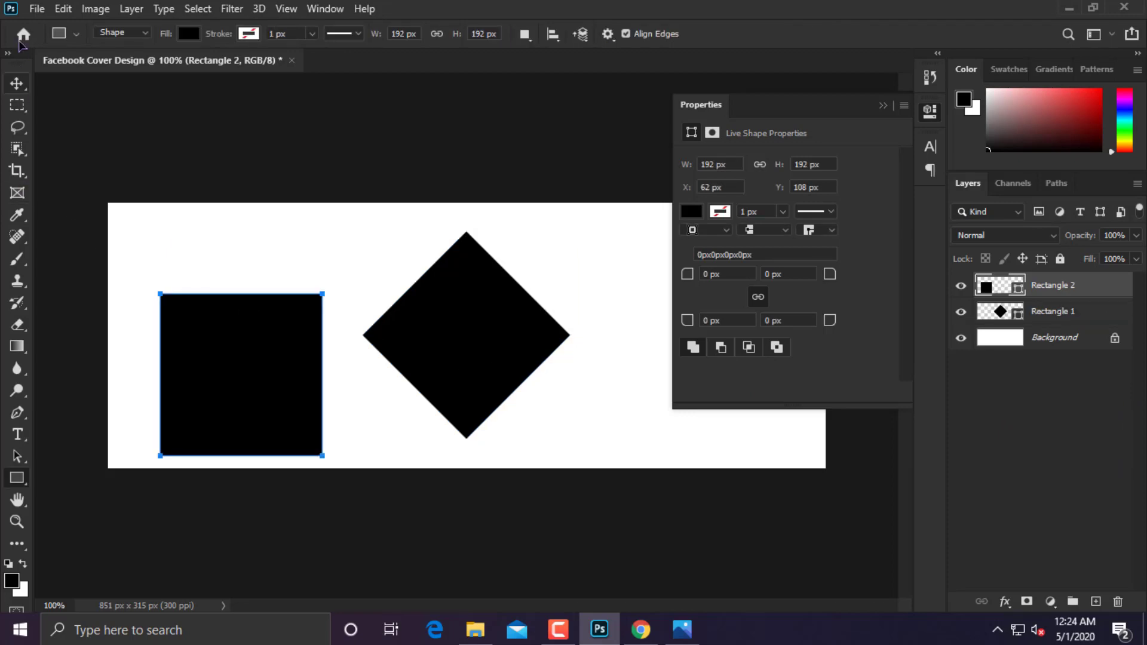
left_click(17, 83)
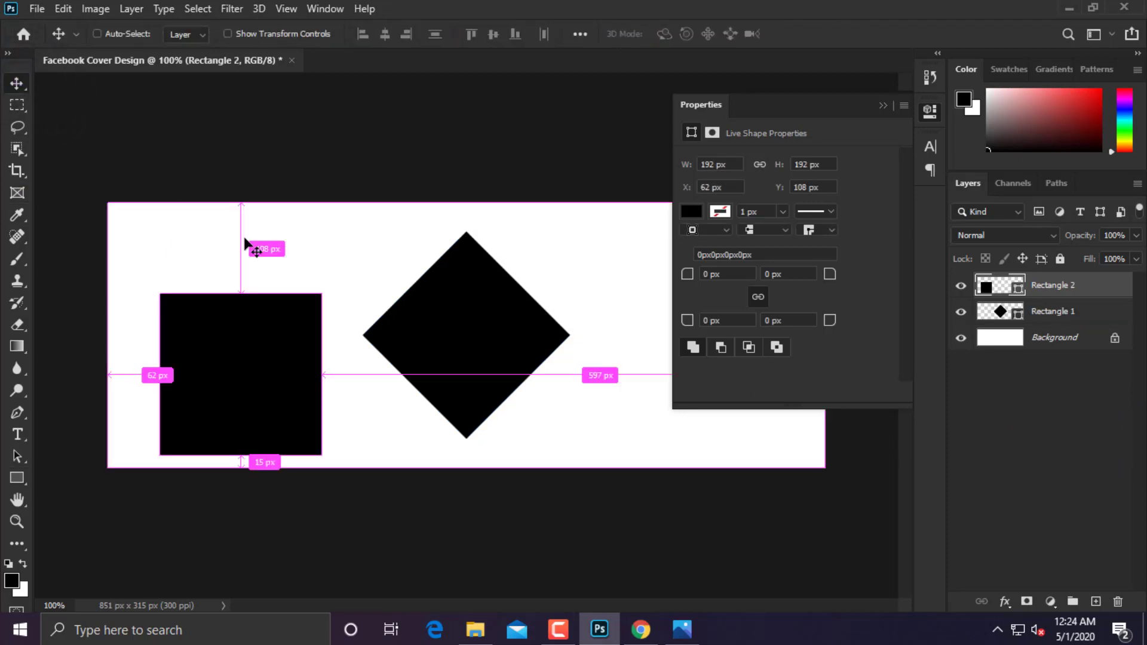
Stretch the second square into a tall band, rotate it to -45° and set it beside the diamond.
key("ctrl+t")
left_click_drag(254, 294, 230, 80)
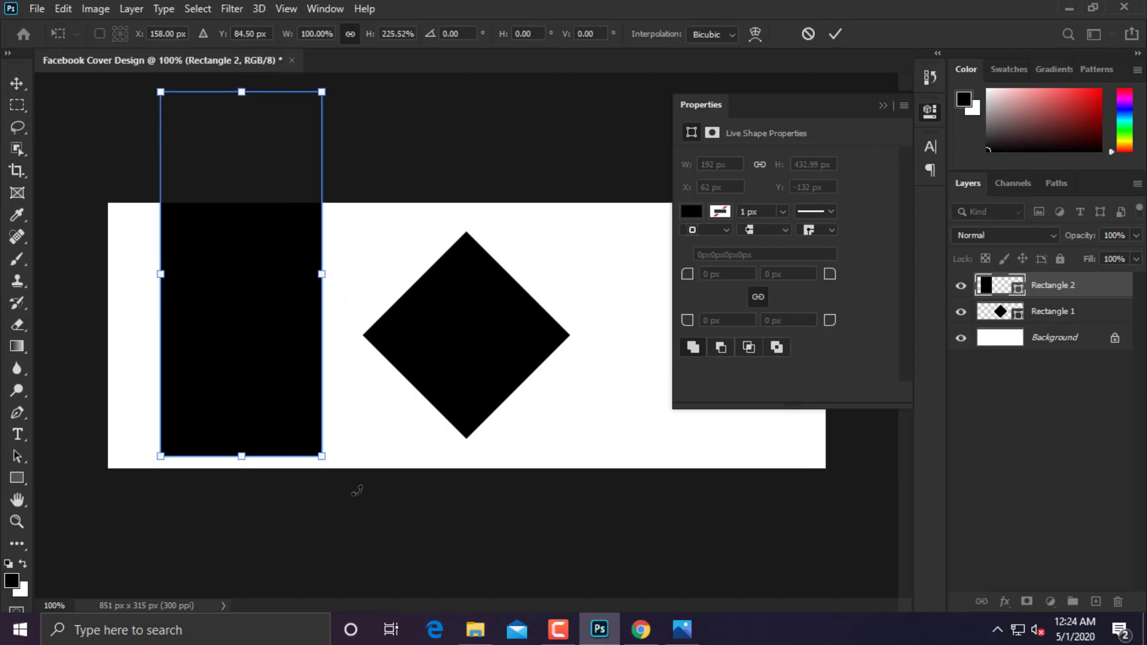
left_click_drag(337, 466, 523, 366)
left_click_drag(346, 397, 385, 275)
scroll(386, 275, "up", 2)
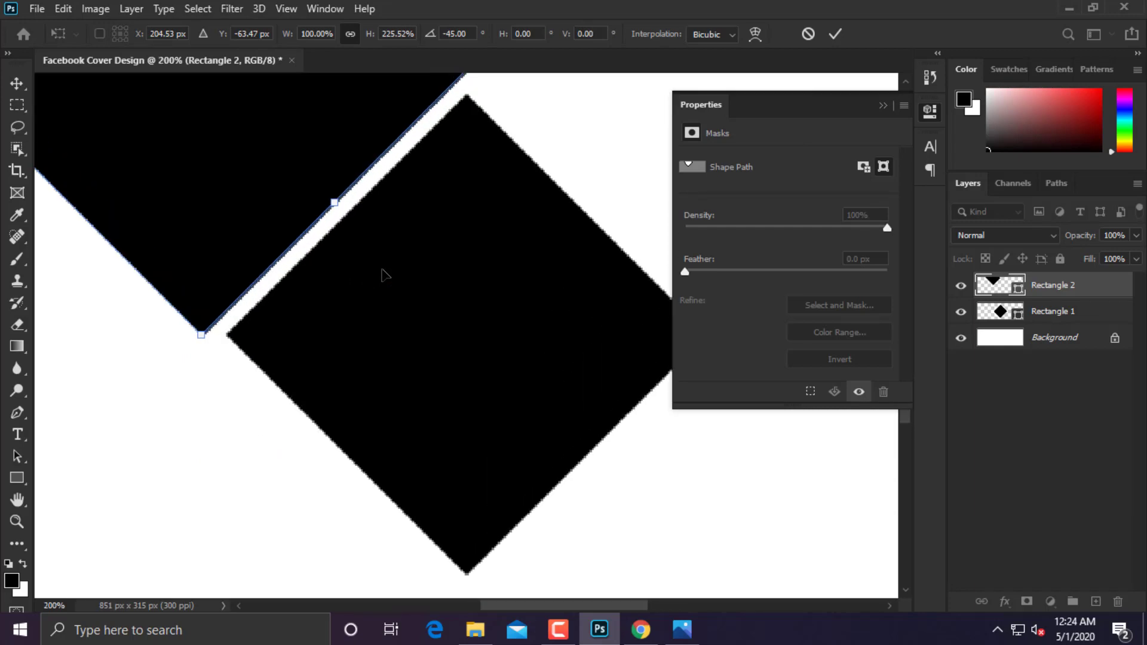
scroll(564, 426, "up", 3)
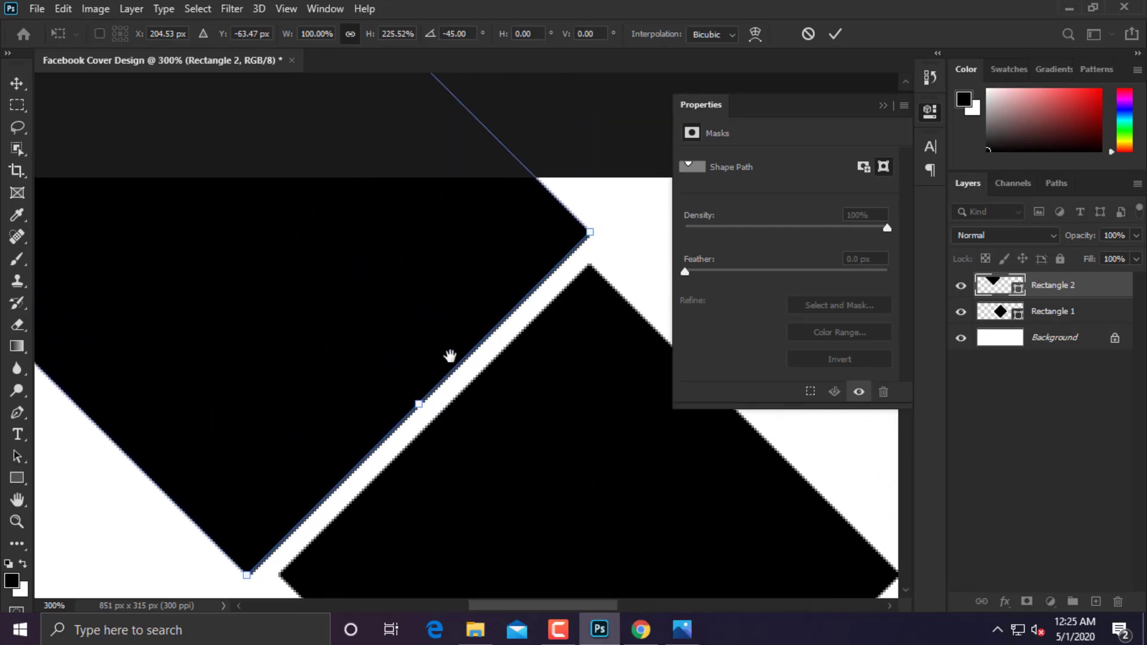
left_click_drag(392, 354, 408, 360)
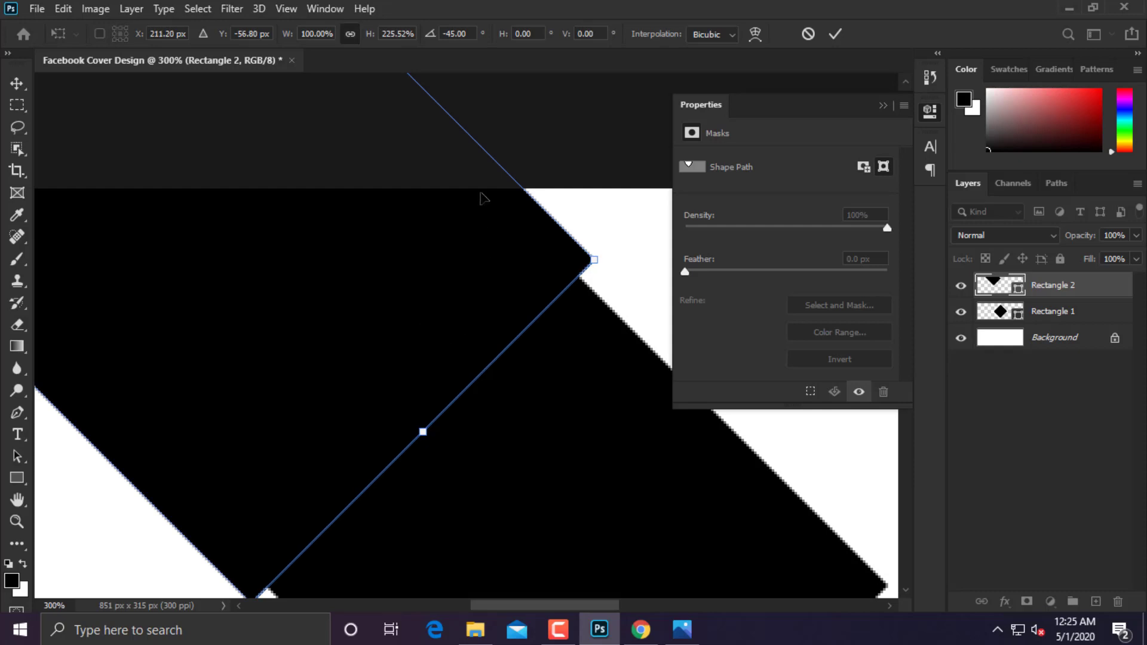
left_click_drag(515, 178, 502, 189)
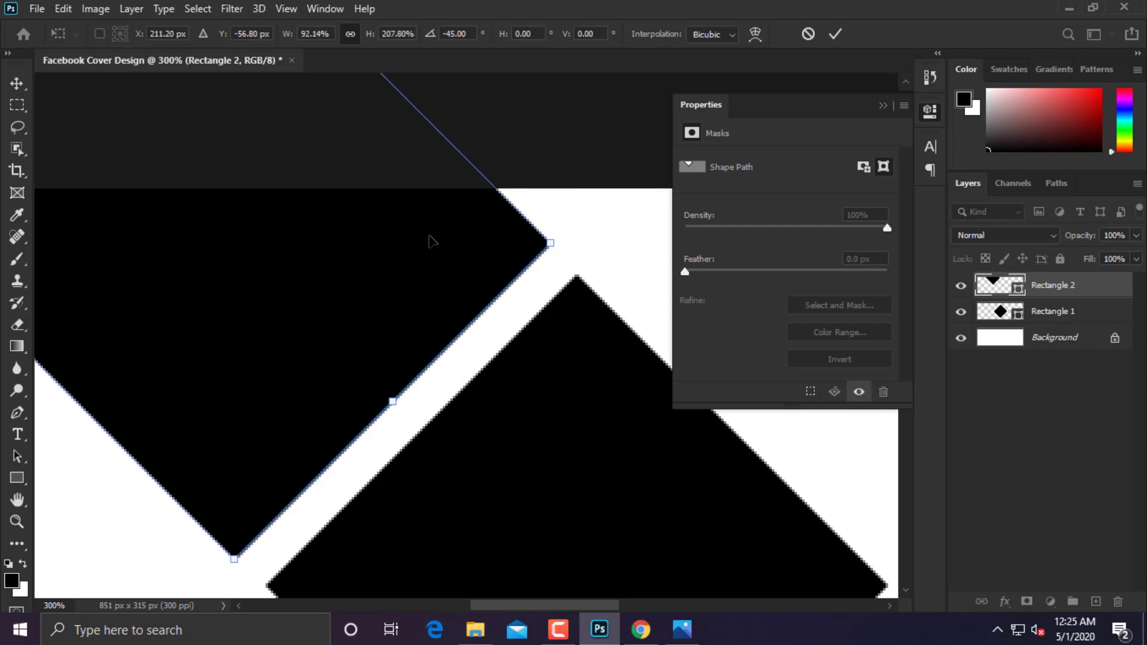
left_click_drag(415, 257, 434, 275)
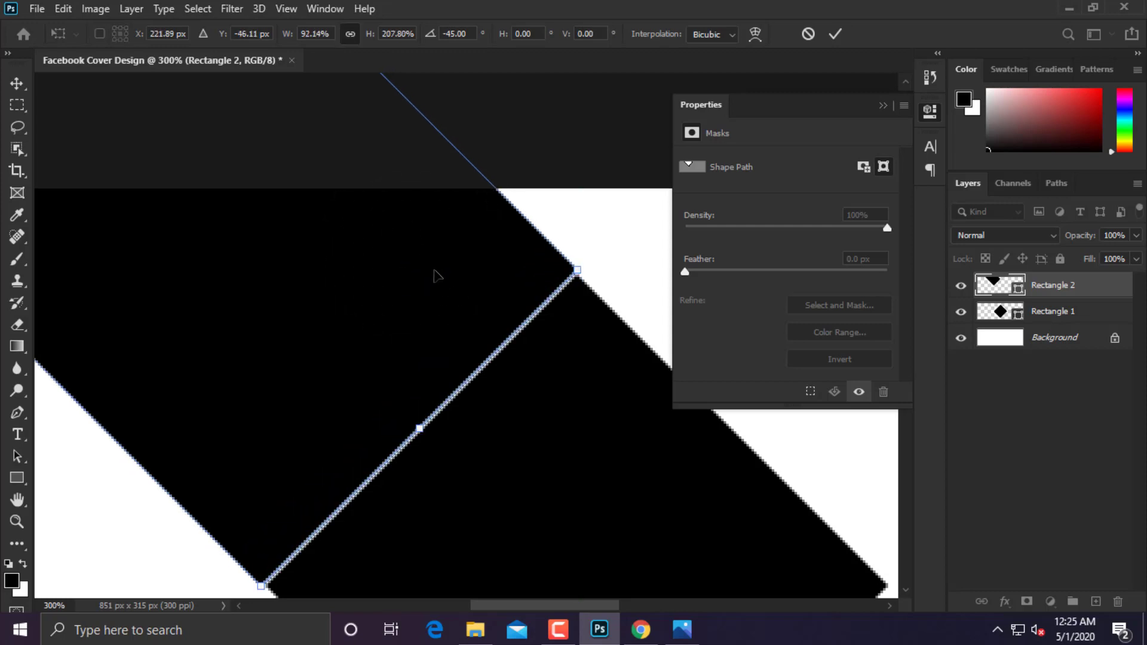
Fine-tune the band's size and position against the diamond, then commit the transform.
key("Down")
key("Right")
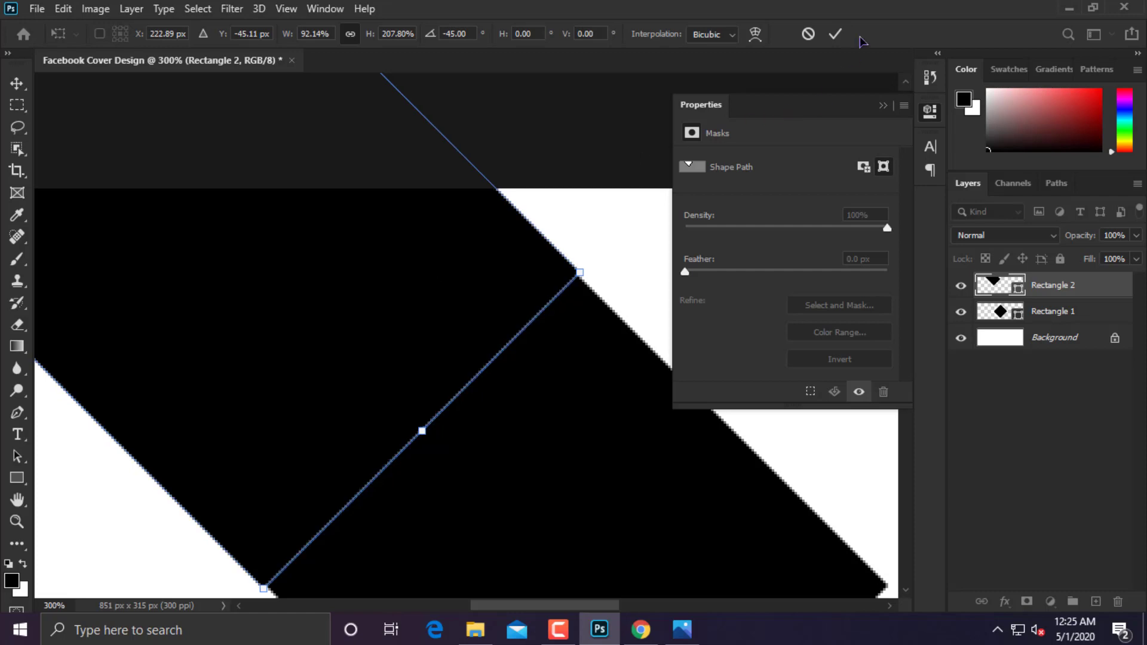
key("ctrl+plus")
key("ctrl+plus")
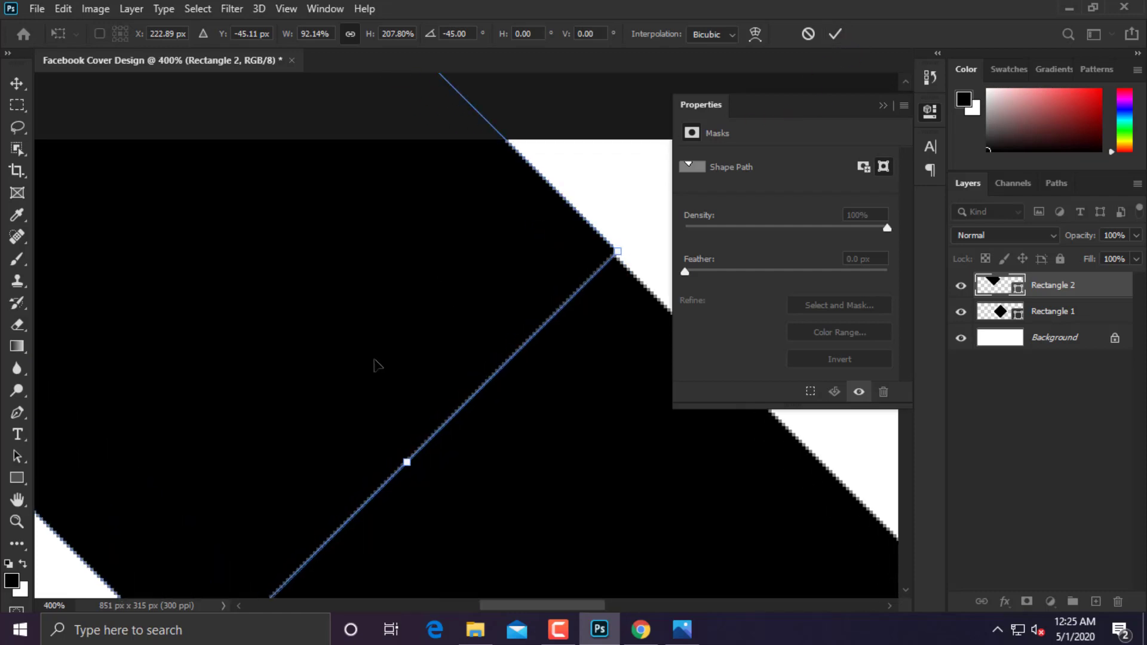
left_click_drag(490, 349, 499, 328)
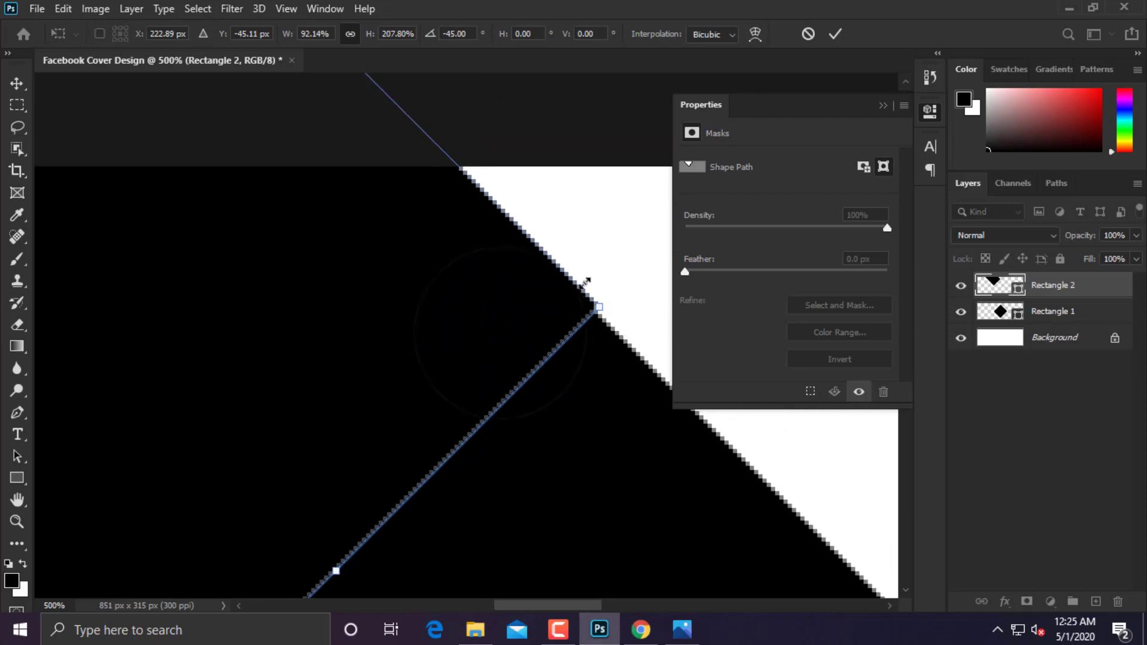
left_click_drag(586, 282, 583, 287)
left_click_drag(517, 325, 520, 330)
key("ctrl+minus")
key("ctrl+minus")
key("ctrl+minus")
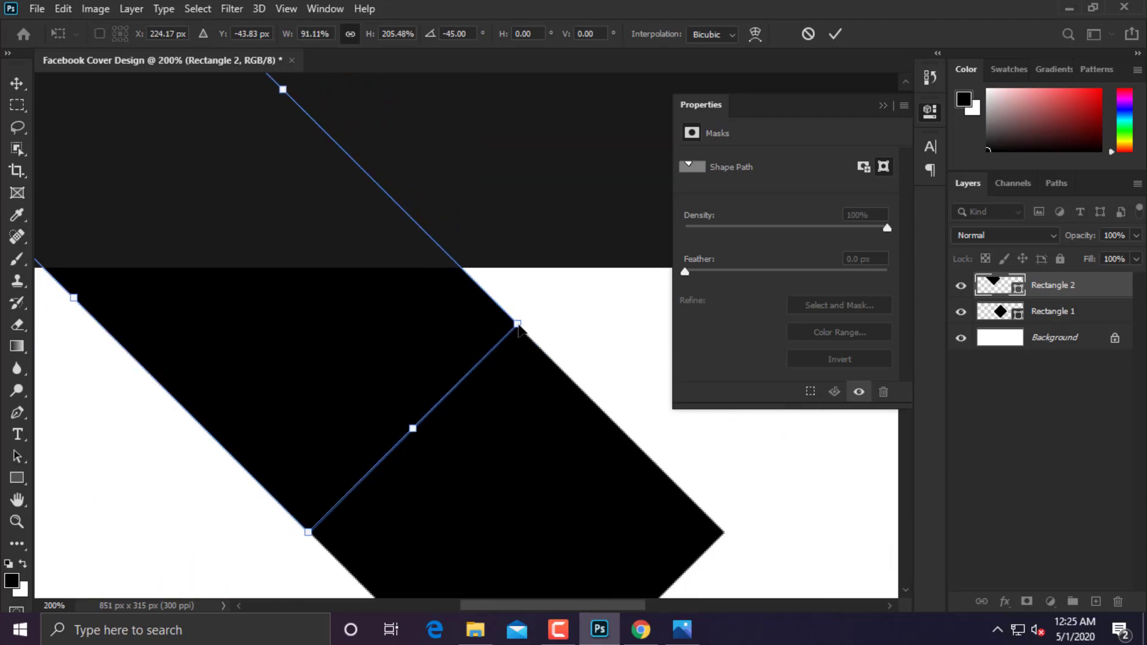
key("Return")
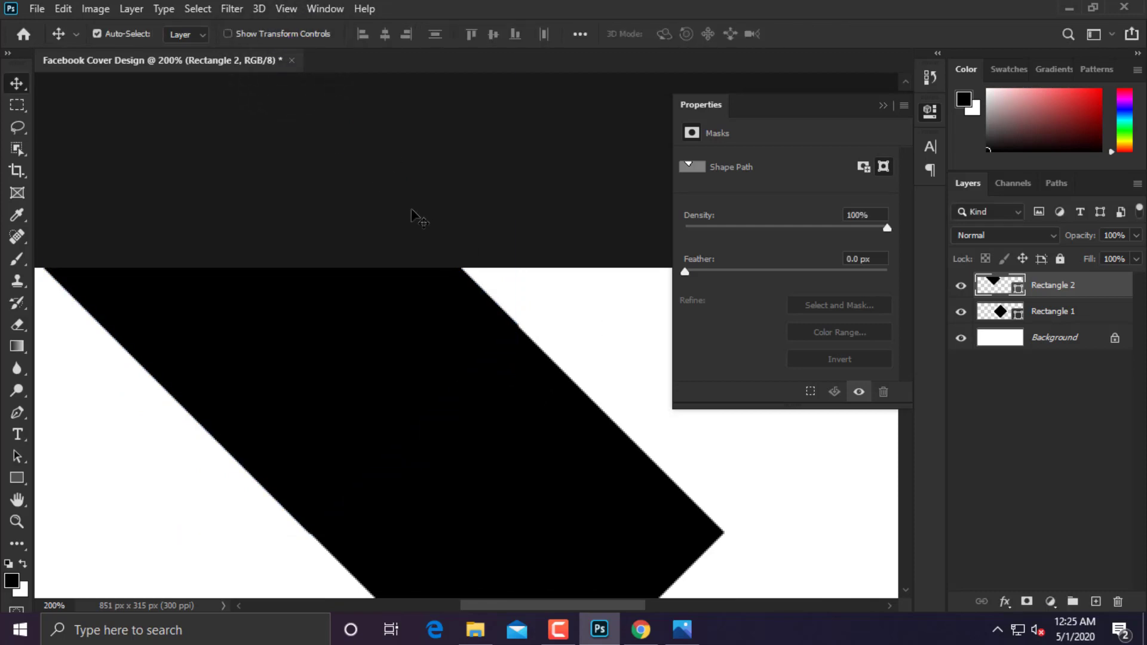
Stretch the band slightly from its top edge and commit the adjustment.
key("ctrl+t")
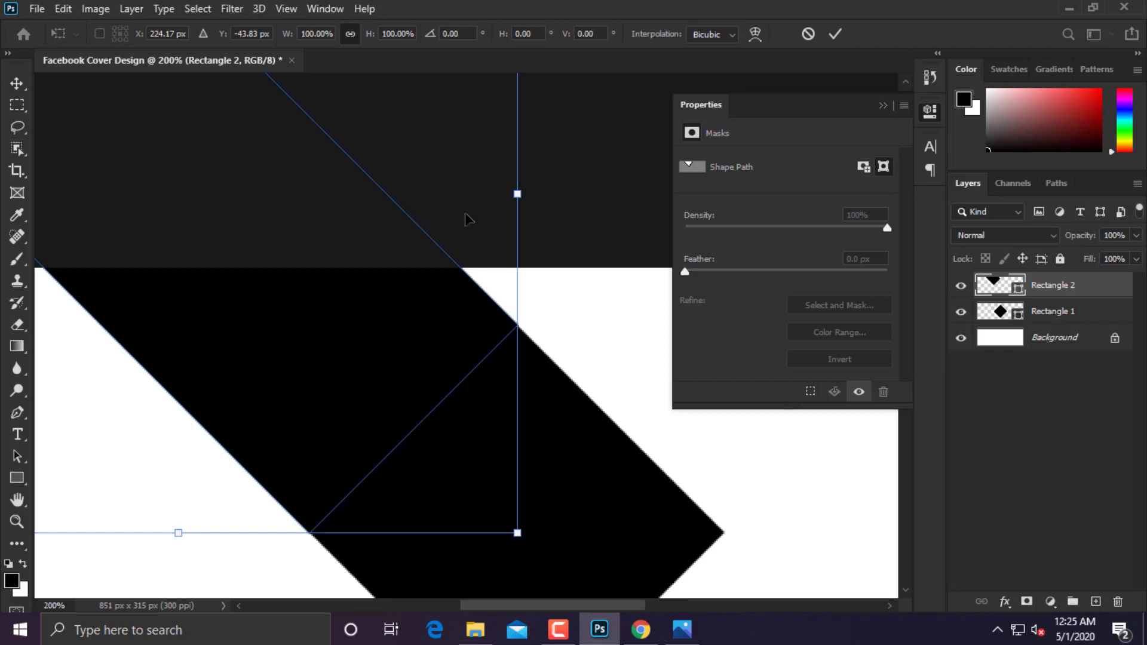
left_click_drag(518, 193, 513, 206)
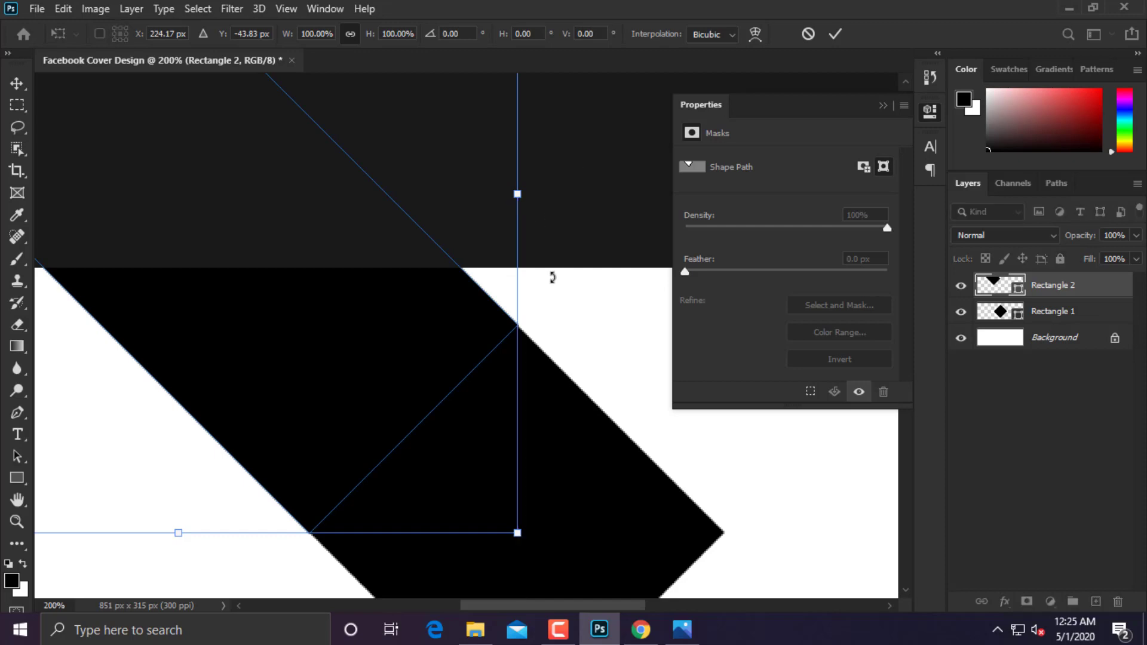
key("Return")
key("ctrl+minus")
key("ctrl+minus")
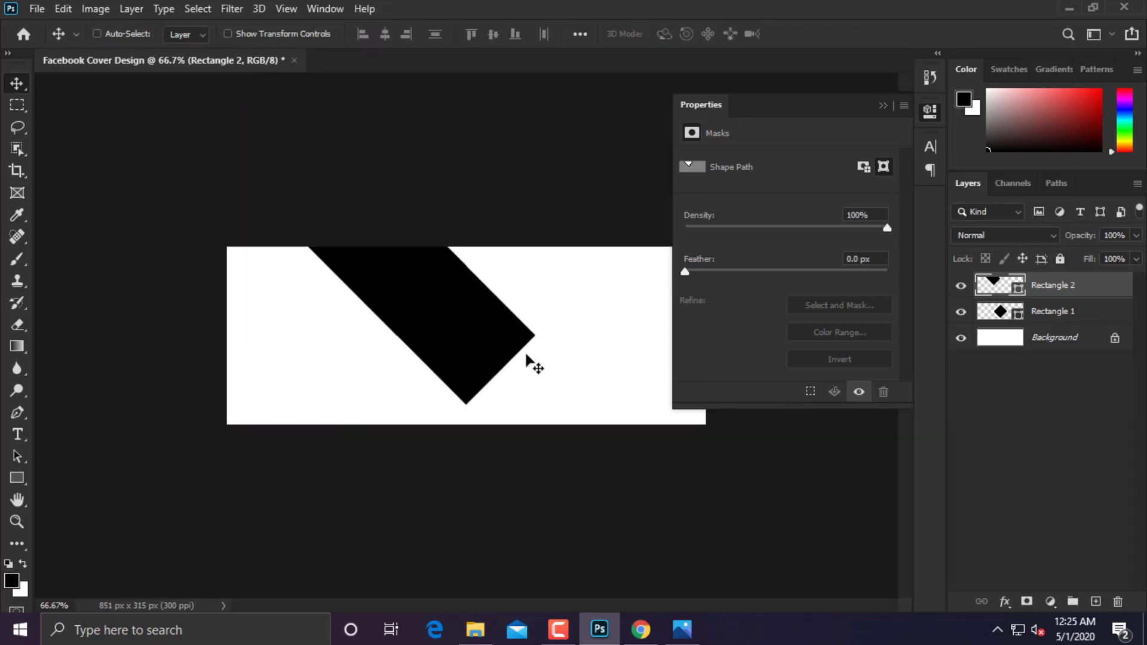
key("ctrl+plus")
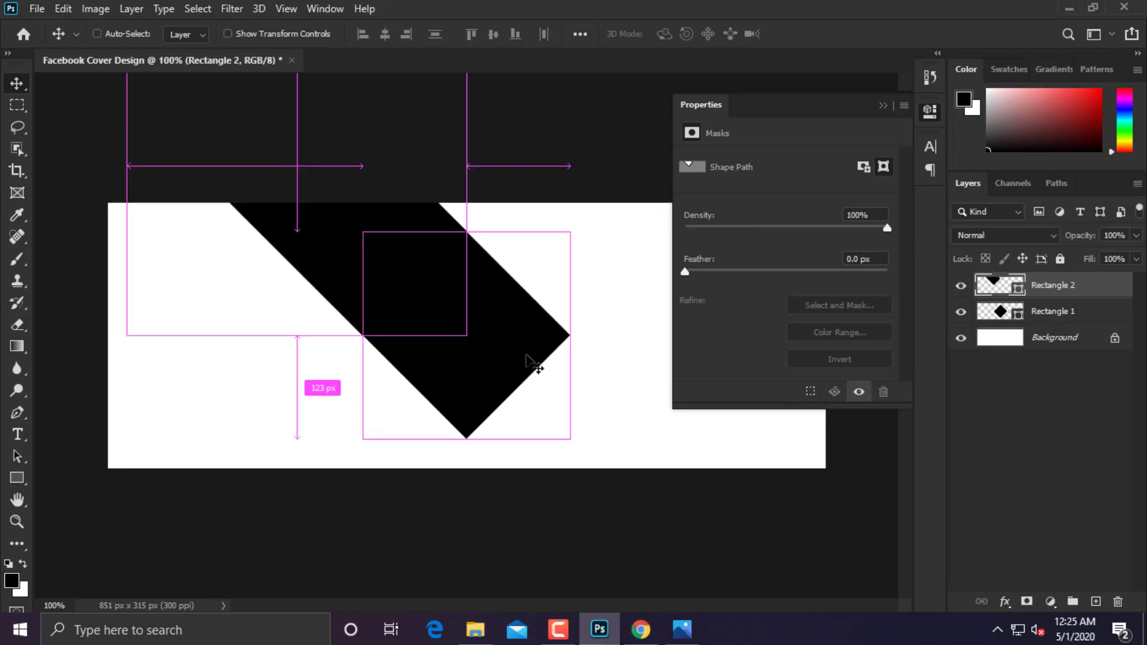
Duplicate the band, rotate the copy -90° and place it beneath the original.
left_click_drag(336, 259, 379, 509)
key("ctrl+t")
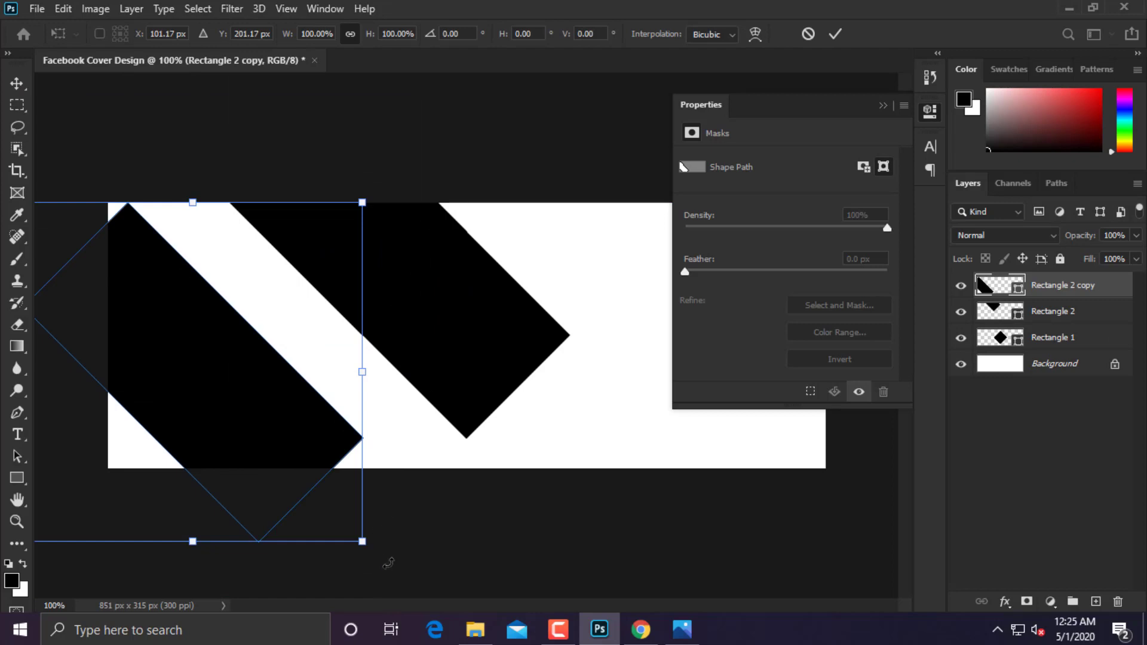
left_click_drag(388, 563, 373, 197)
left_click_drag(289, 407, 375, 515)
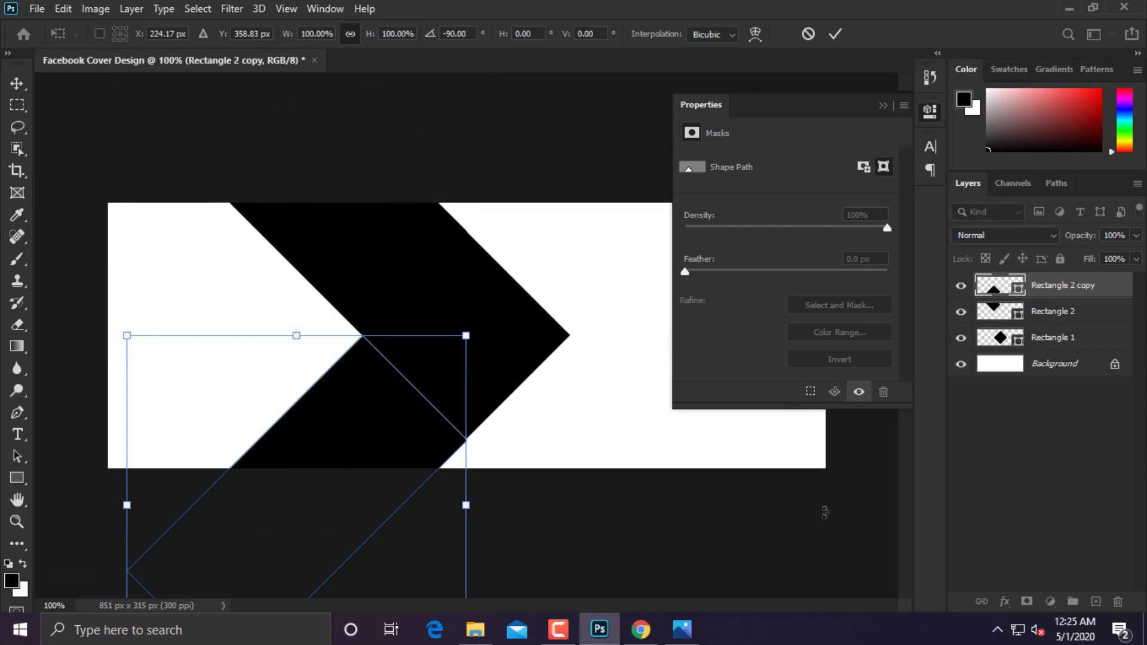
key("Return")
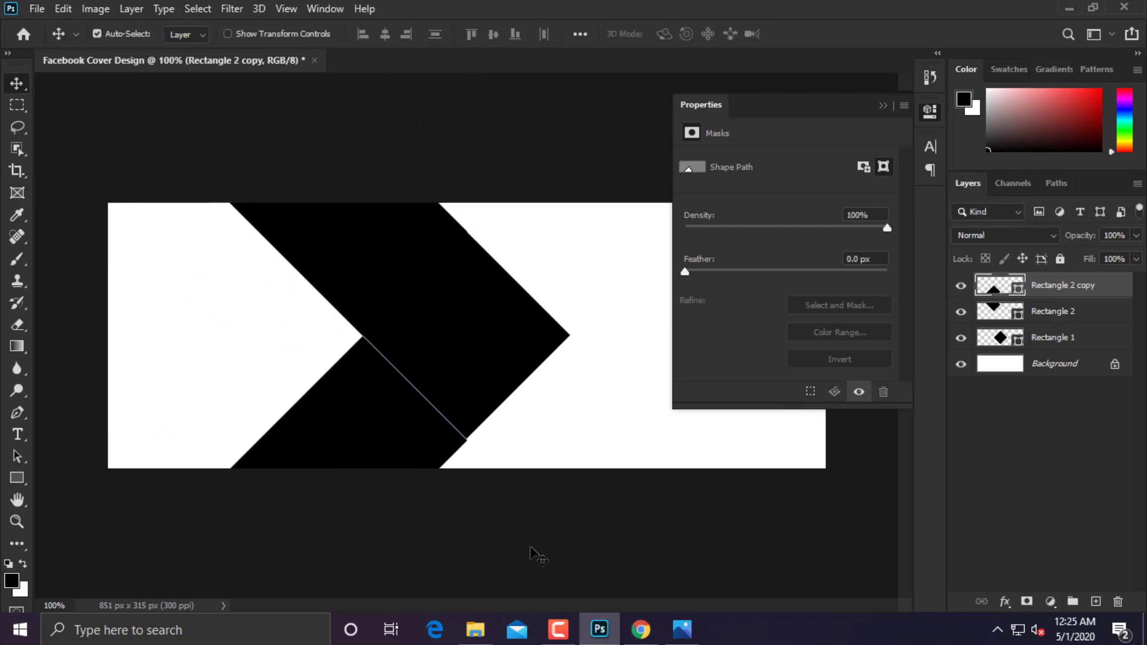
Change the upper band Rectangle 2's fill colour to pure red.
left_click(1055, 339)
left_click(1004, 312)
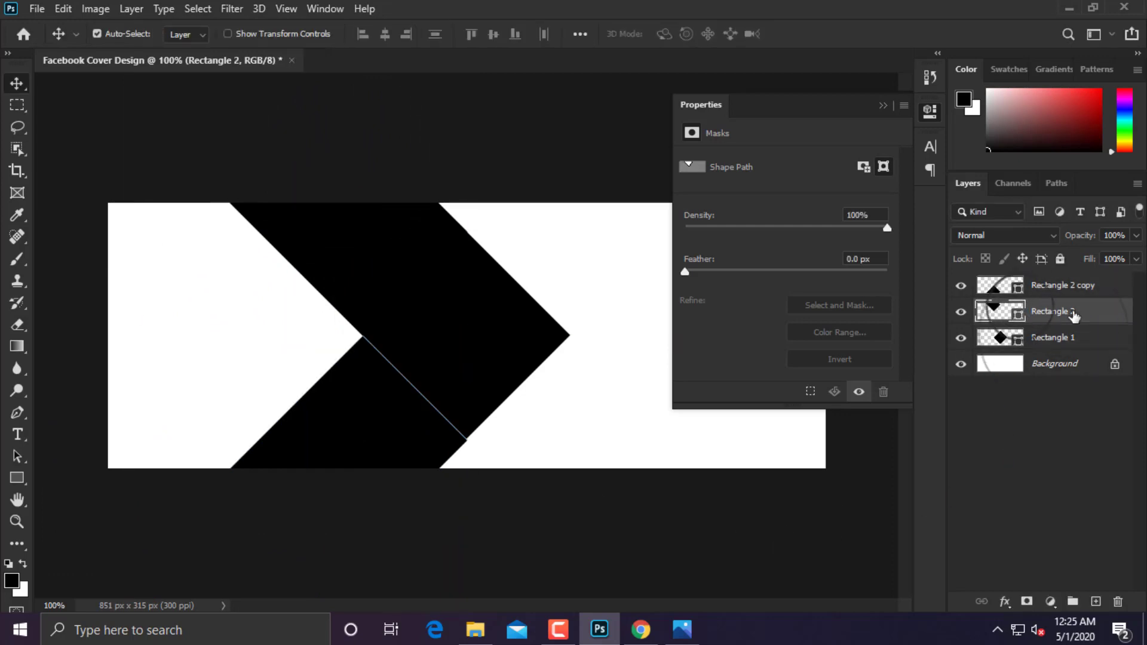
double_click(992, 311)
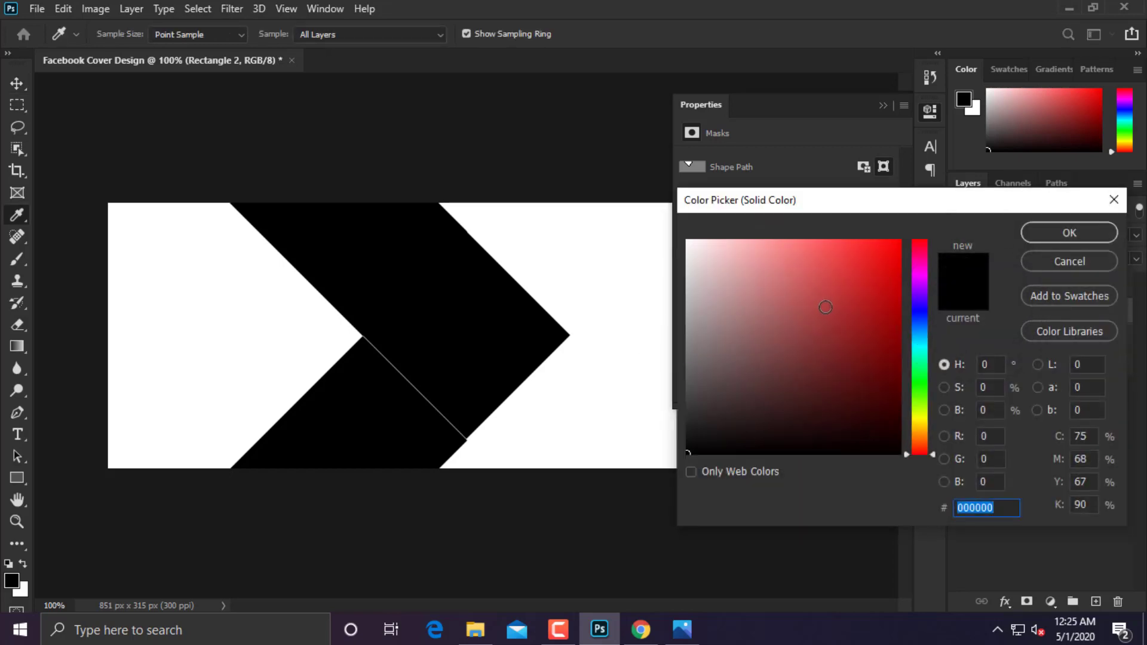
left_click_drag(825, 308, 901, 241)
left_click(1070, 233)
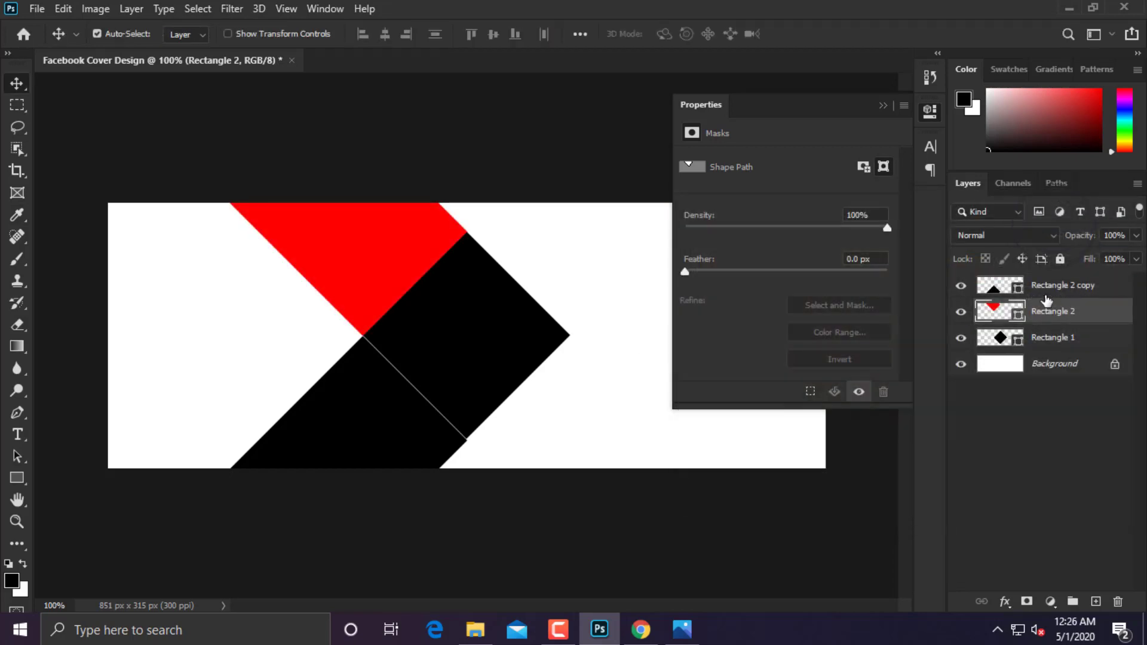
Fill the lower band, Rectangle 2 copy, with red ff0000.
left_click(1053, 289)
left_click(1044, 341)
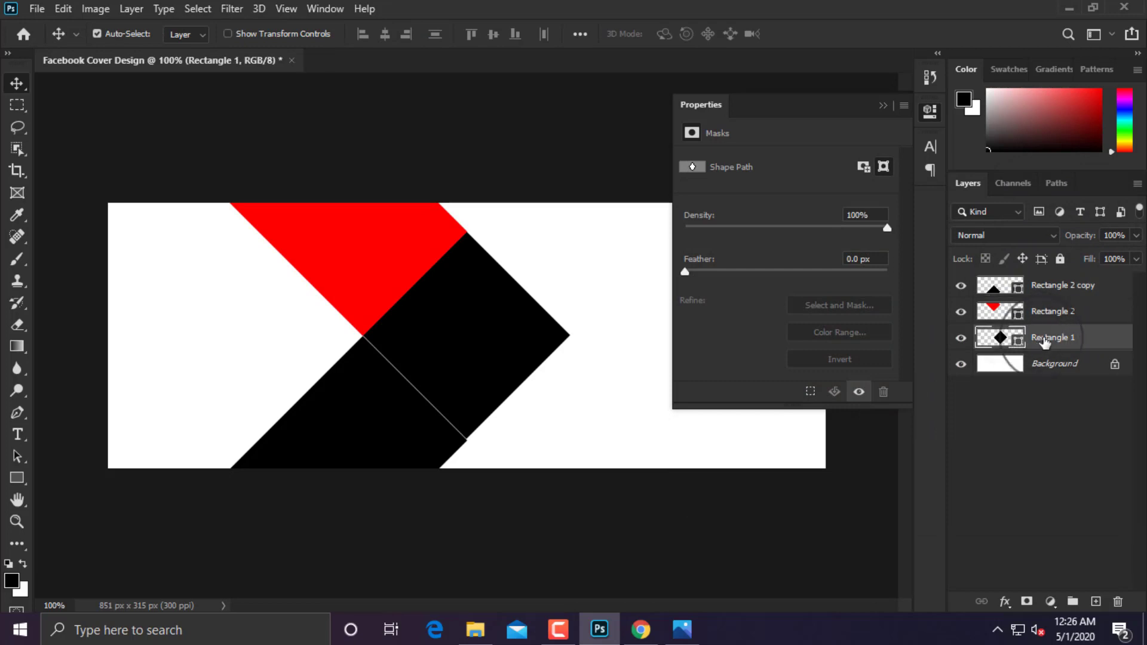
left_click(1047, 290)
double_click(997, 288)
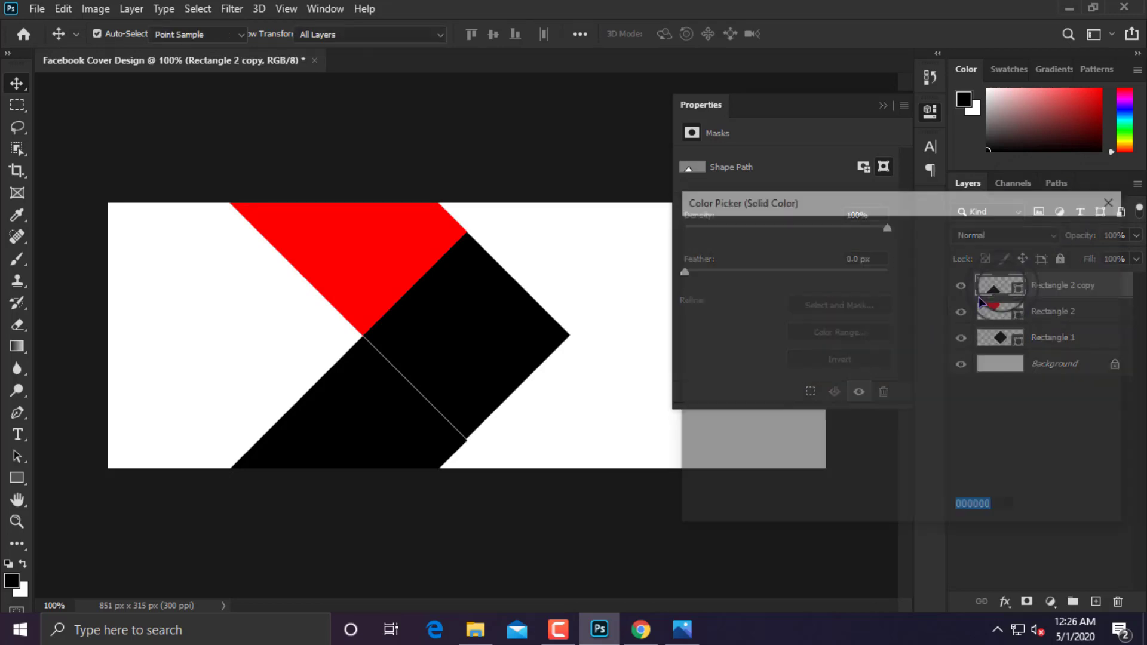
type("ff0000")
left_click(1070, 232)
Fit the lower red band flush against the diamond's lower-left edge.
key("v")
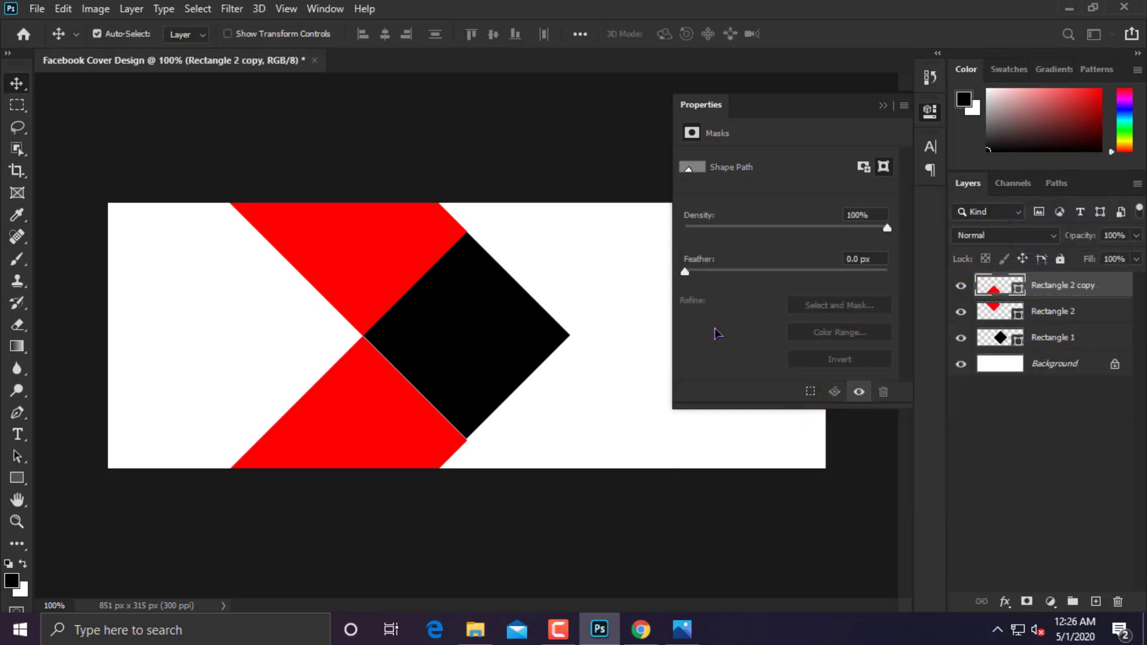
key("ctrl+plus")
key("ctrl+plus")
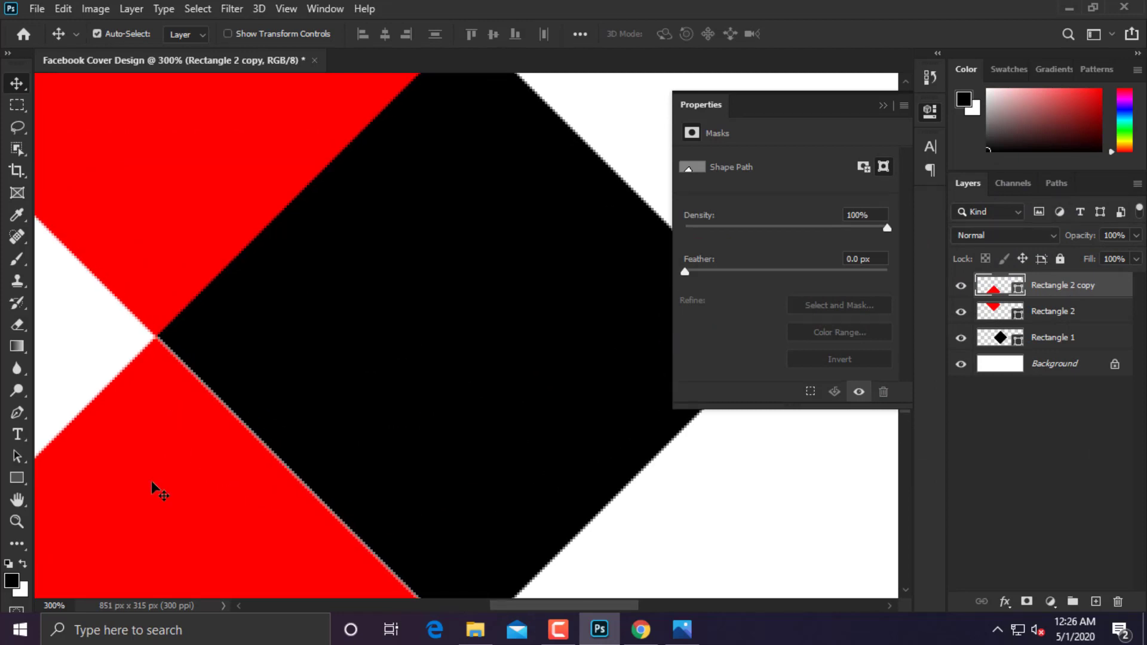
scroll(335, 413, "down", 2)
left_click_drag(313, 478, 314, 460)
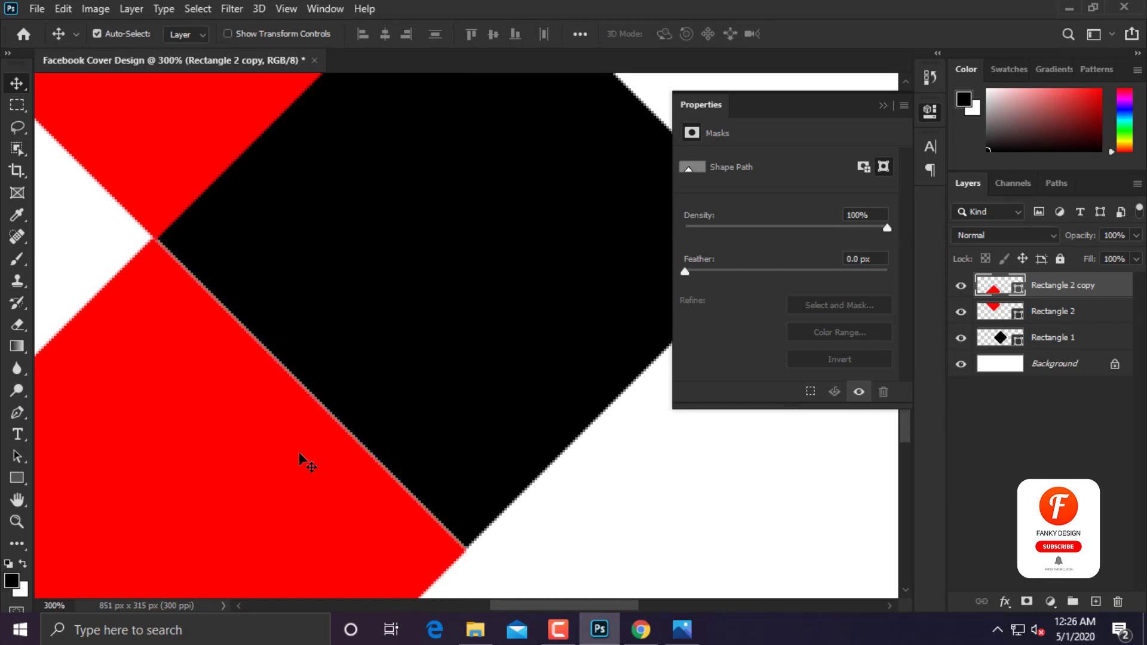
key("ctrl+1")
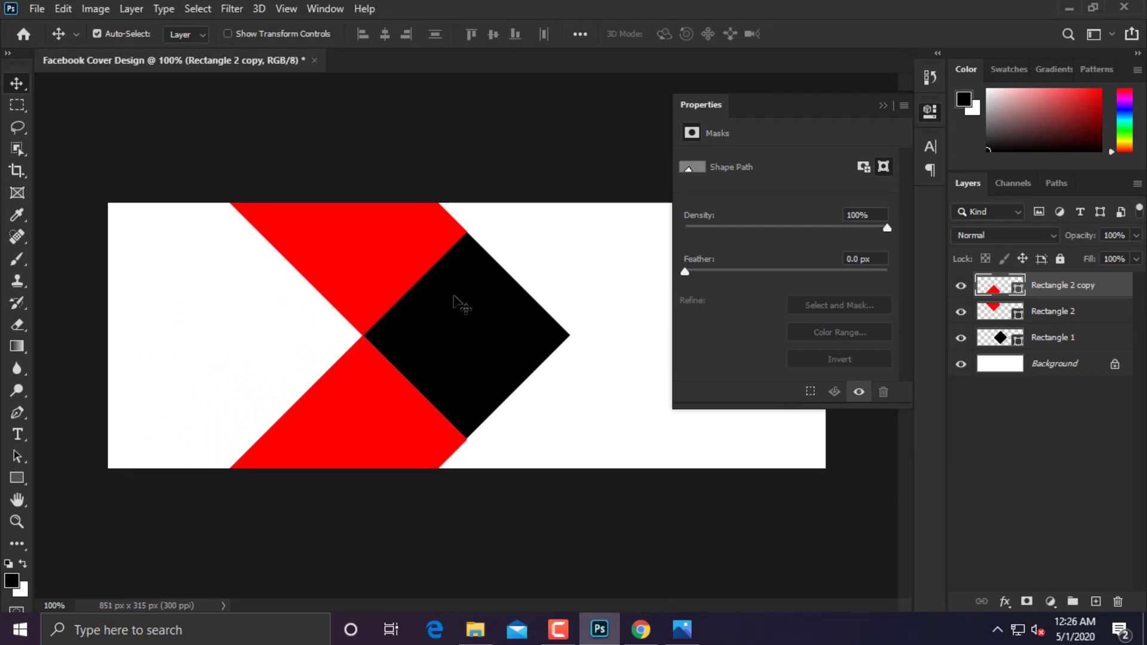
Duplicate the lower red band to the right and rotate the copy -90°.
left_click_drag(387, 435, 658, 448)
key("ctrl+t")
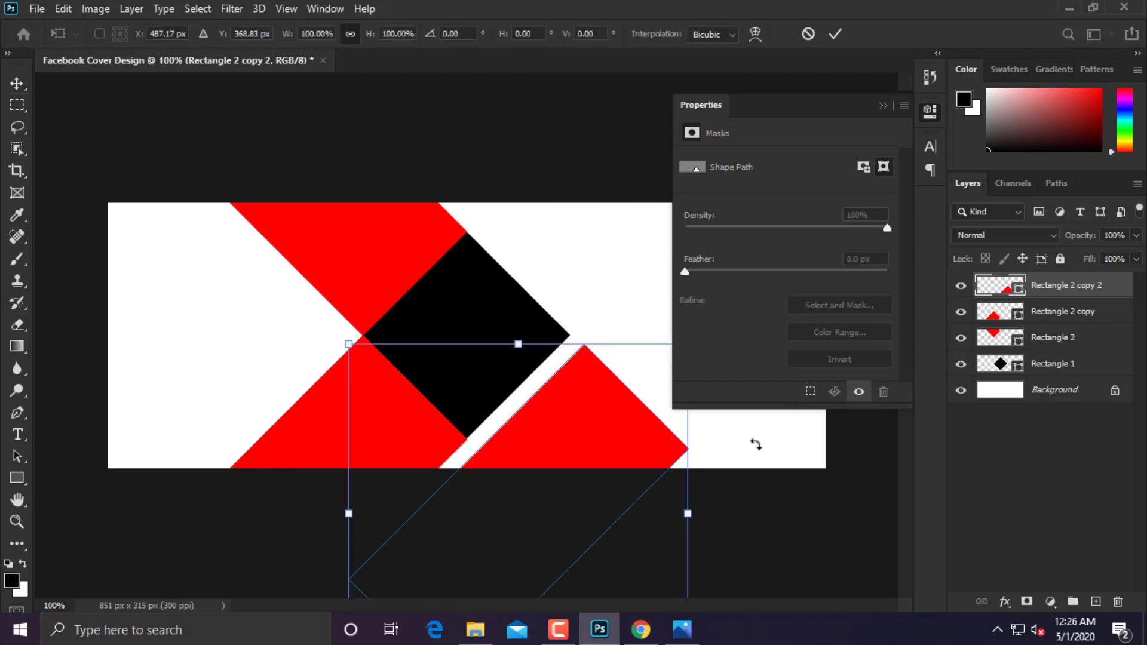
left_click_drag(773, 519, 540, 381)
left_click_drag(526, 532, 644, 515)
key("Return")
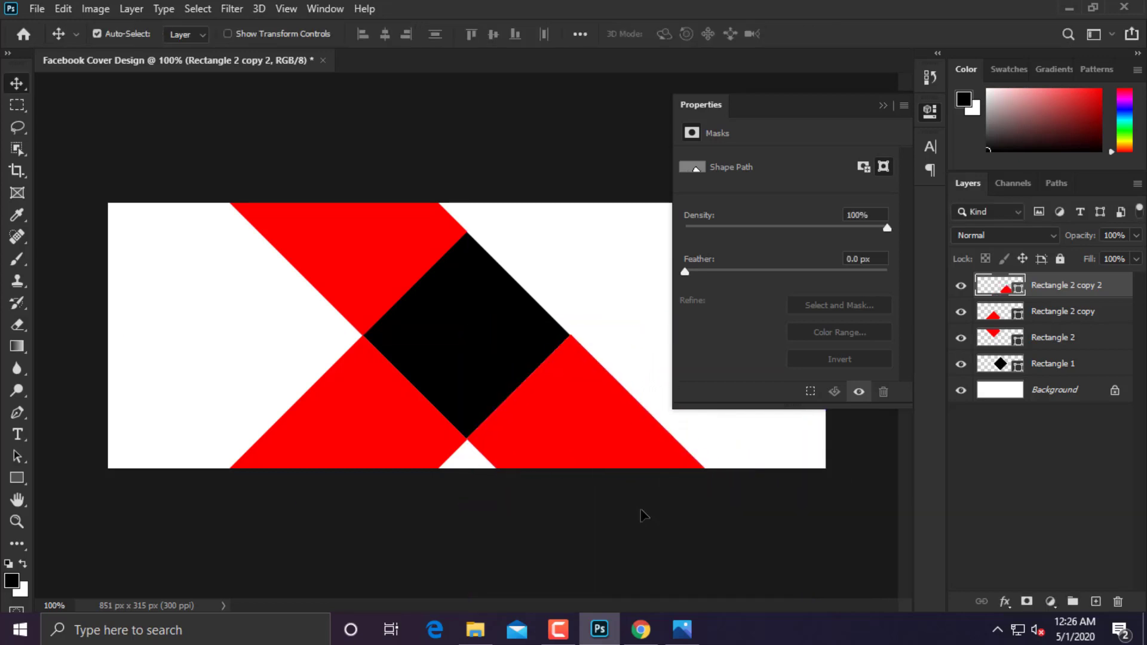
Align the new red band flush against the diamond's lower-right edge and close the mask Properties panel.
key("ctrl+plus")
key("ctrl+plus")
left_click_drag(641, 515, 559, 333)
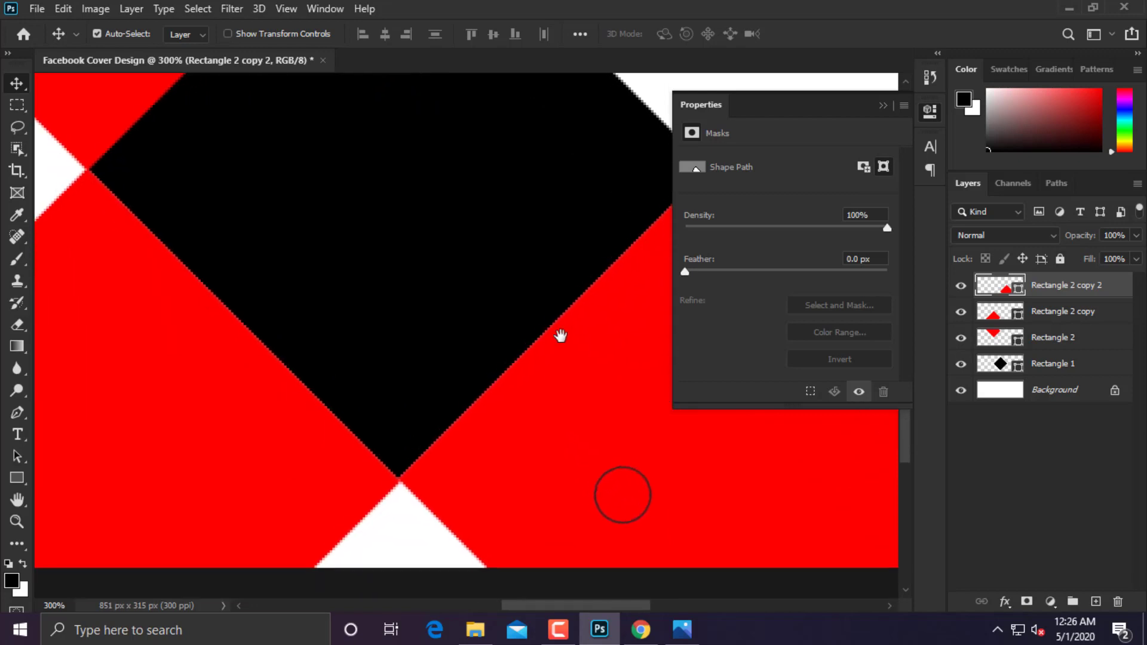
mouse_move(489, 419)
left_mouse_down()
mouse_move(498, 428)
mouse_move(483, 420)
left_mouse_up()
key("ctrl+minus")
key("ctrl+minus")
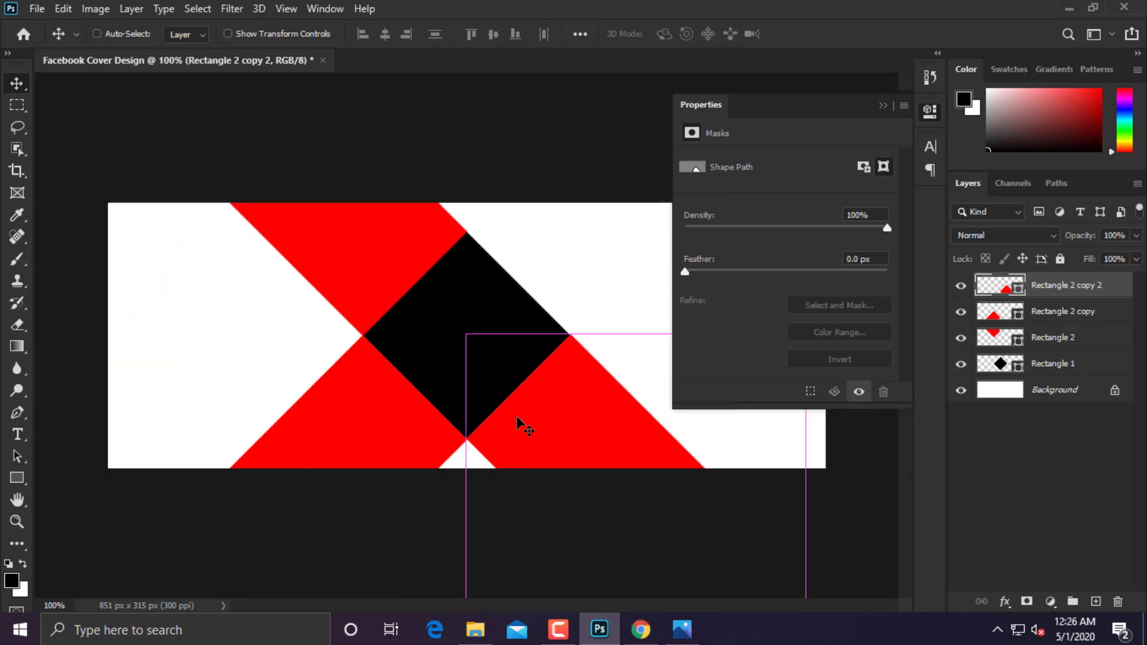
left_click(883, 107)
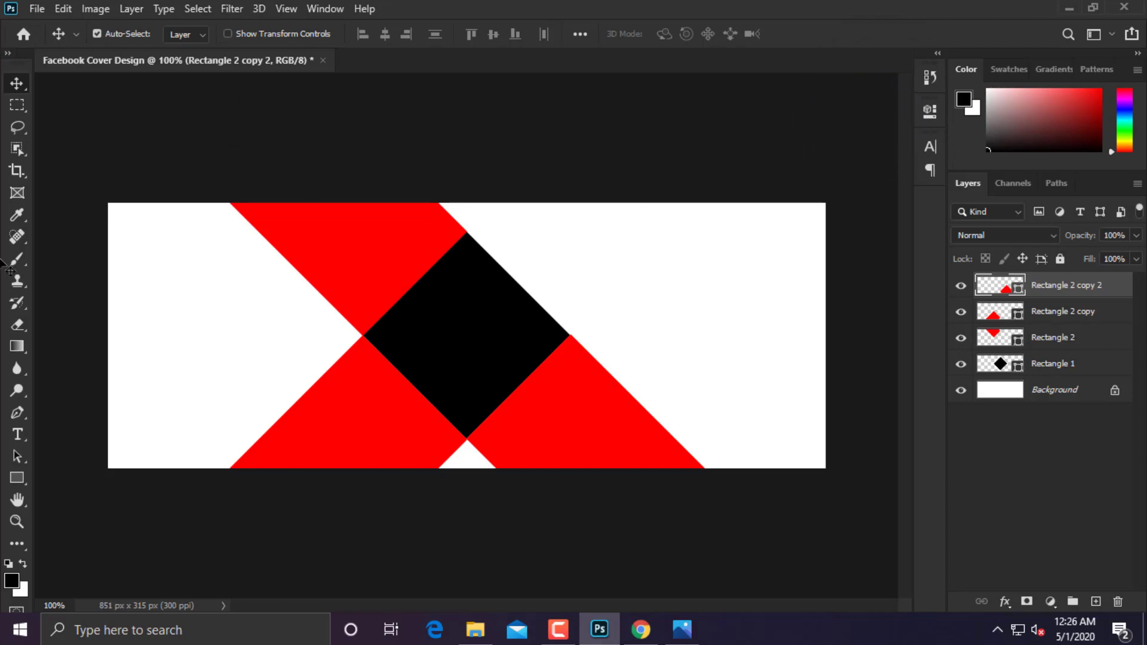
Move the Rectangle 1 diamond layer to the top of the stack and enlarge it to about 102%.
left_click_drag(1051, 361, 1046, 282)
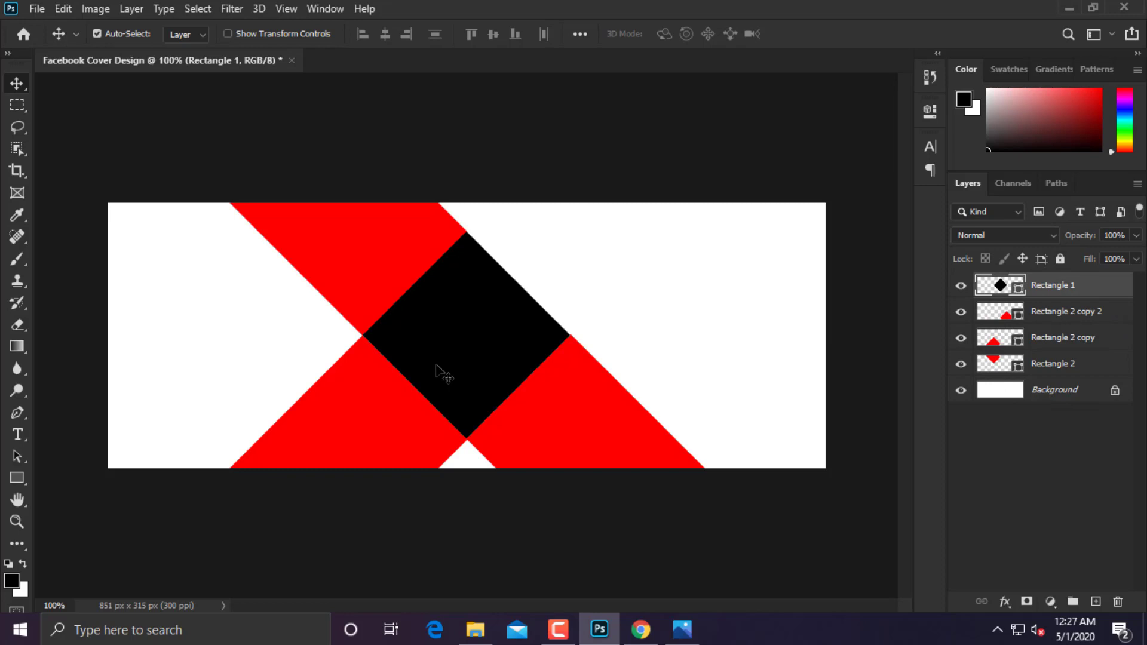
key("ctrl+plus")
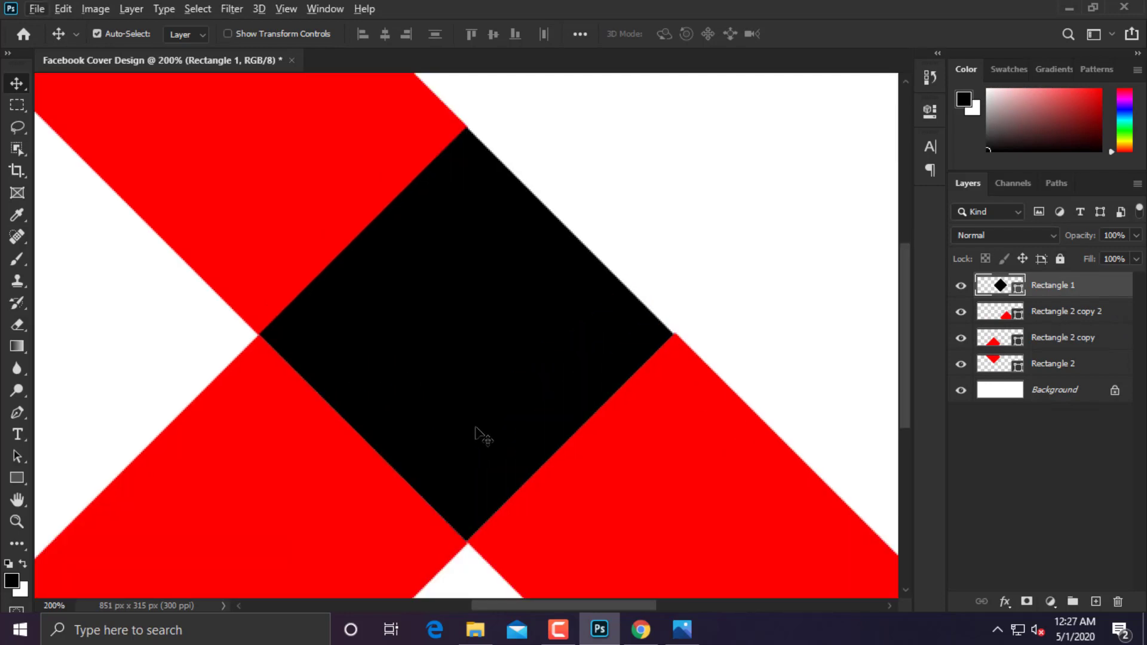
key("ctrl+t")
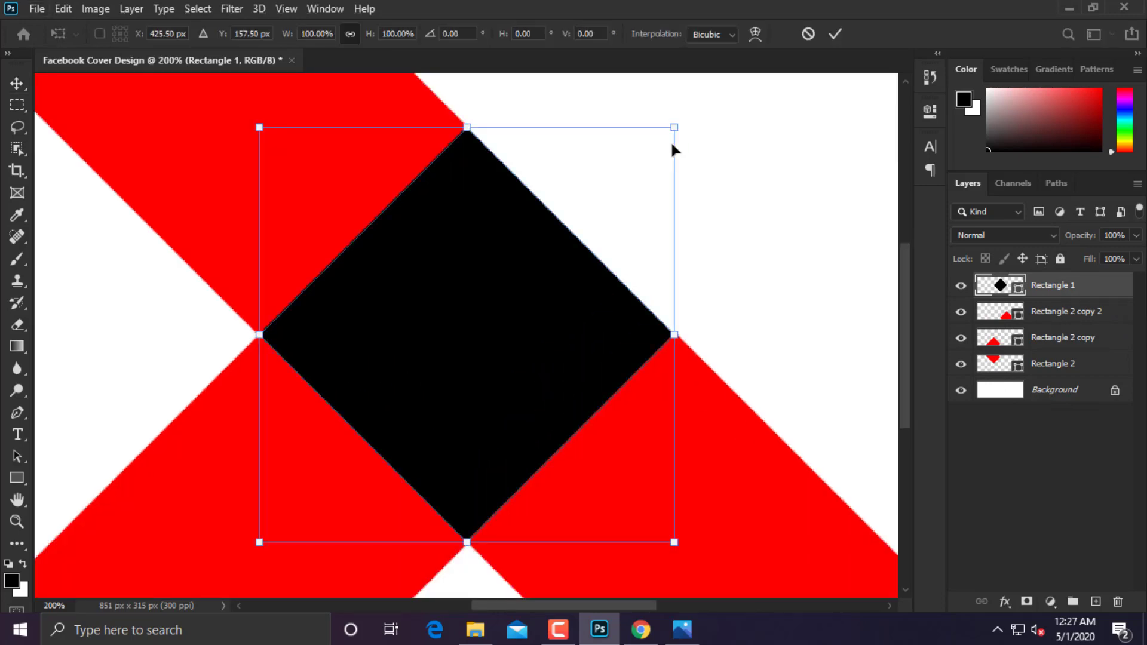
mouse_move(675, 132)
left_mouse_down()
mouse_move(681, 121)
mouse_move(674, 135)
left_mouse_up()
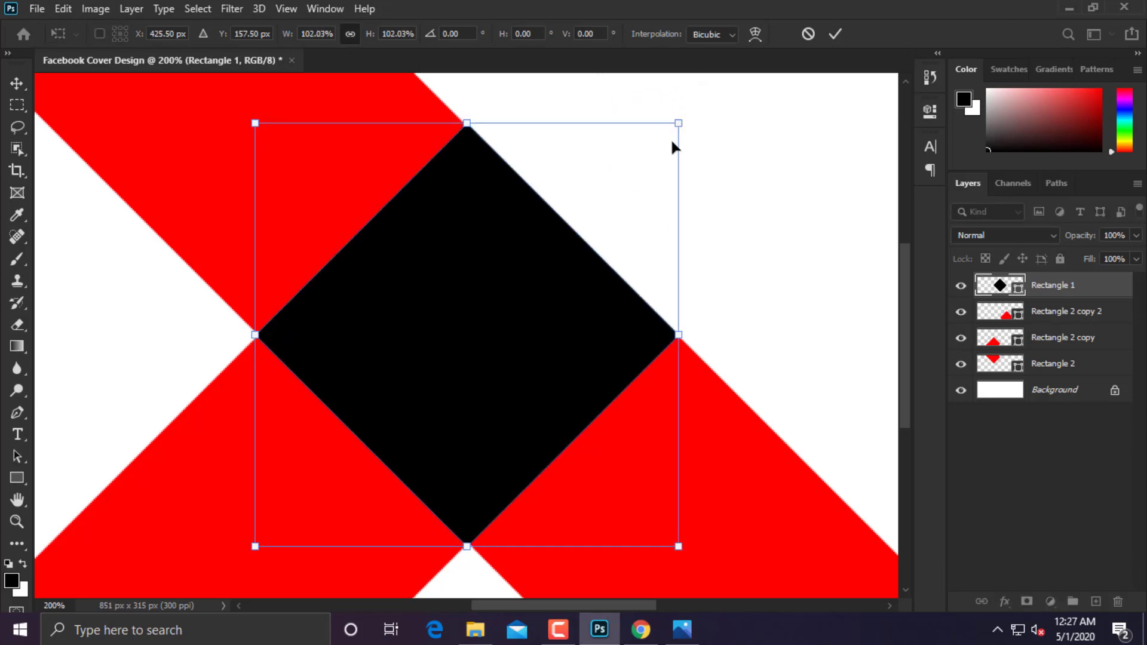
key("Return")
Check the diamond's edges, then Alt-drag a copy of it down to the bottom edge.
key("ctrl+plus")
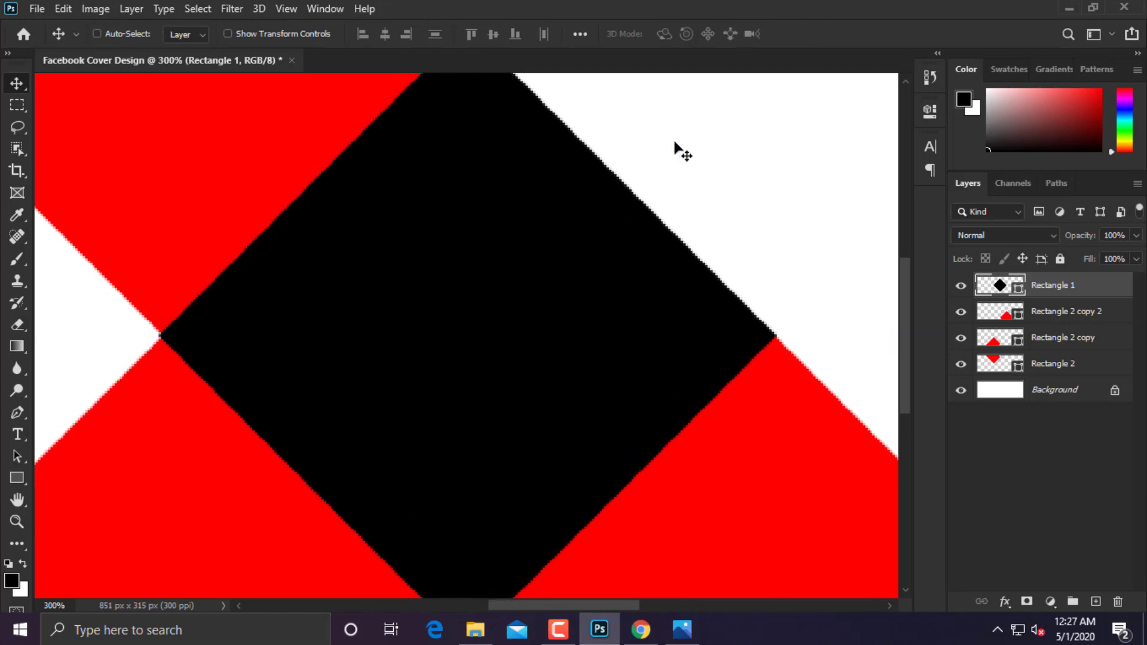
key("ctrl+minus")
key("ctrl+minus")
key("ctrl+minus")
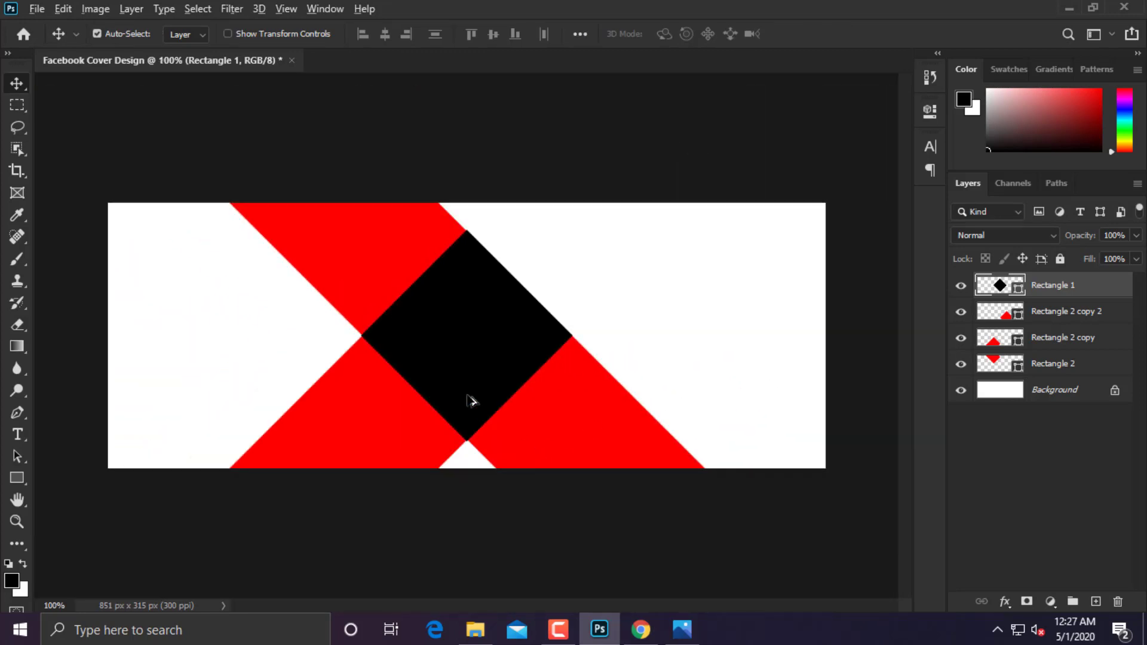
left_click_drag(472, 400, 482, 601)
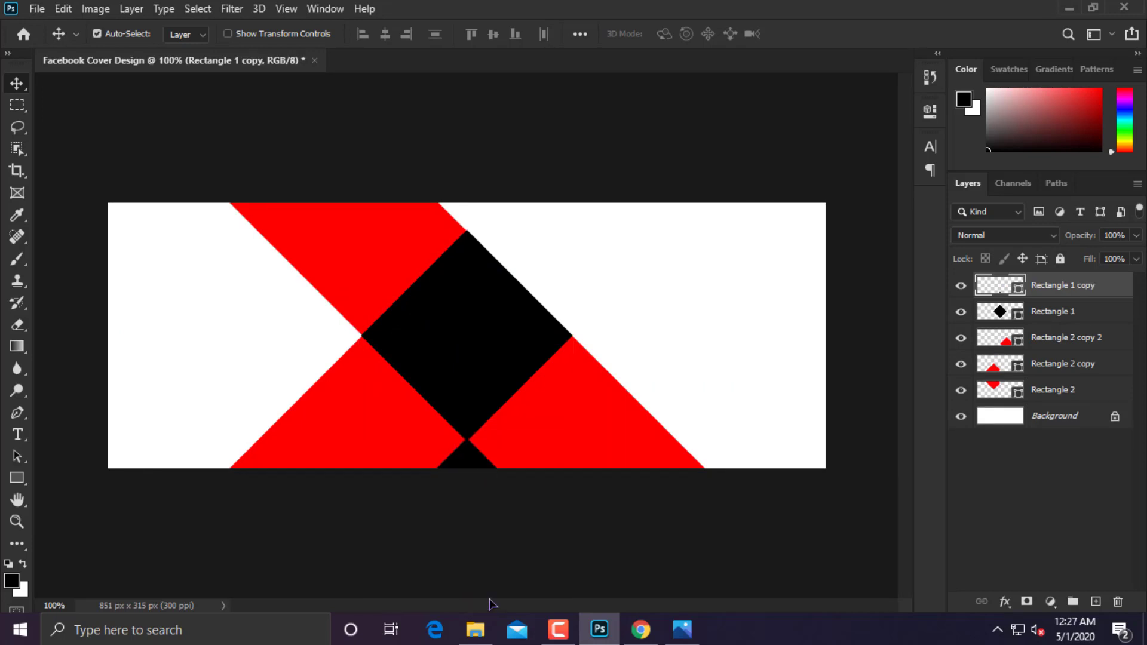
Nudge the bottom black triangle flush between the red bands and move its layer beneath Rectangle 1.
key("ctrl+plus")
left_click_drag(516, 552, 508, 392)
key("ctrl+plus")
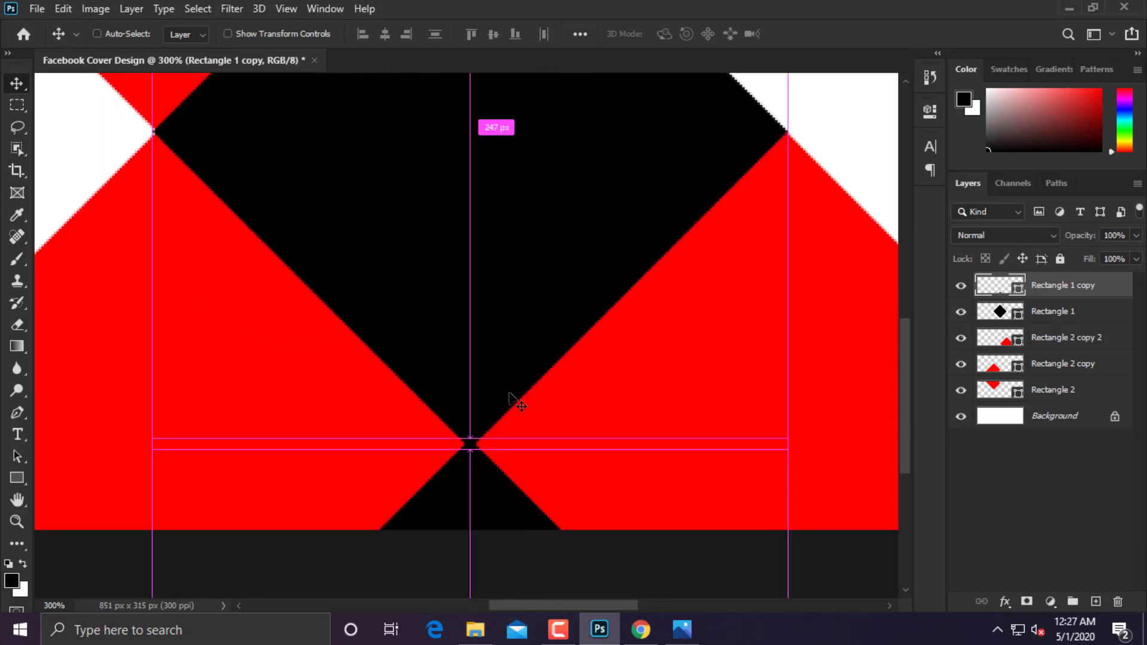
left_click_drag(490, 476, 487, 486)
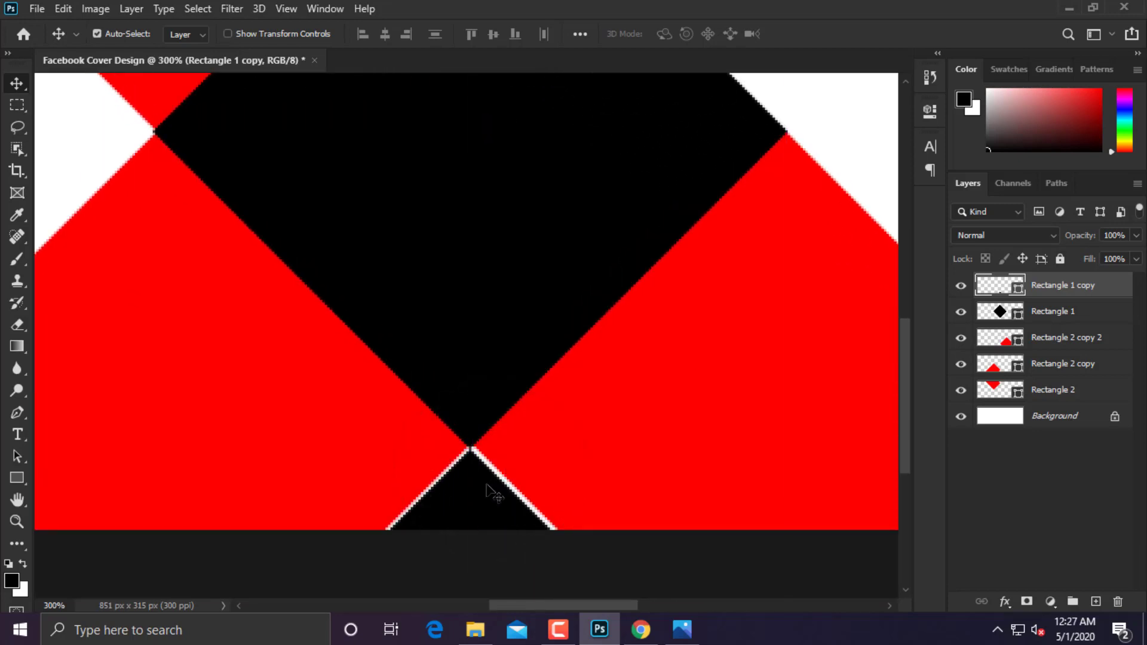
key("Up")
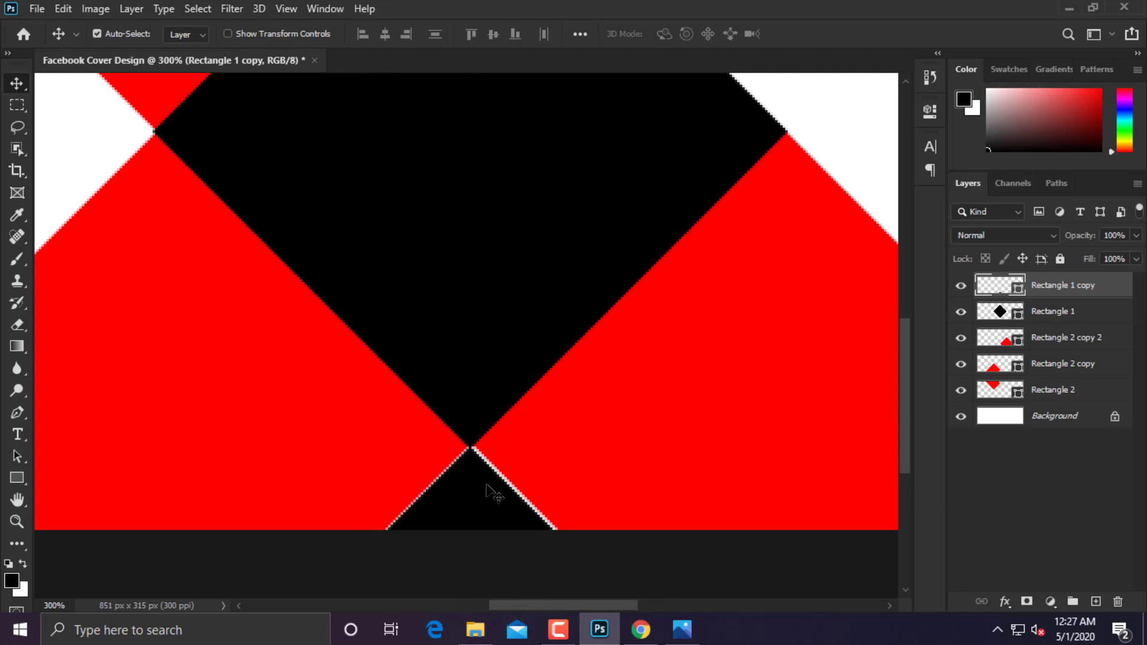
key("Left")
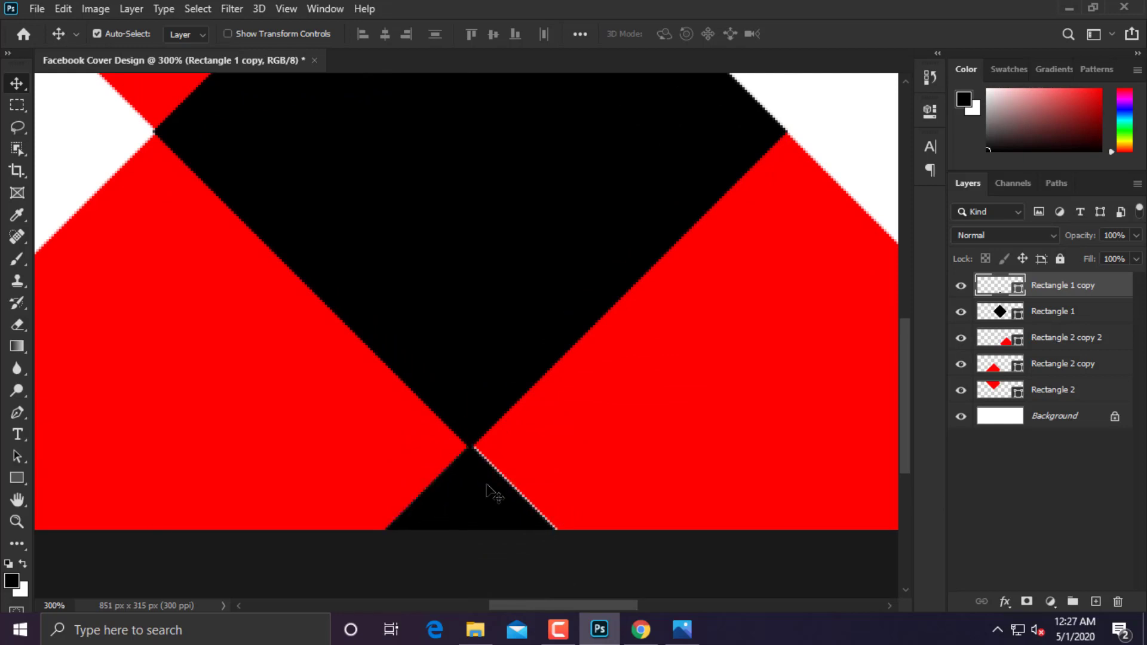
key("Right")
key("Left")
key("Up")
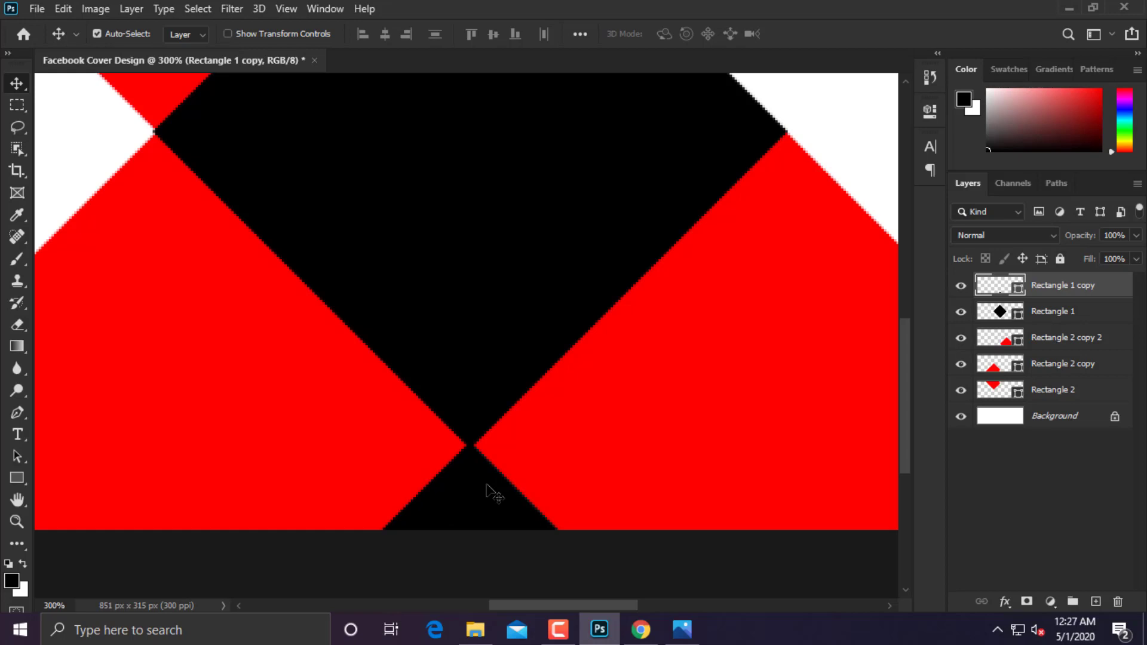
left_click_drag(1058, 299, 1052, 324)
Duplicate the centre black diamond as a new copy, Rectangle 1 copy 2.
key("ctrl+plus")
key("ctrl+minus")
key("ctrl+minus")
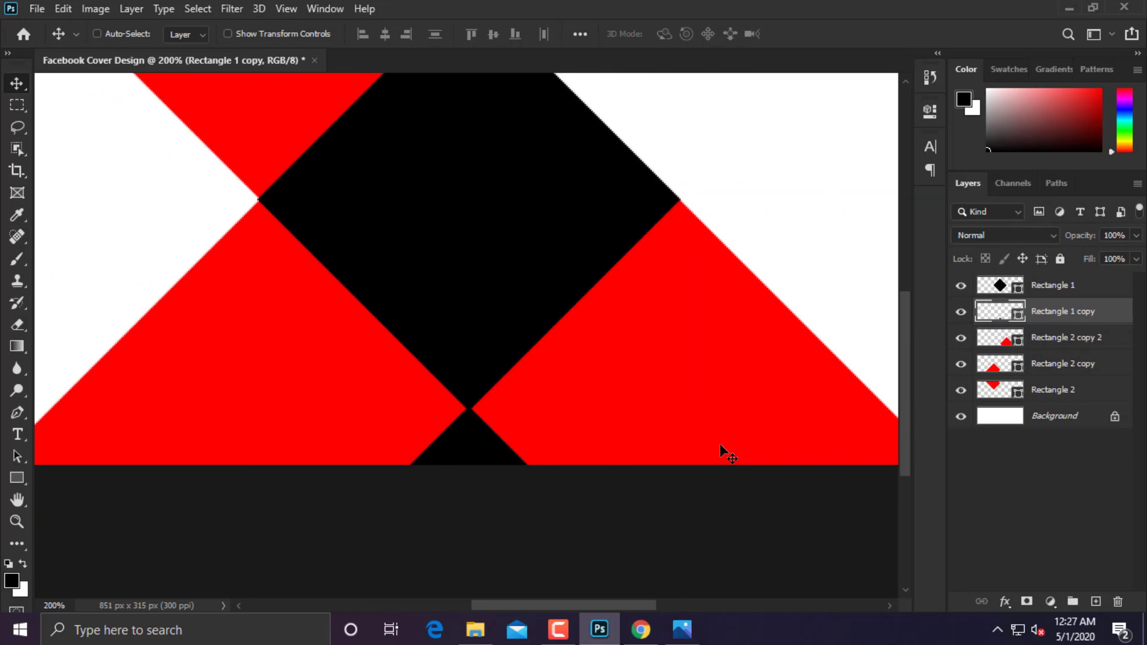
key("ctrl+minus")
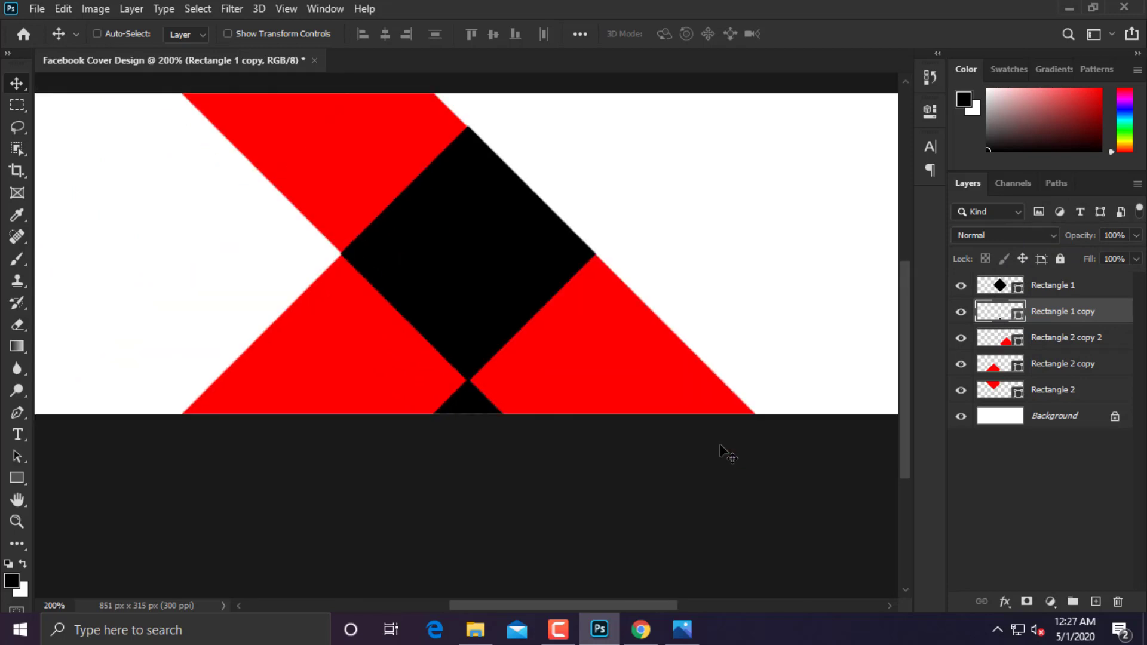
left_click_drag(471, 456, 497, 60)
left_click_drag(502, 12, 503, 13)
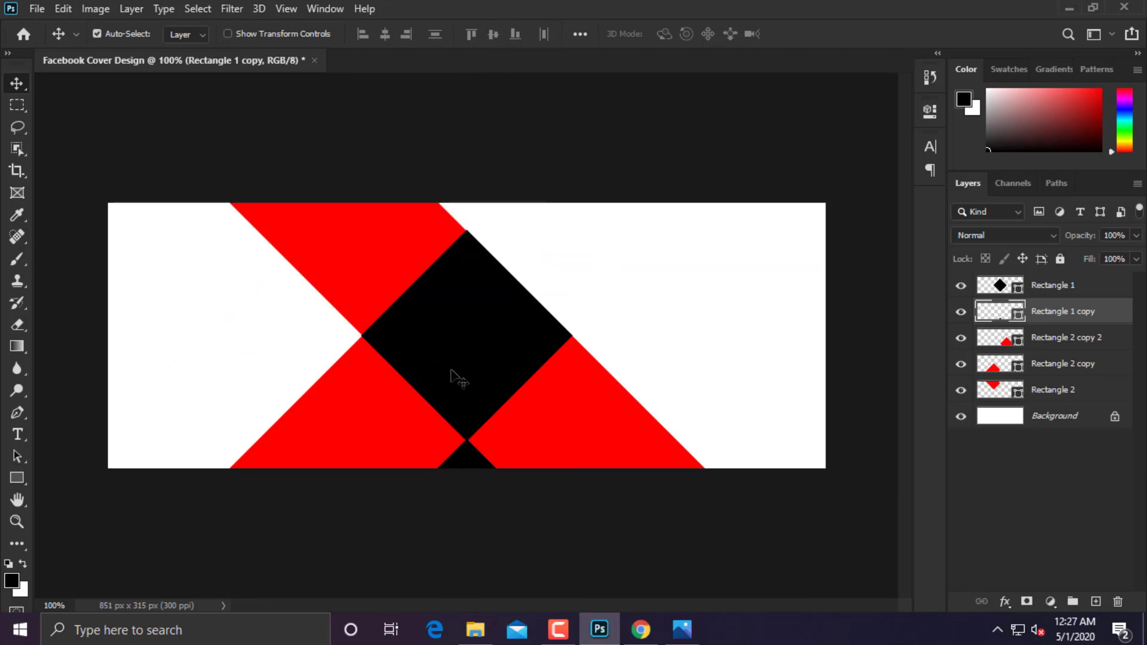
left_click_drag(466, 461, 499, 264)
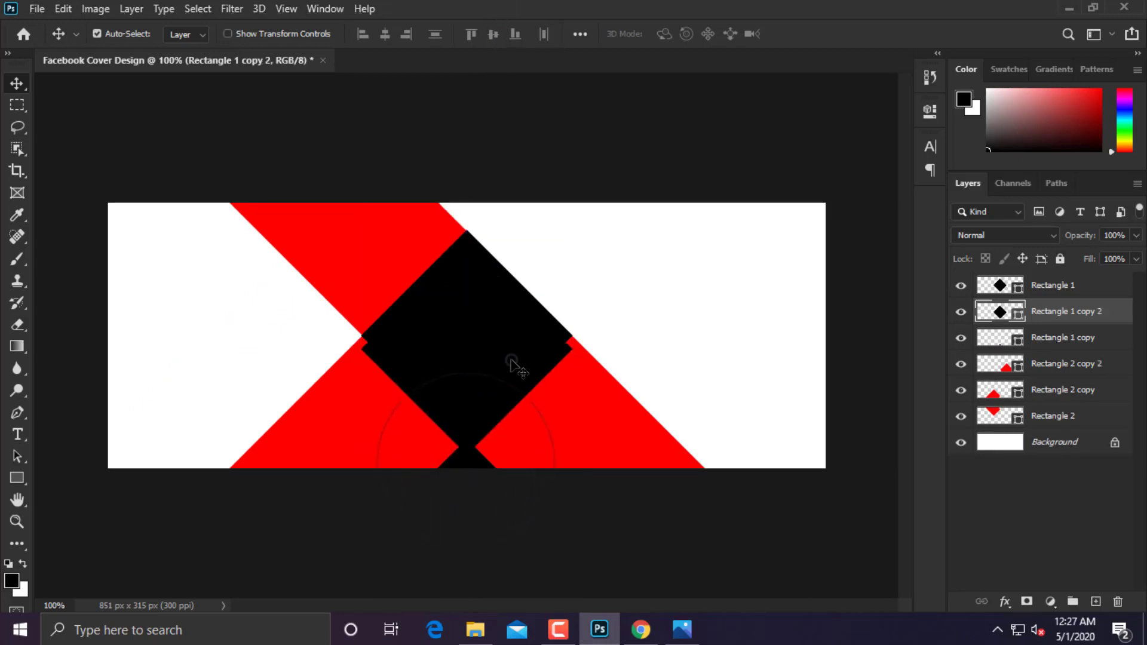
Select the Rectangle 1 copy 2 layer and stop the Move tool from auto-selecting layers.
left_click_drag(513, 360, 511, 170)
key("ctrl+z")
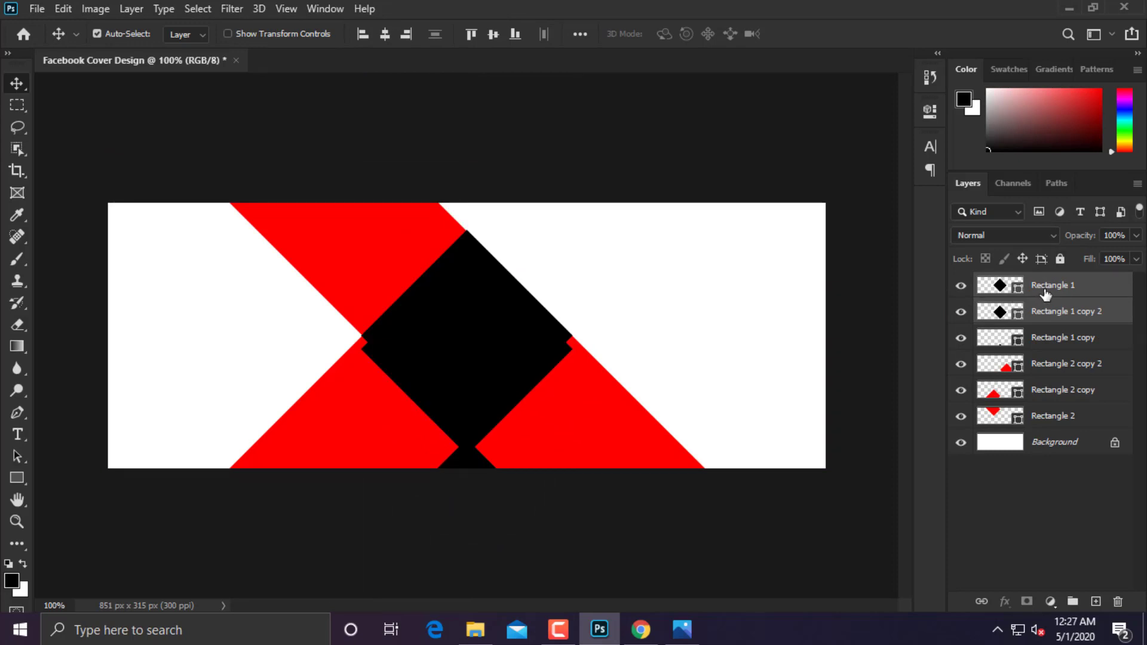
left_click(1051, 286)
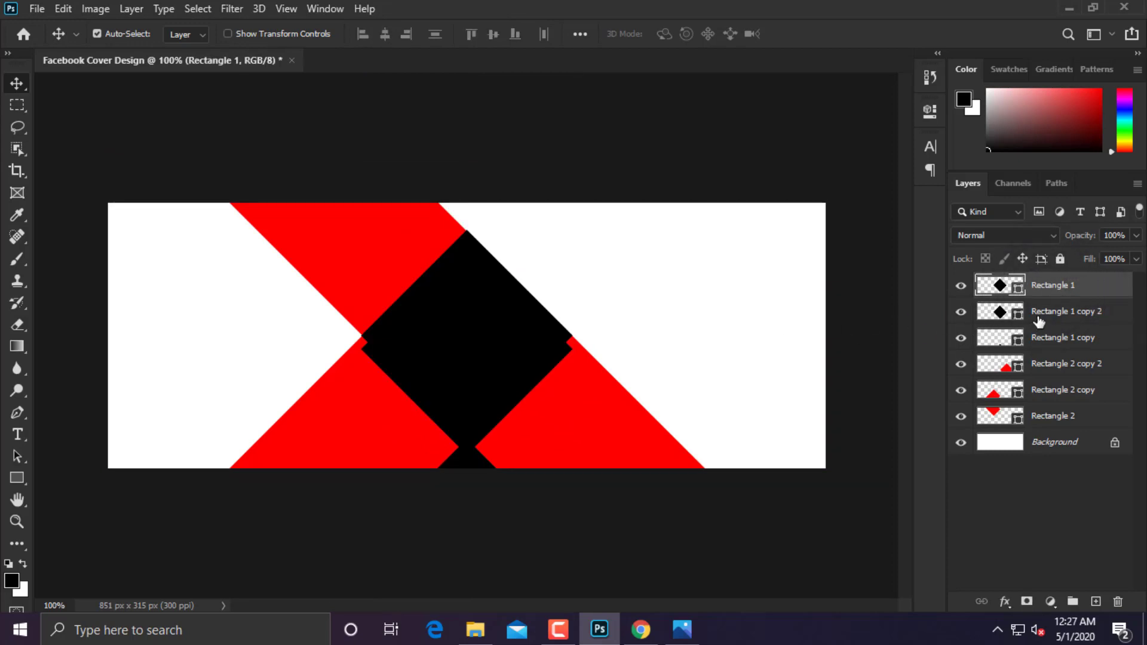
left_click(960, 290)
left_click(961, 290)
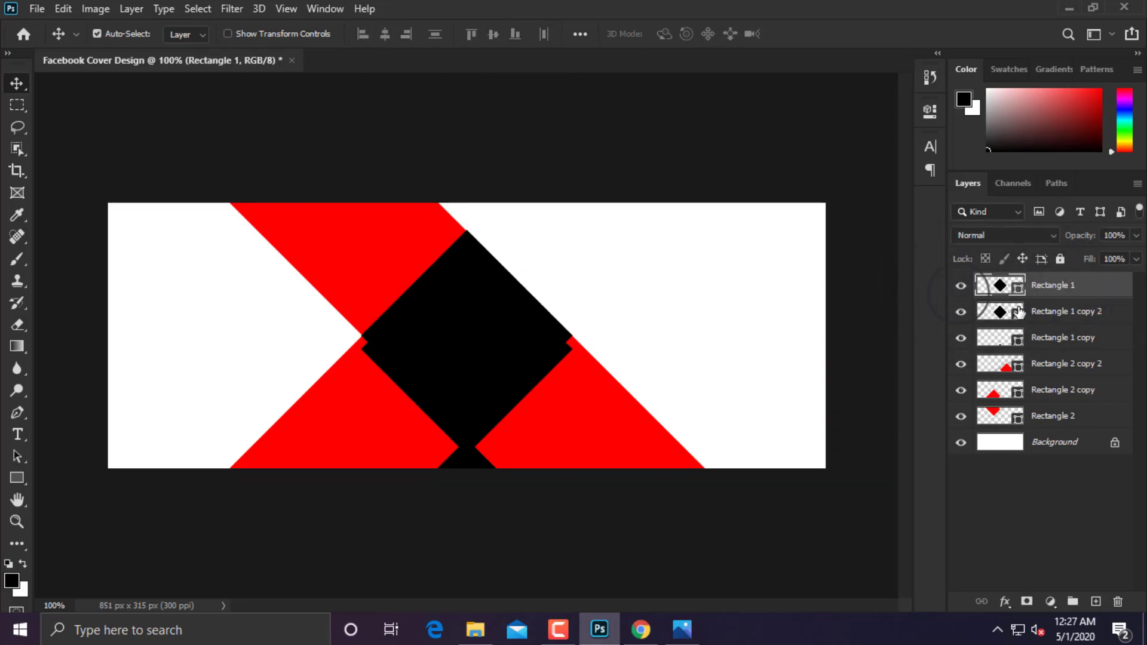
left_click(1058, 312)
left_click_drag(520, 345, 535, 174)
key("ctrl")
left_click(1082, 318)
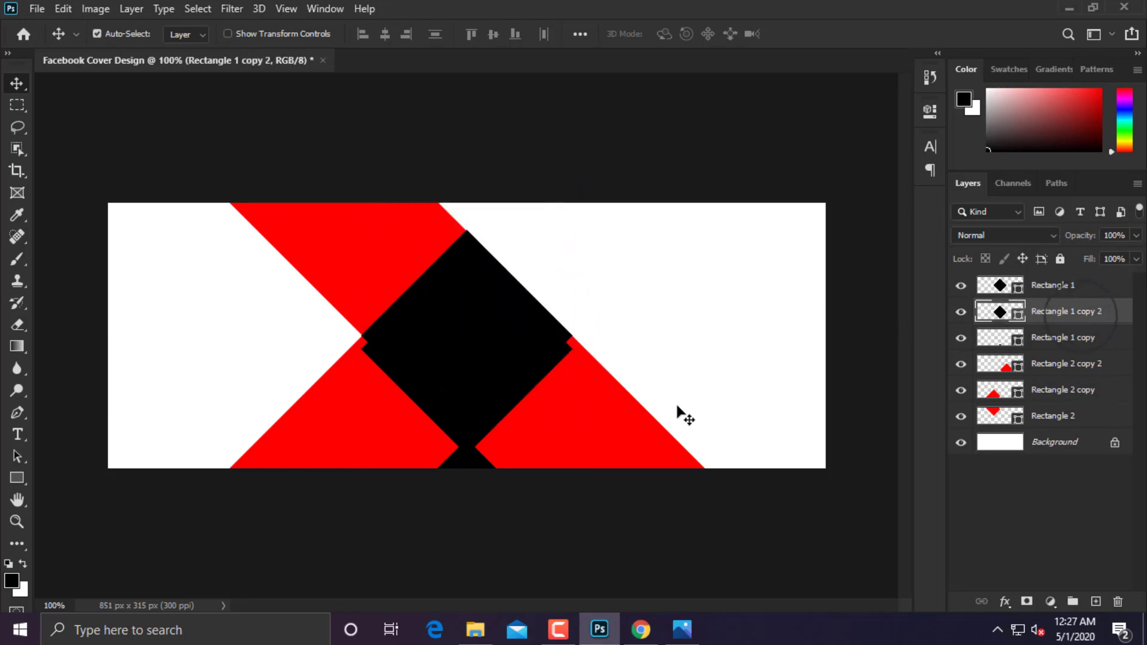
Move the diamond copy up so its tip shows at the top centre, then deselect all layers.
left_click_drag(481, 398, 686, 332)
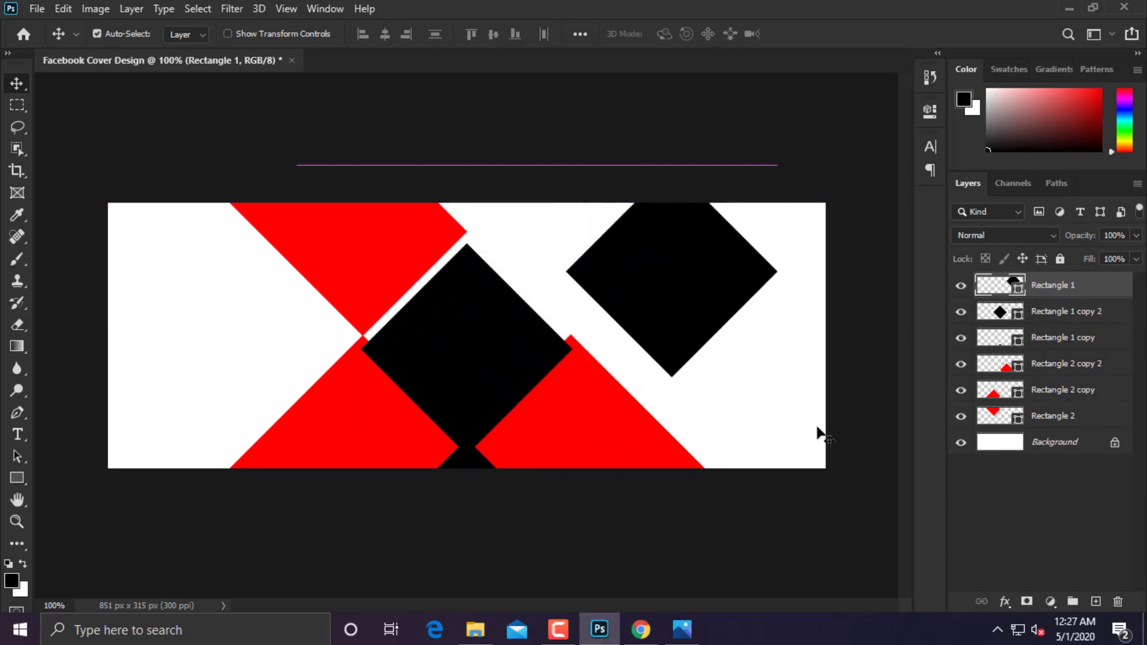
left_click_drag(833, 448, 619, 430)
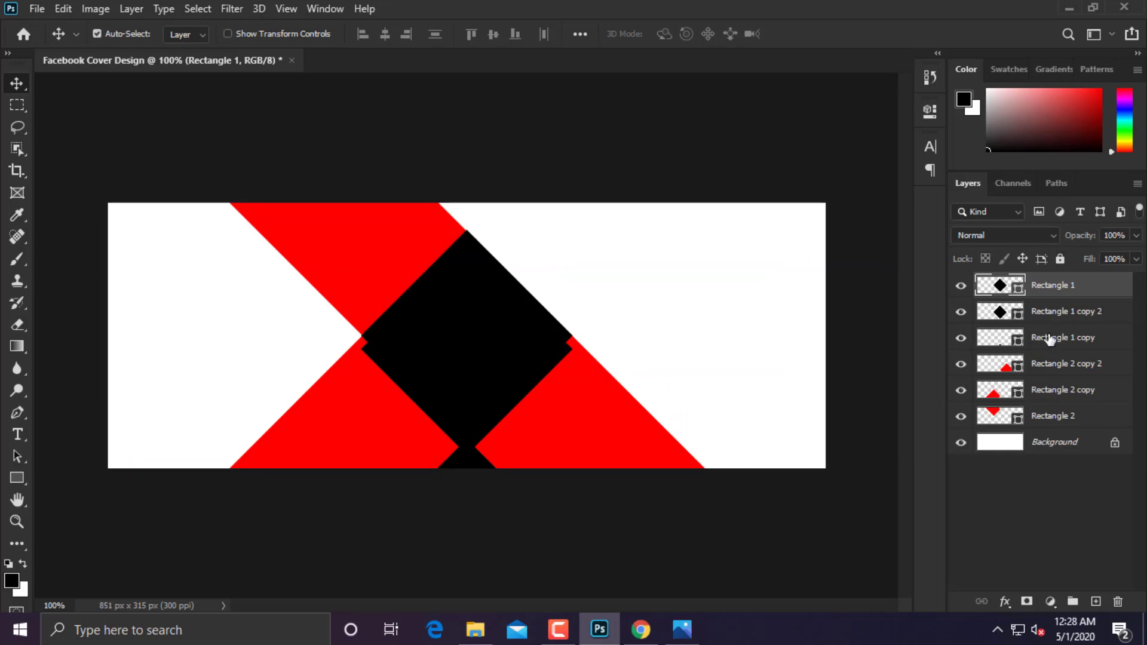
left_click(1055, 313)
left_click_drag(467, 449, 458, 194)
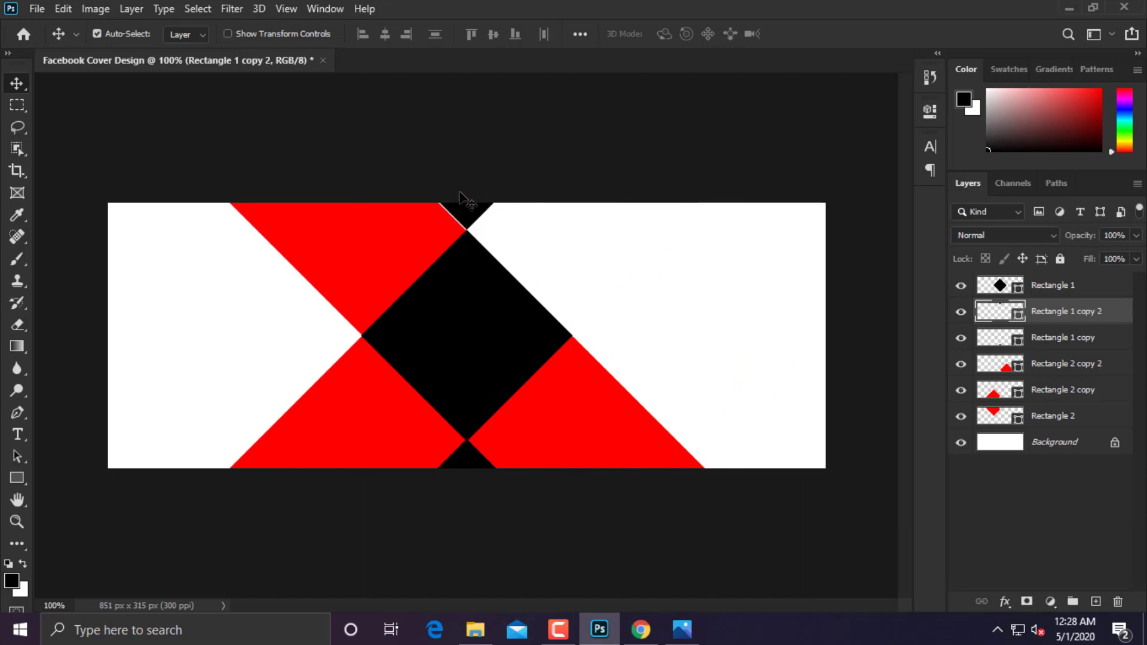
key("ctrl+minus")
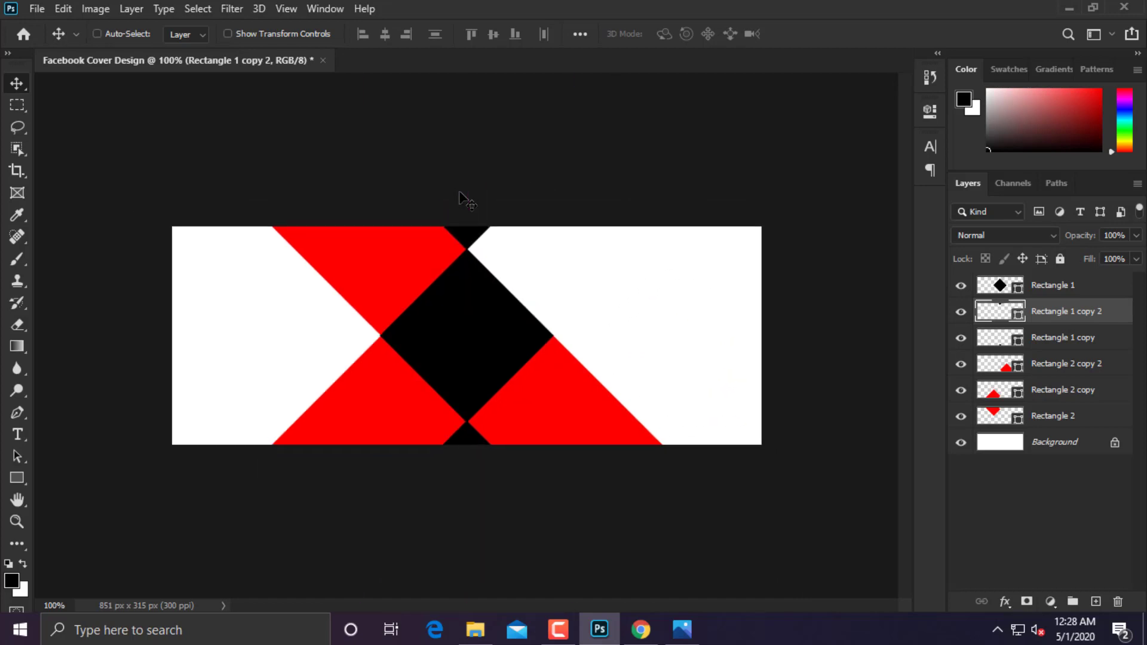
key("ctrl+plus")
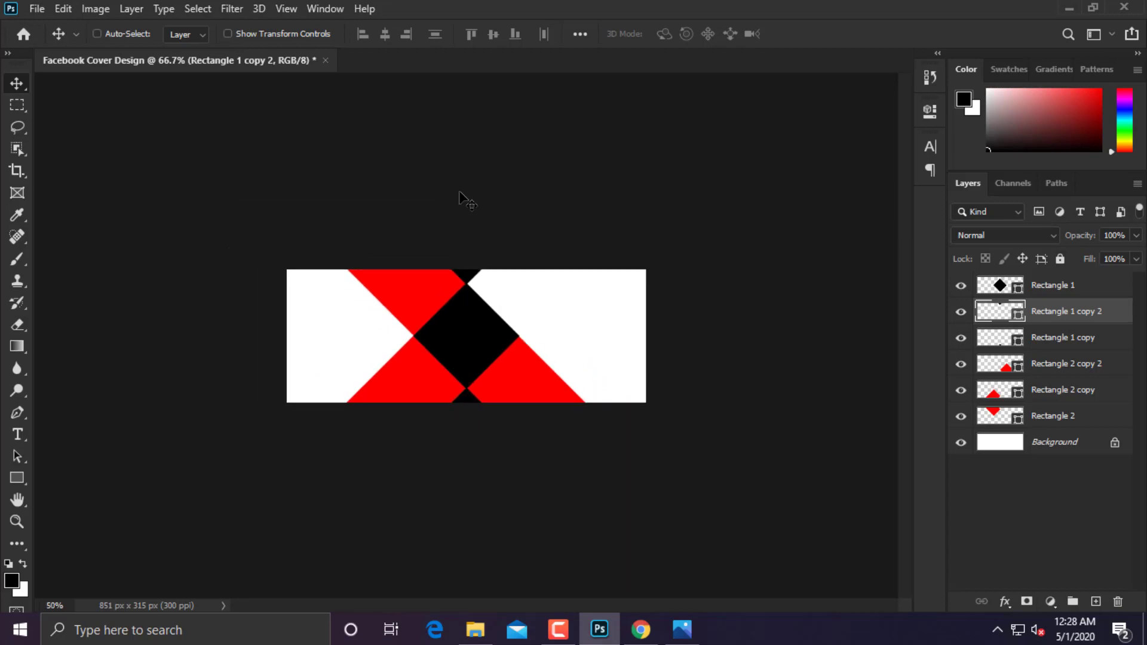
key("ctrl+plus")
key("ctrl+minus")
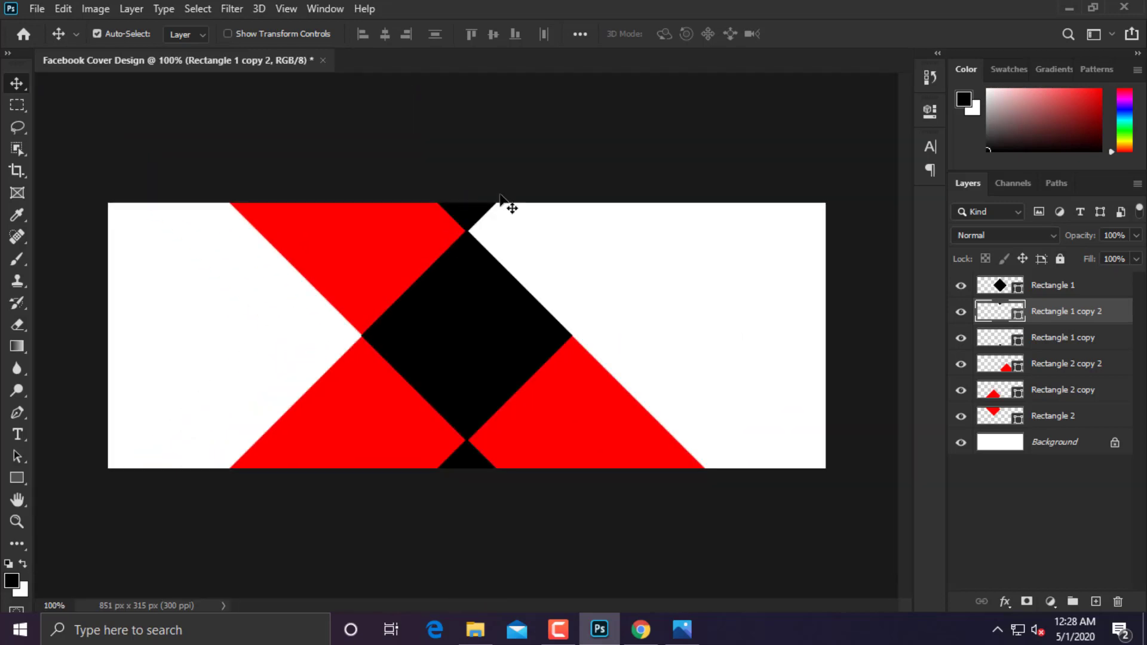
left_click(954, 475)
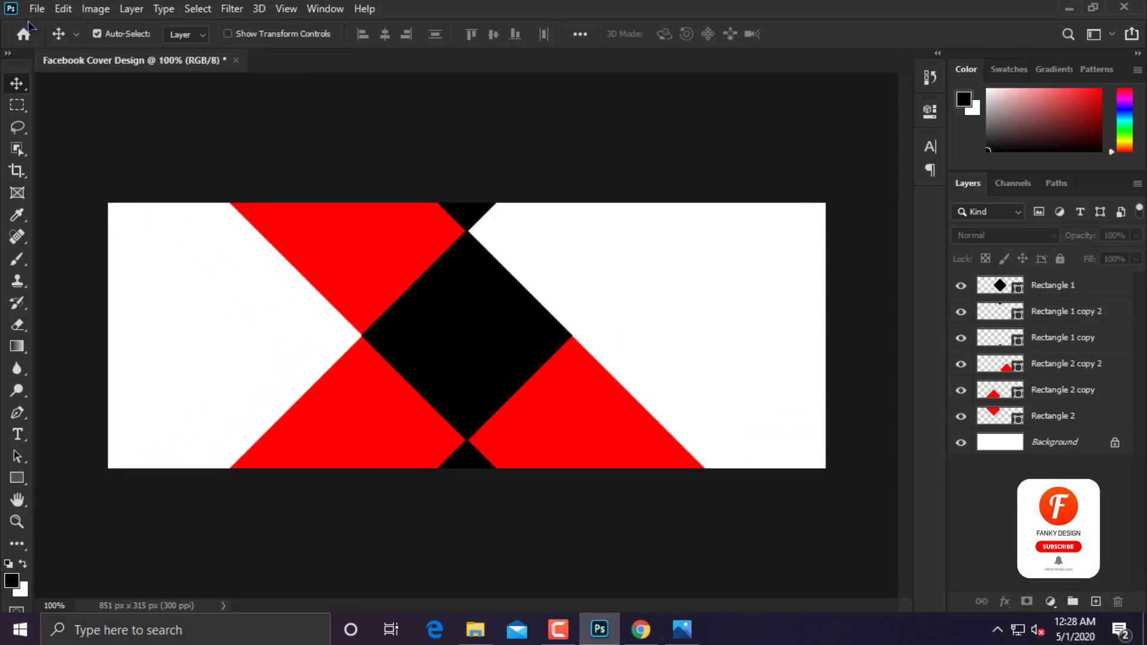
left_click(37, 10)
Place the fur-beanie woman photo from Downloads on the banner's left, beneath the shapes.
left_click(121, 345)
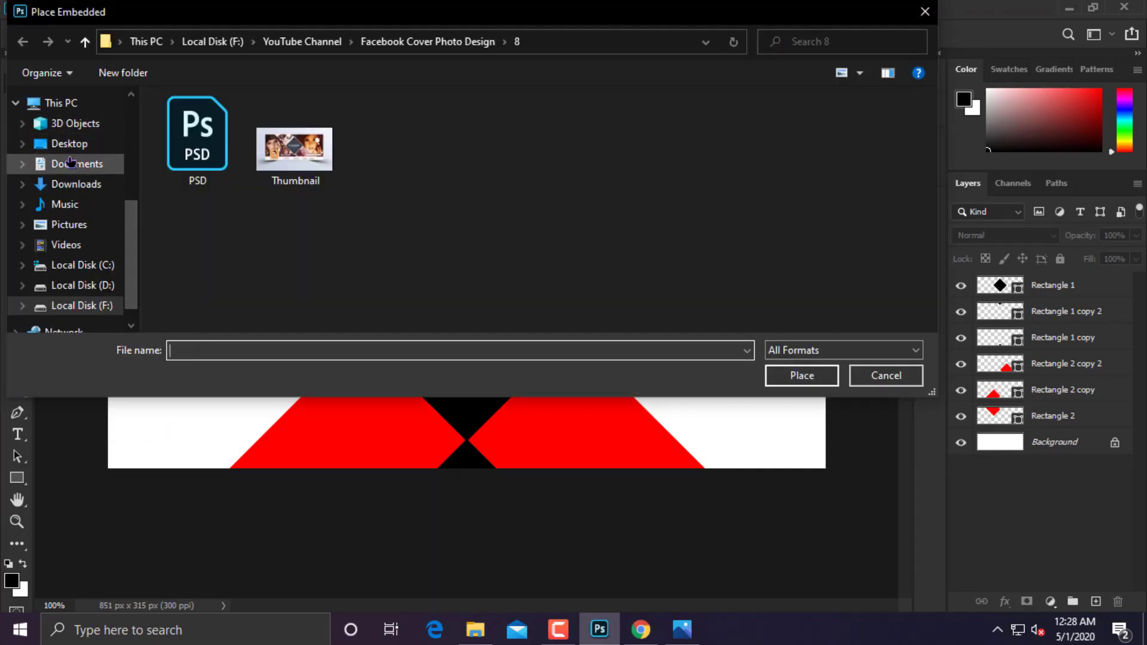
left_click(70, 163)
left_click(76, 184)
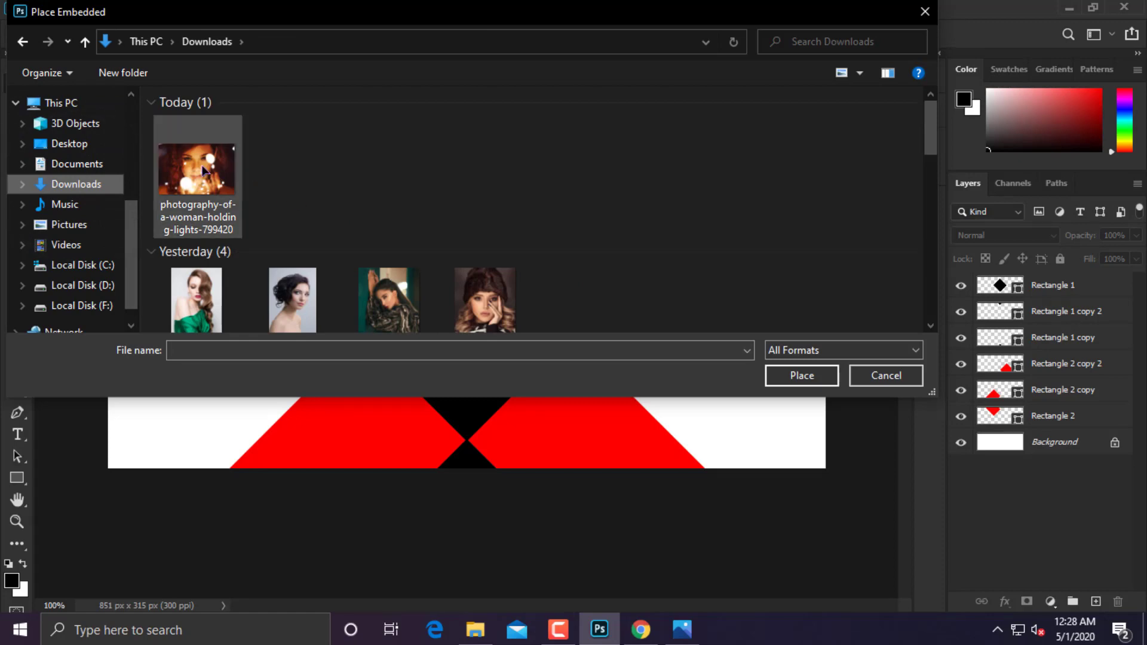
scroll(203, 170, "down", 2)
double_click(496, 221)
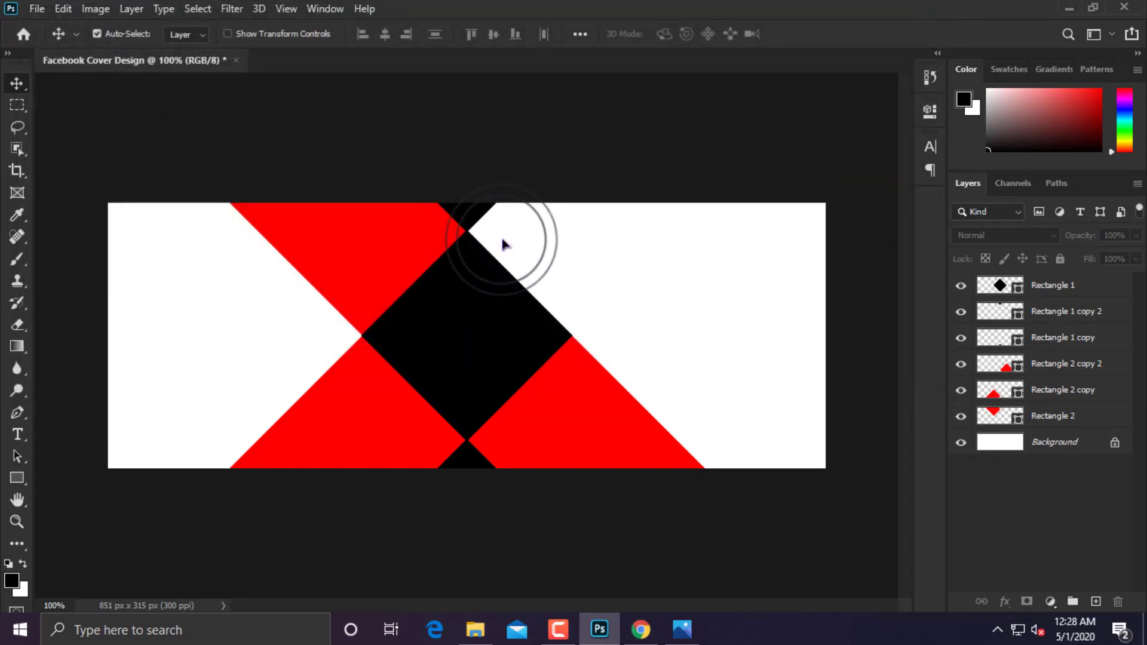
left_click_drag(349, 282, 126, 300)
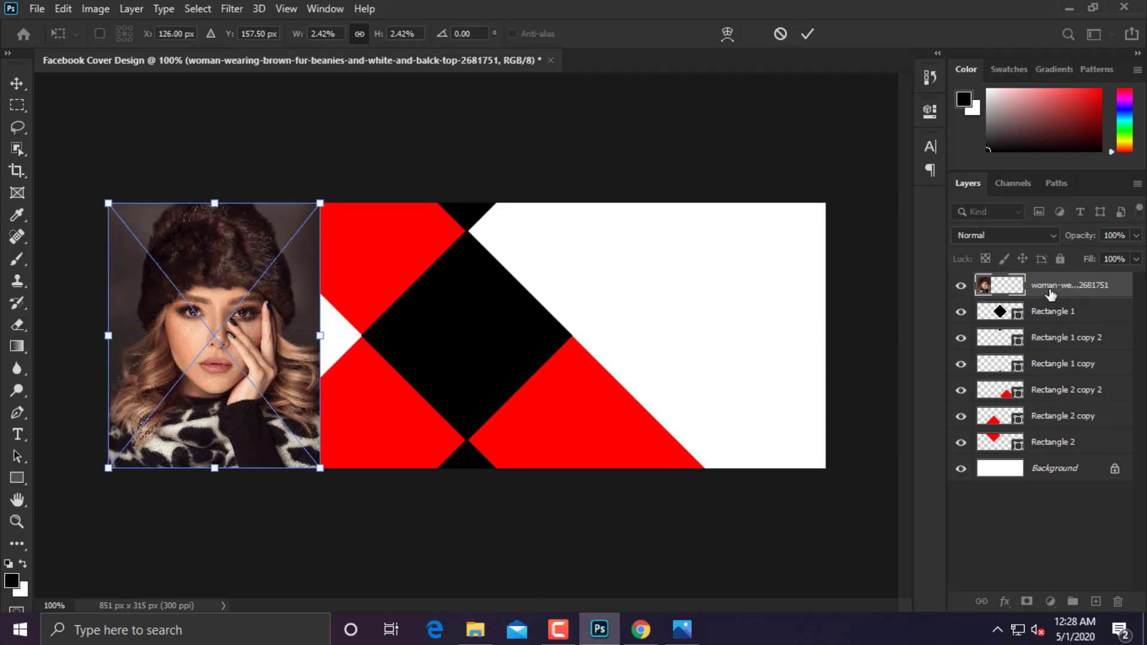
left_click_drag(1050, 292, 1055, 451)
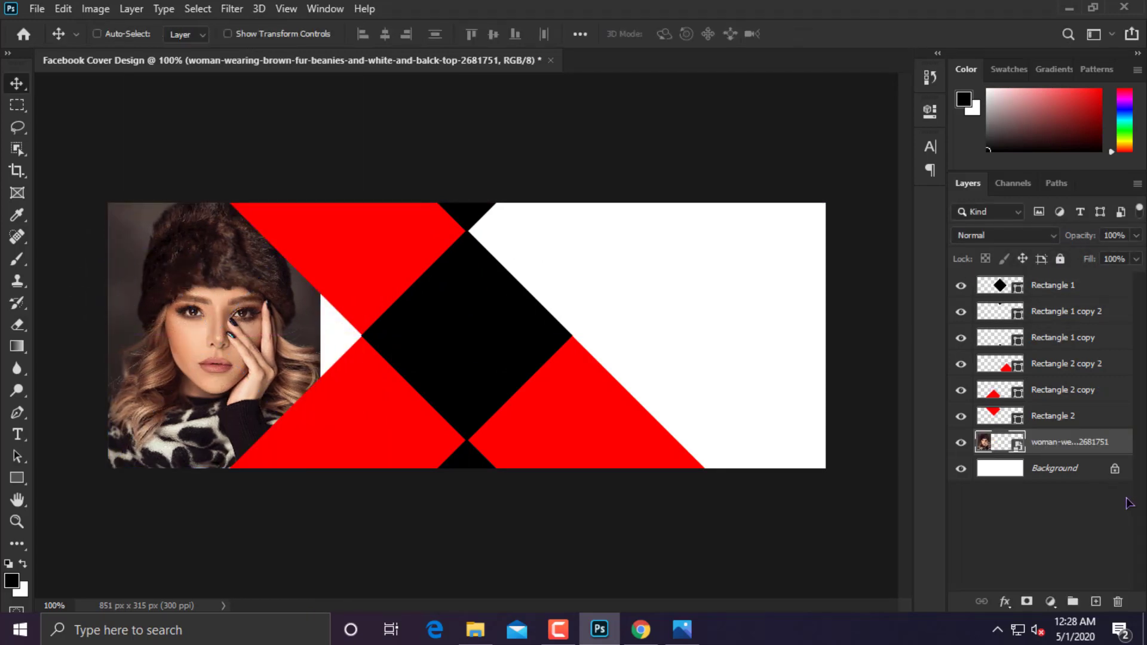
Enlarge the photo and tilt it about -11°.
key("ctrl+t")
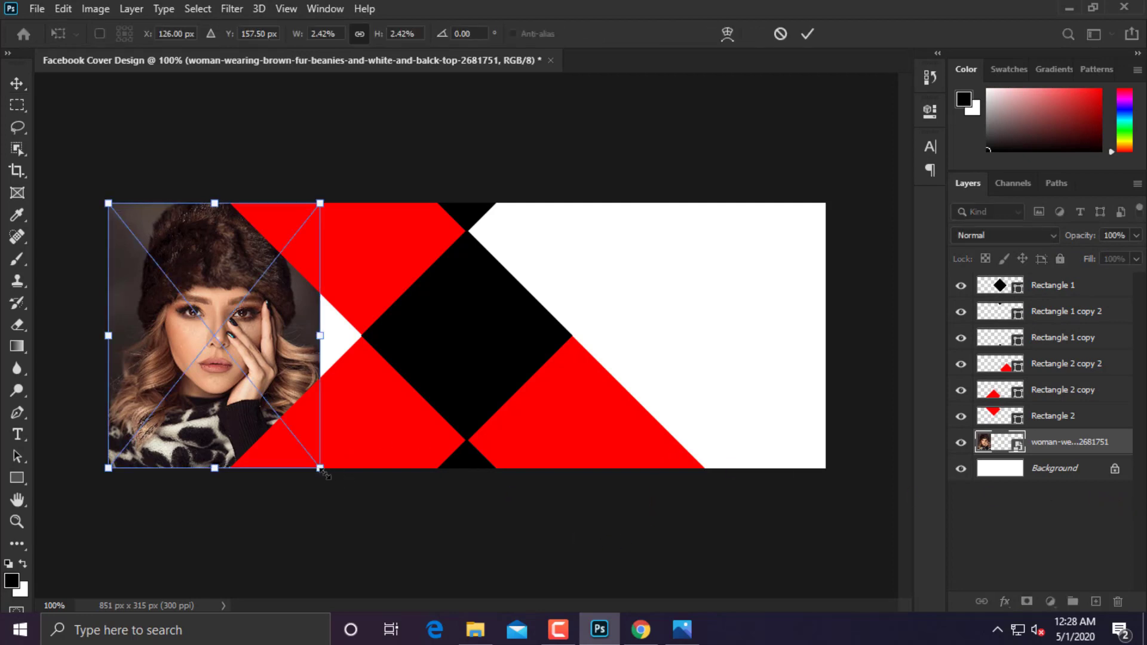
left_click_drag(326, 475, 386, 535)
left_click_drag(461, 549, 448, 509)
left_click_drag(327, 480, 309, 454)
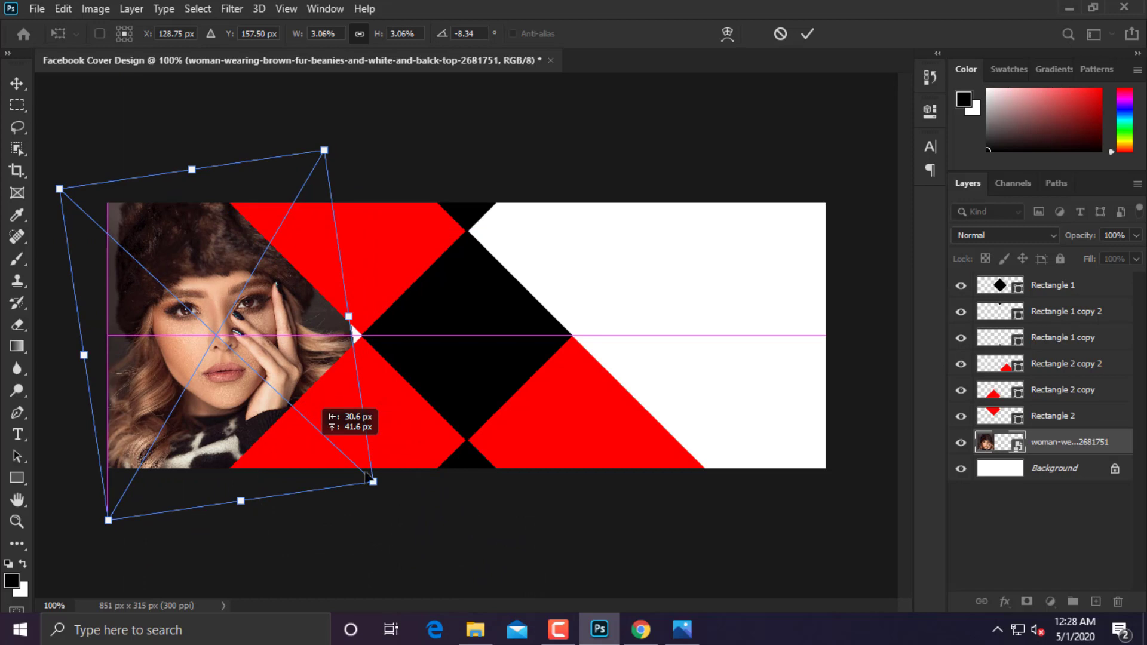
left_click_drag(367, 476, 455, 511)
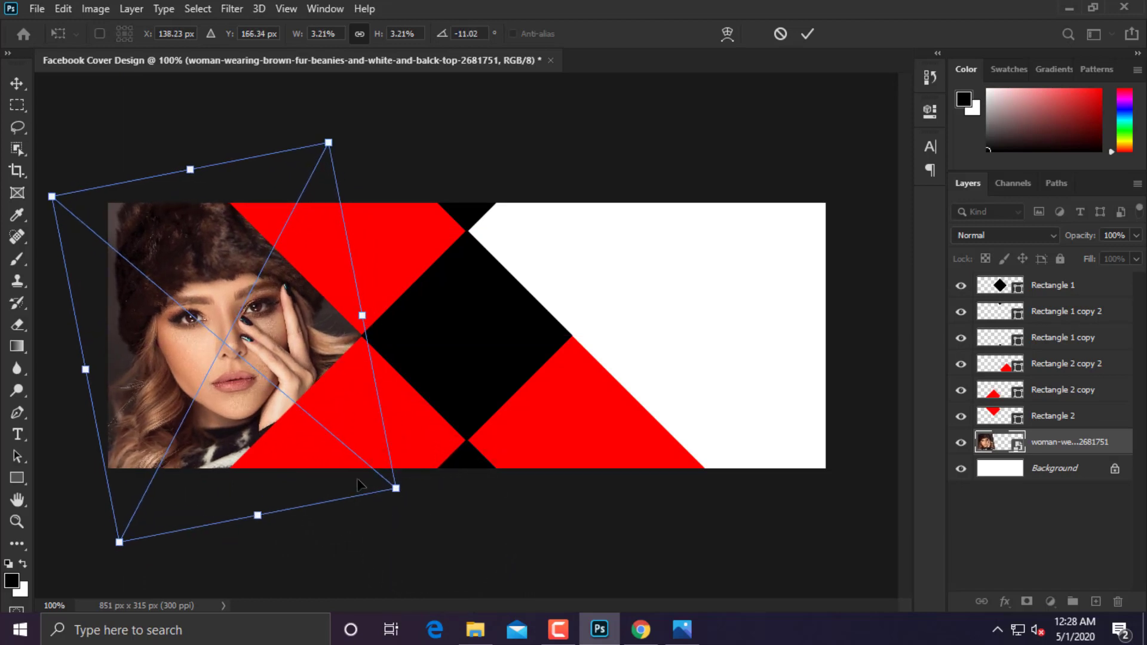
key("Return")
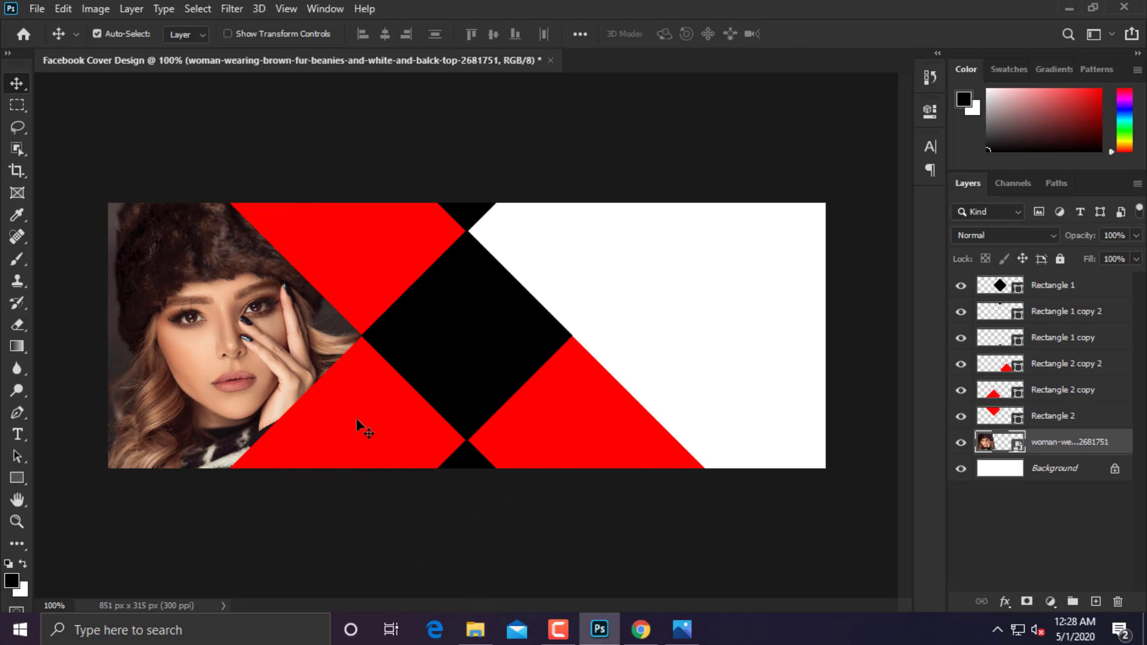
left_click(357, 419)
Place the fur-coat woman photo, rotate it 45° and move it over the lower-left band.
key("ctrl+plus")
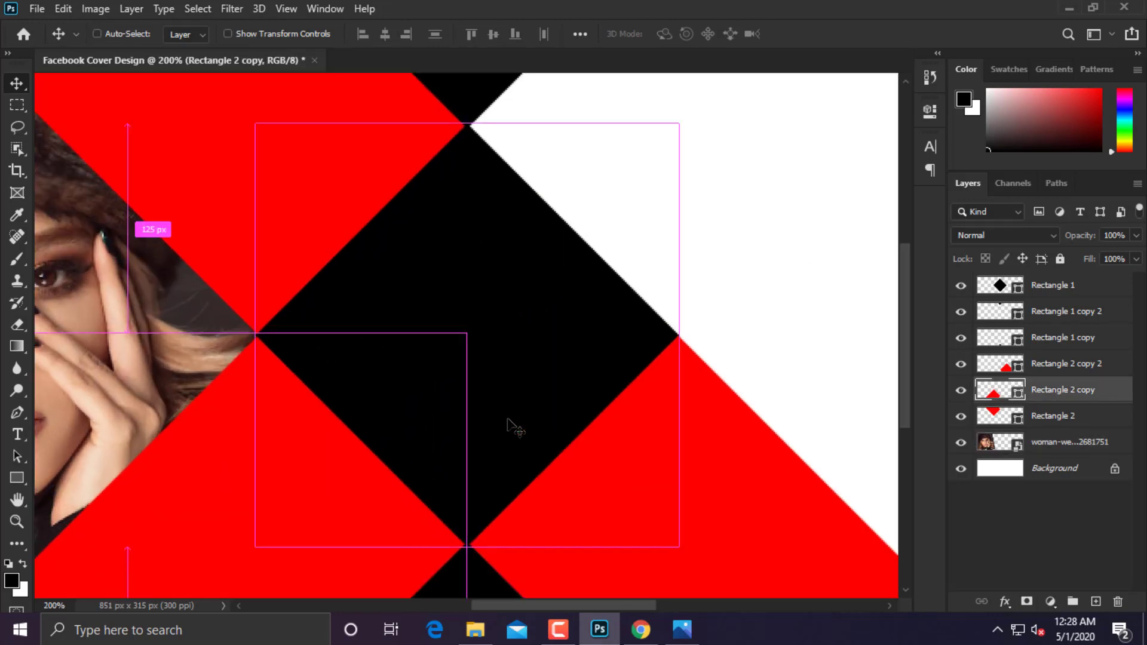
key("ctrl+minus")
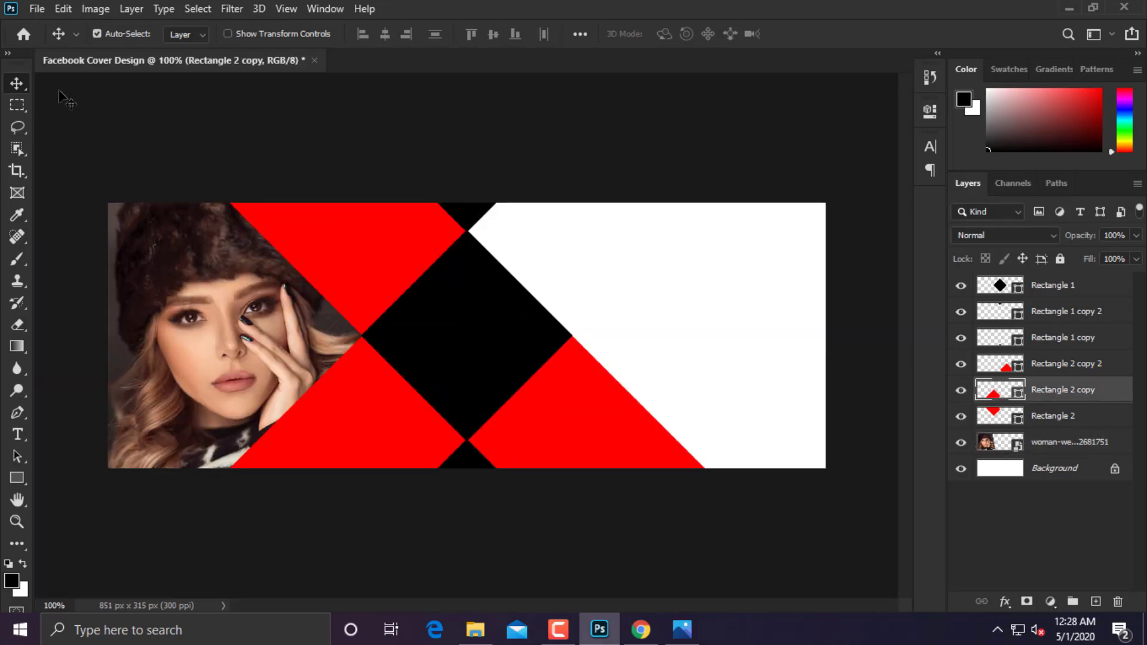
left_click(35, 9)
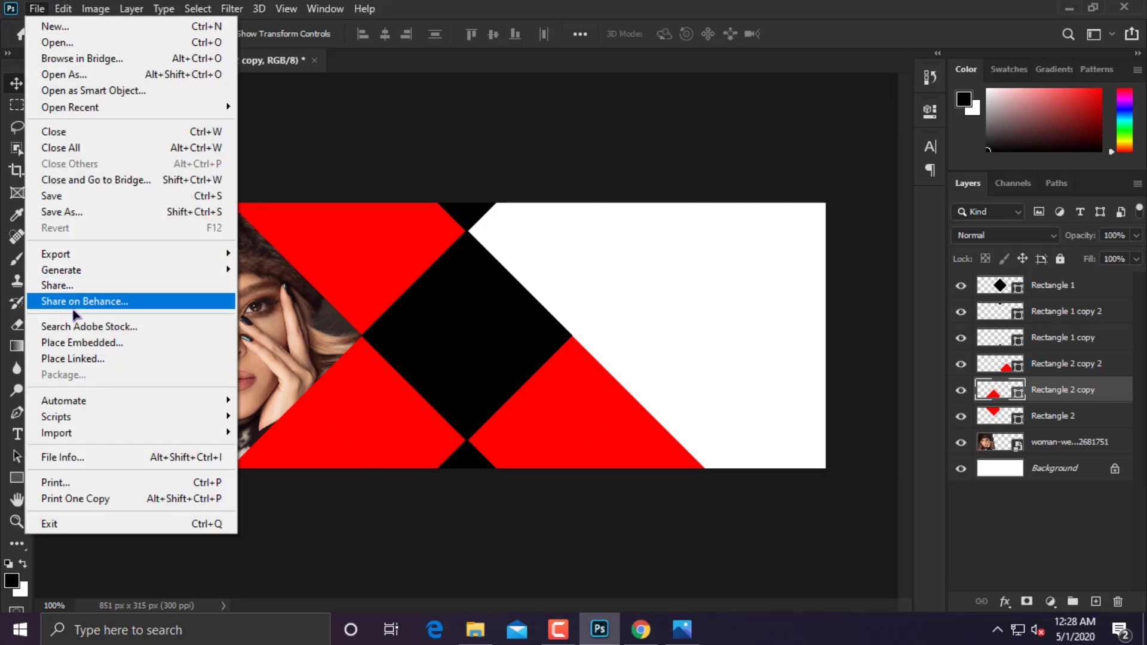
left_click(80, 342)
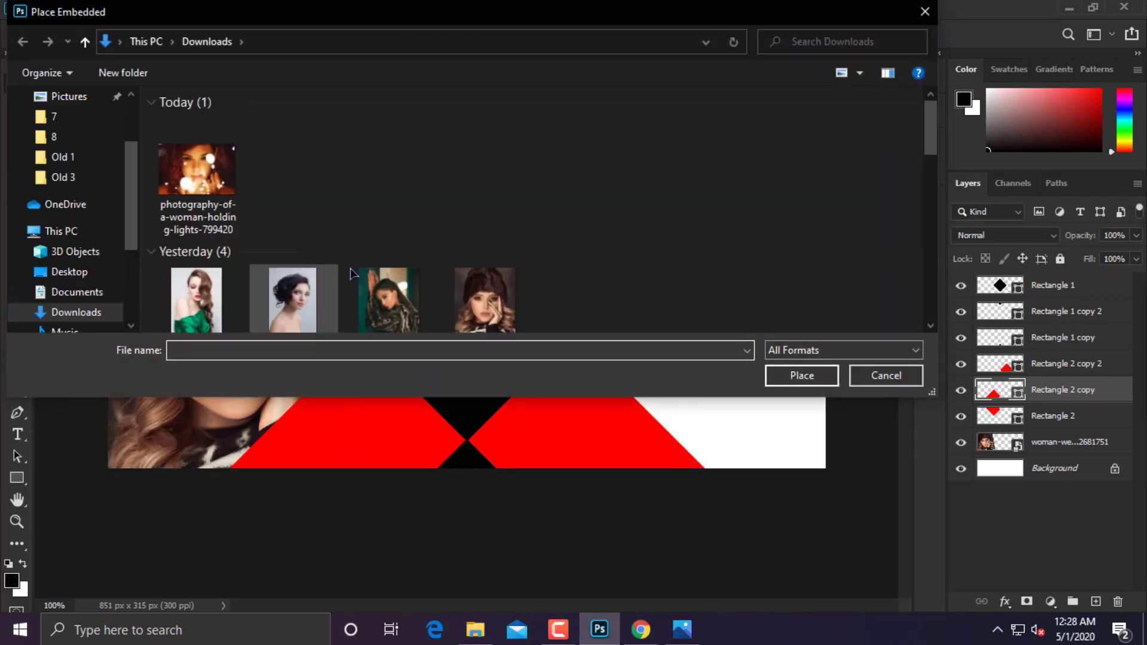
double_click(403, 296)
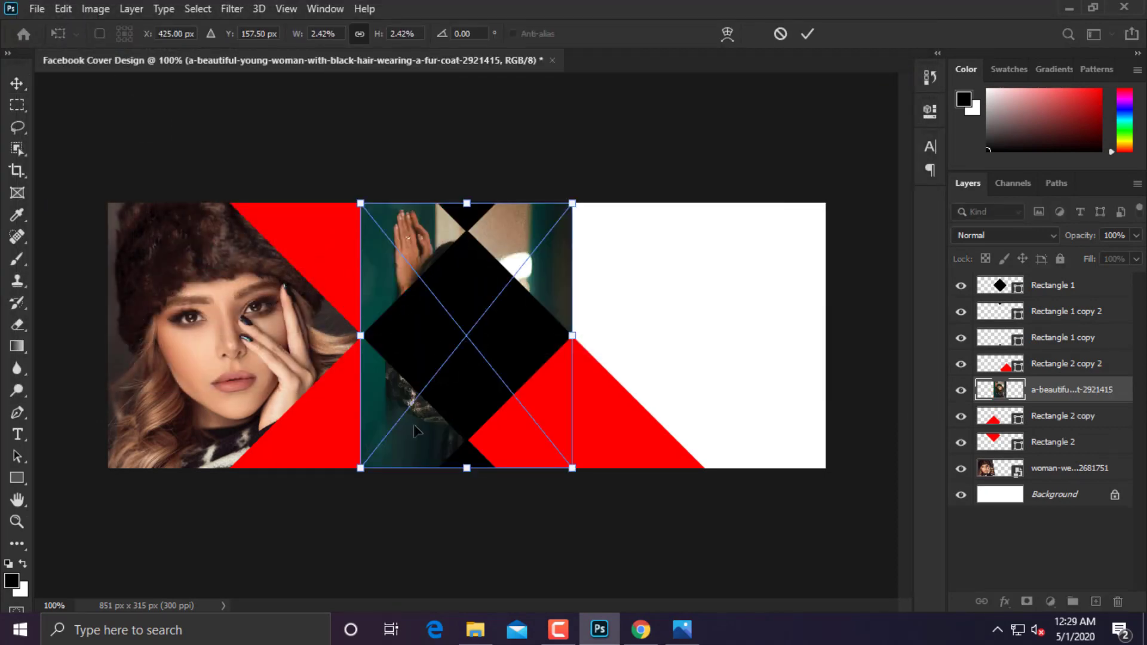
left_click_drag(416, 432, 310, 460)
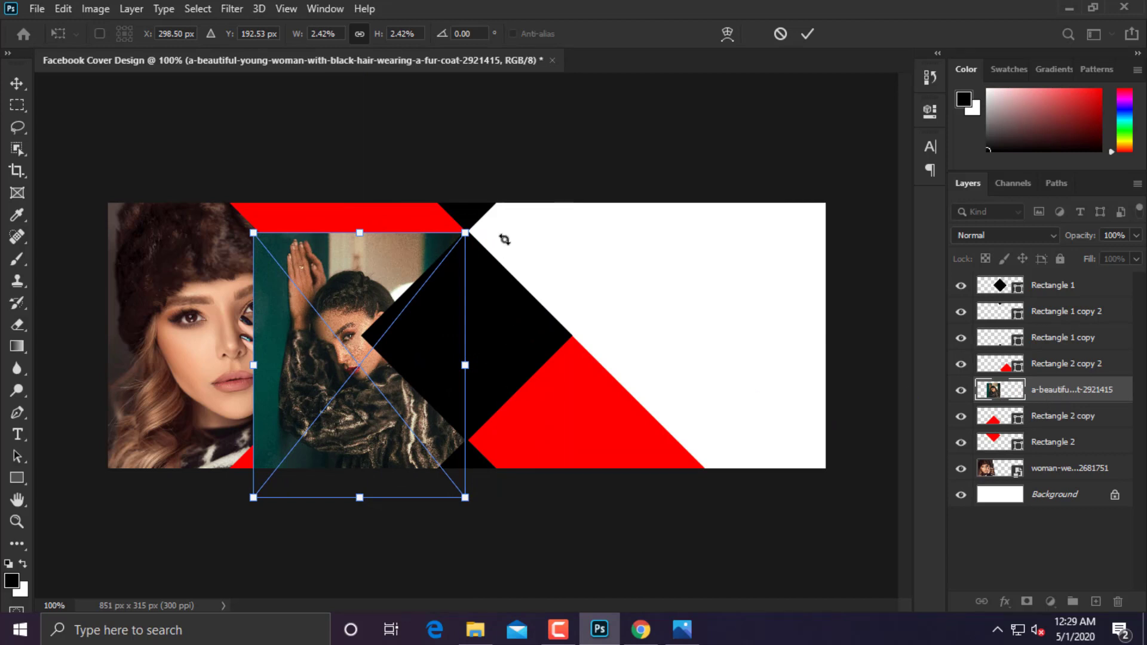
left_click_drag(505, 240, 611, 370)
left_click_drag(385, 412, 365, 490)
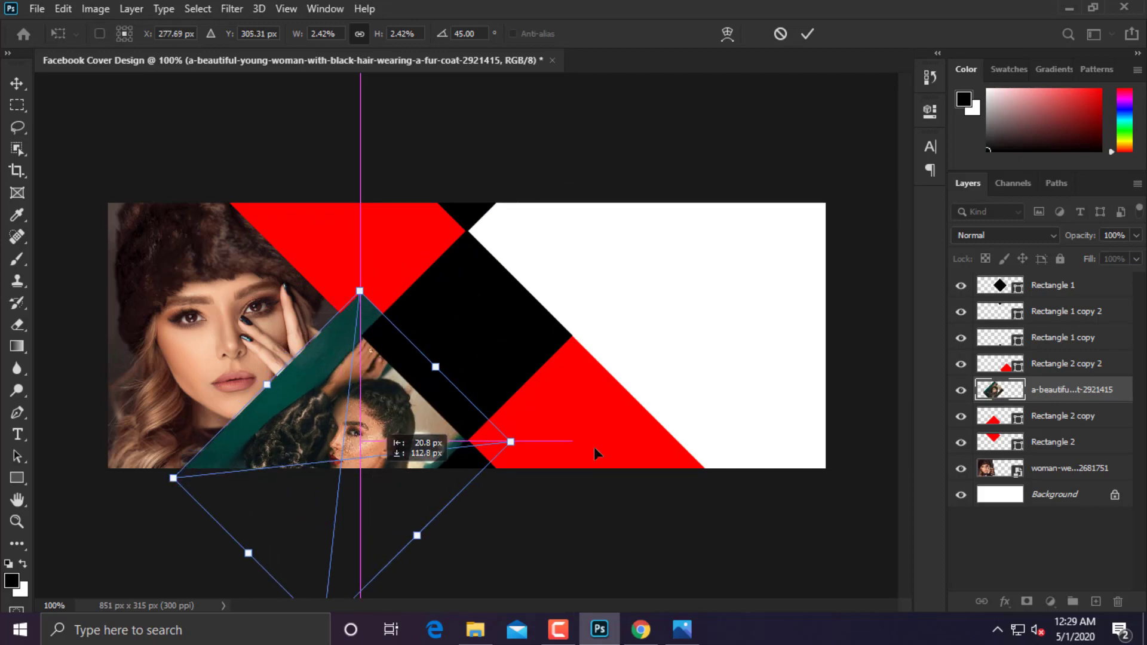
key("Return")
Clip the photo into the Rectangle 2 copy shape and scale it down slightly.
right_click(1073, 391)
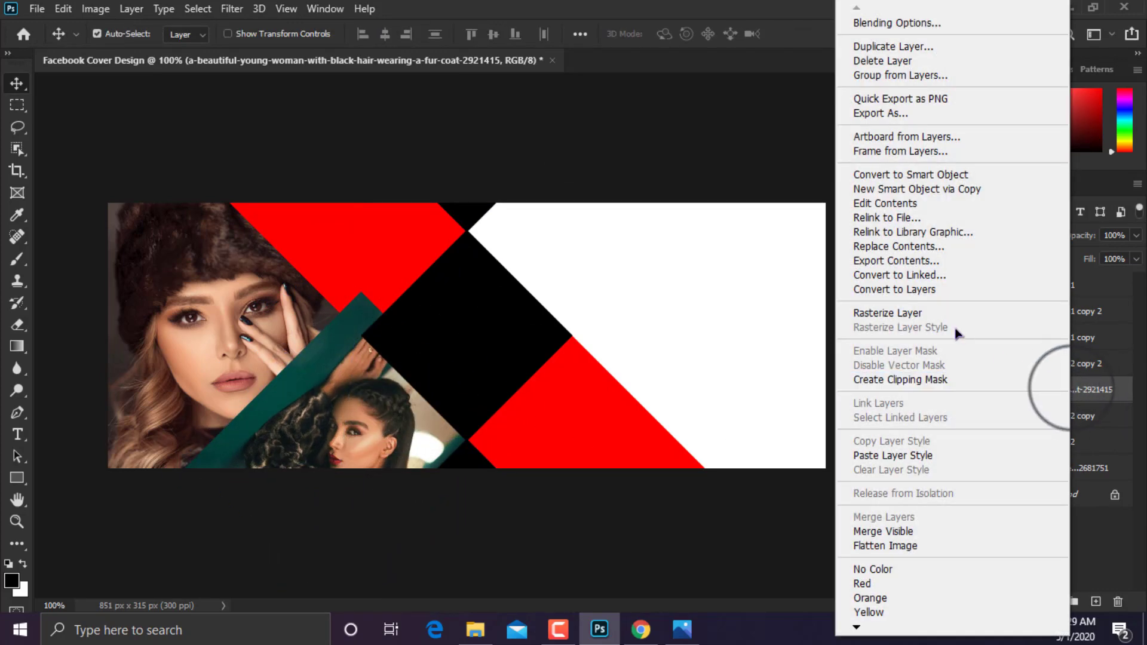
left_click(928, 382)
key("ctrl+t")
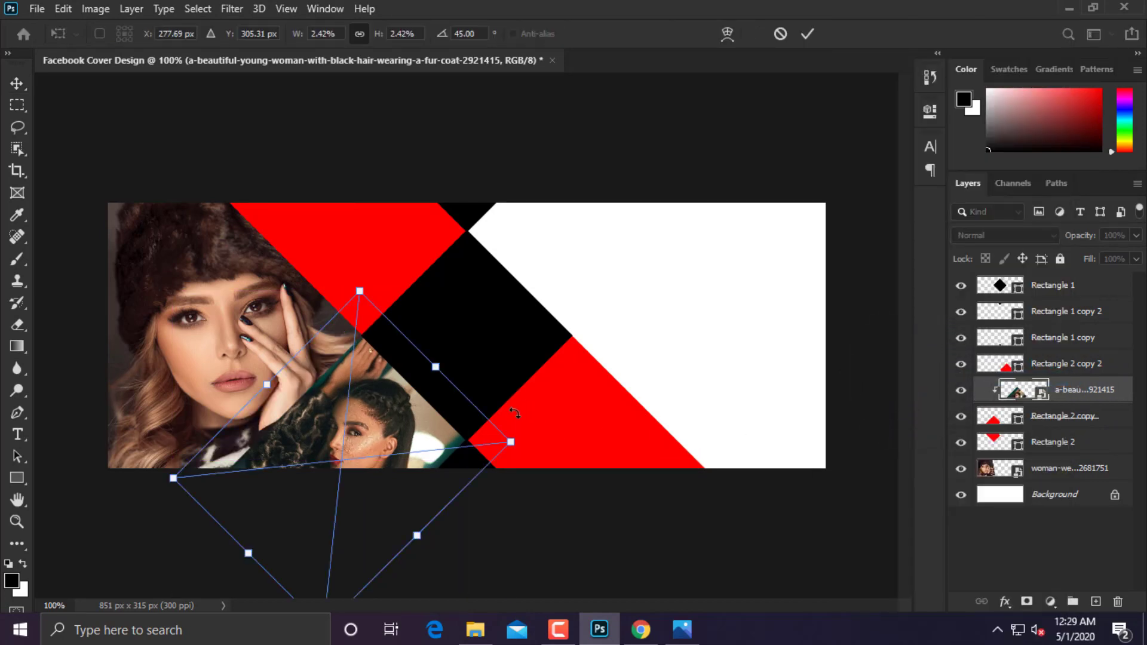
key("ctrl+minus")
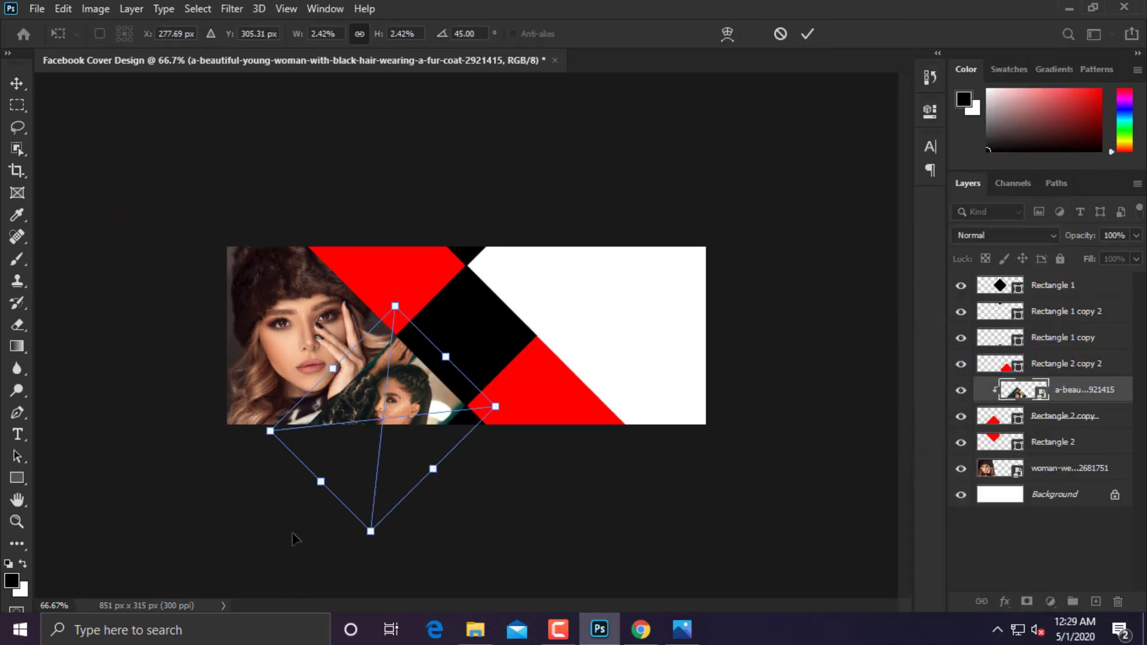
left_click_drag(371, 531, 374, 504)
mouse_move(285, 416)
left_mouse_down()
mouse_move(310, 409)
mouse_move(299, 414)
left_mouse_up()
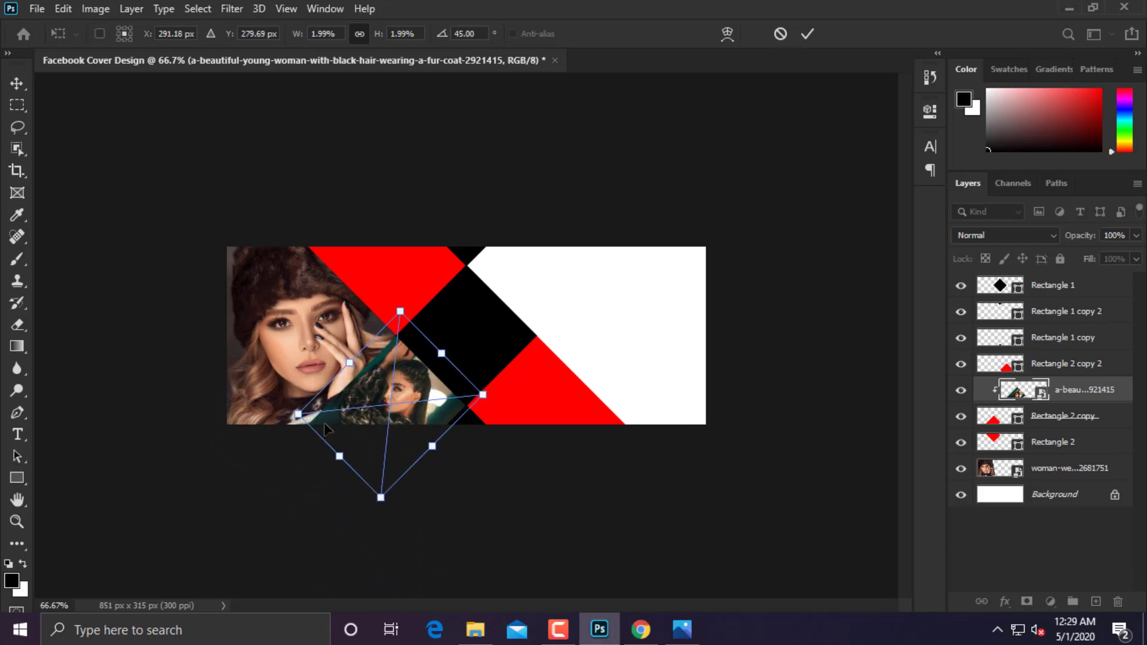
Shift the fur-coat photo slightly lower, commit it, and return the view to 100%.
key("ctrl+plus")
key("ctrl+plus")
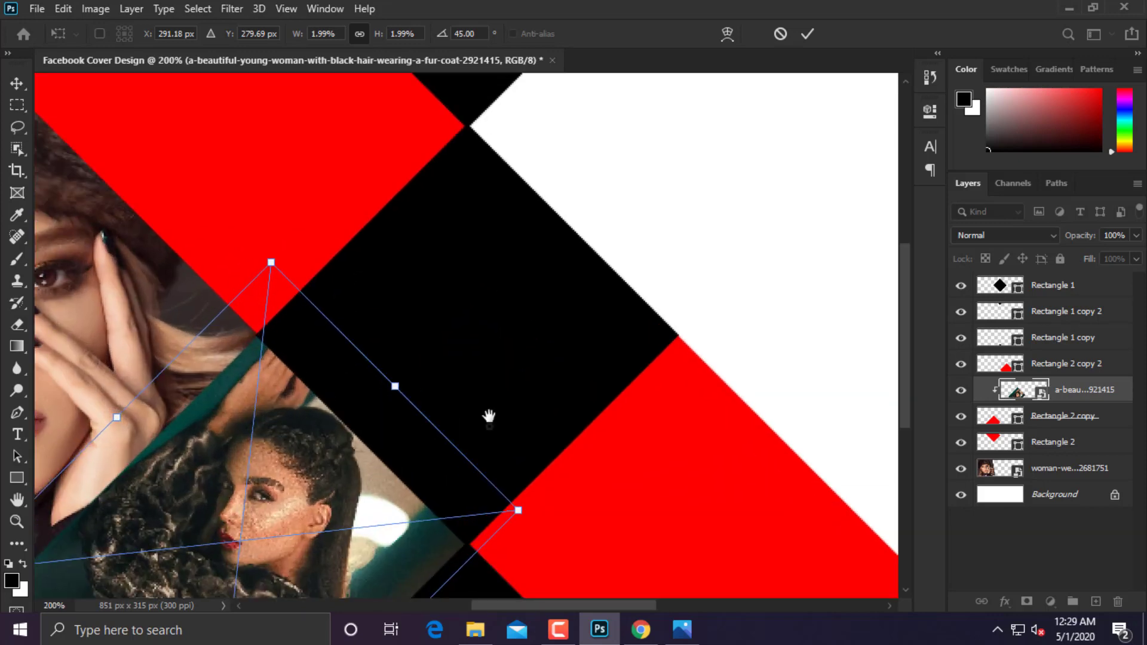
left_click_drag(489, 416, 581, 226)
left_click_drag(404, 324, 393, 328)
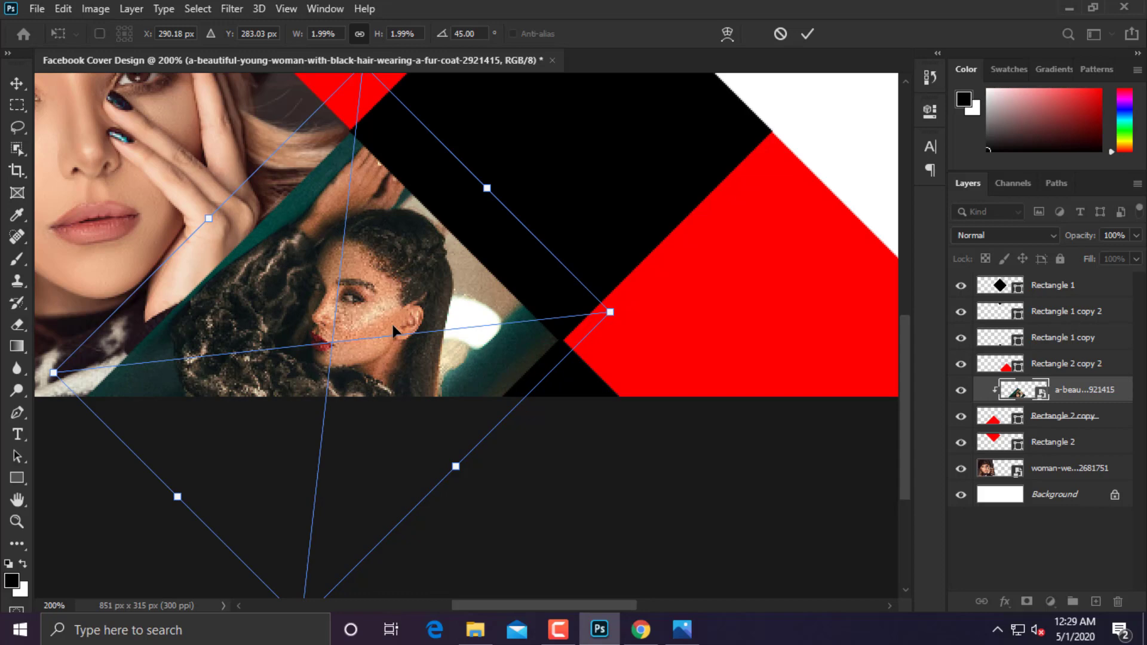
key("Return")
key("ctrl+minus")
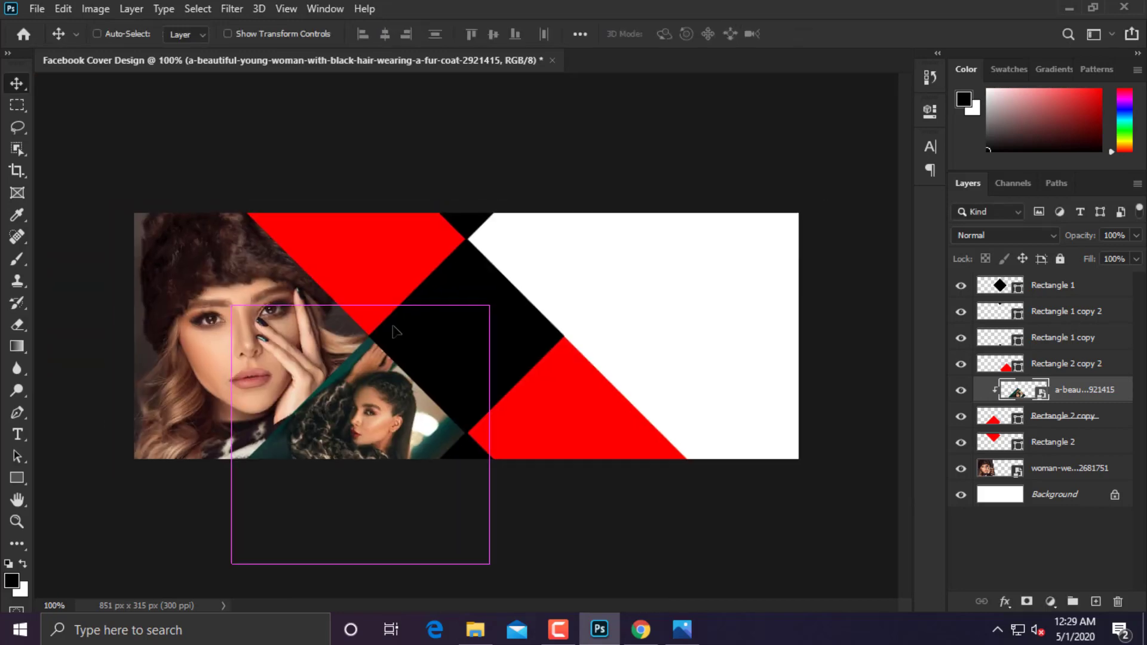
key("ctrl+minus")
key("ctrl+plus")
key("ctrl")
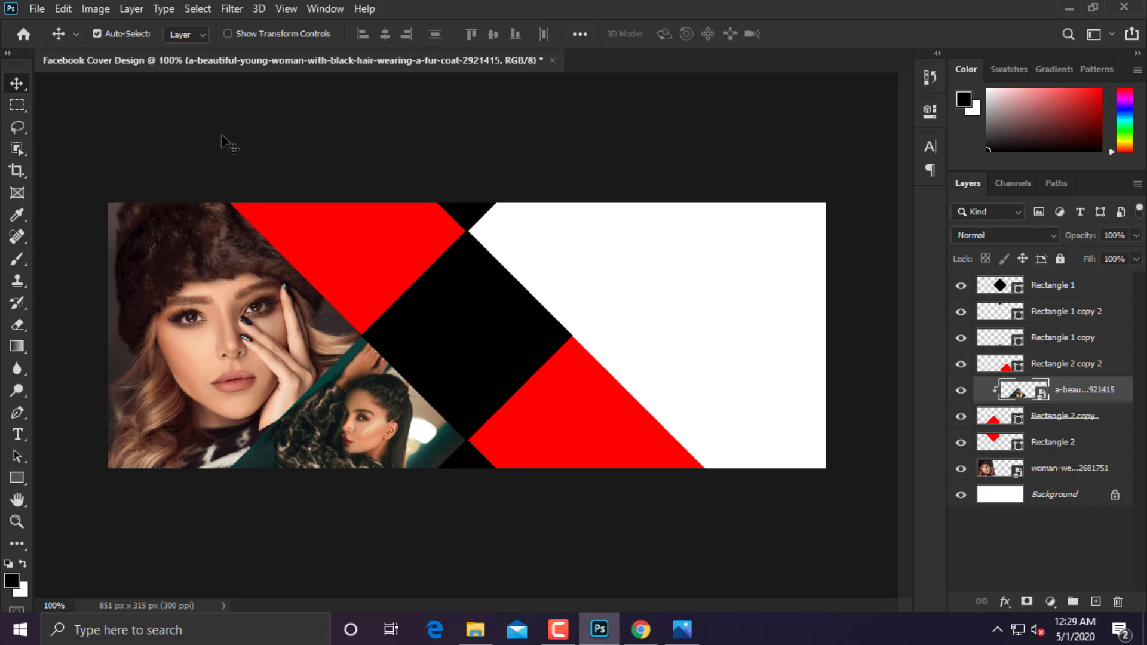
Place the green-dress portrait over the upper-left band and clip it to Rectangle 2.
left_click(37, 8)
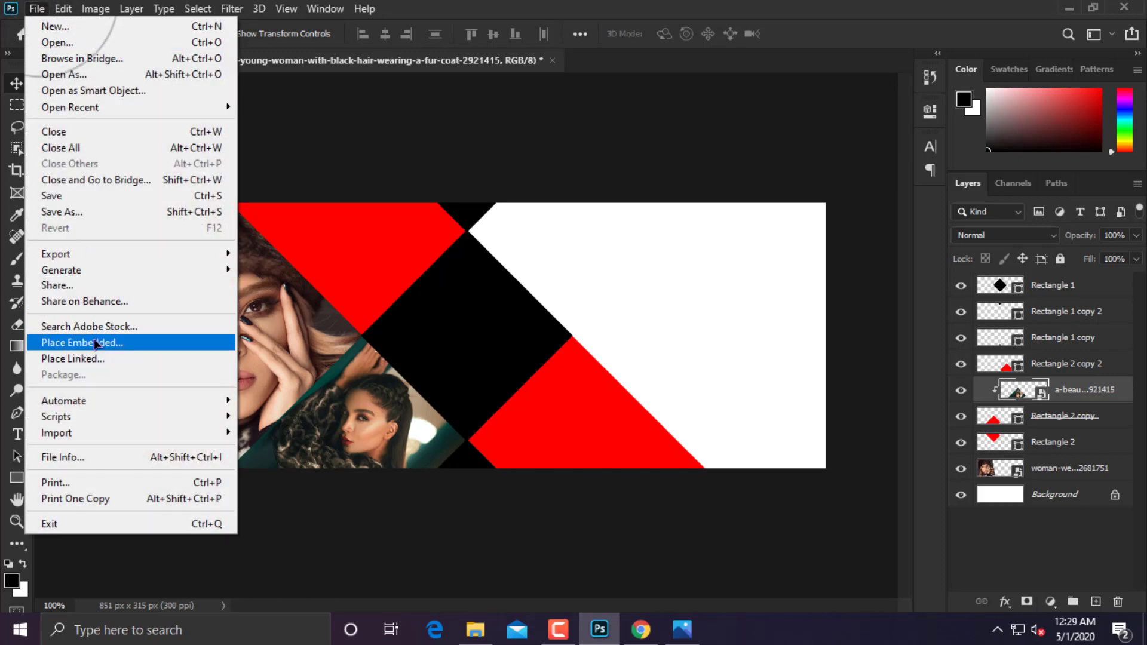
left_click(104, 413)
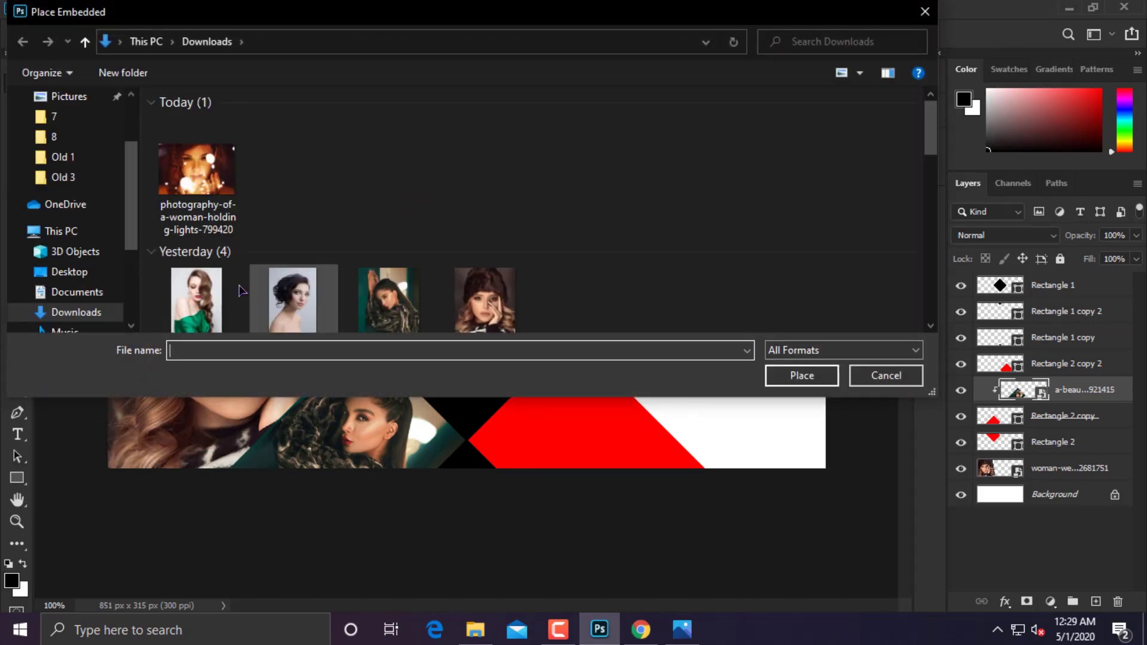
left_click(212, 290)
double_click(215, 287)
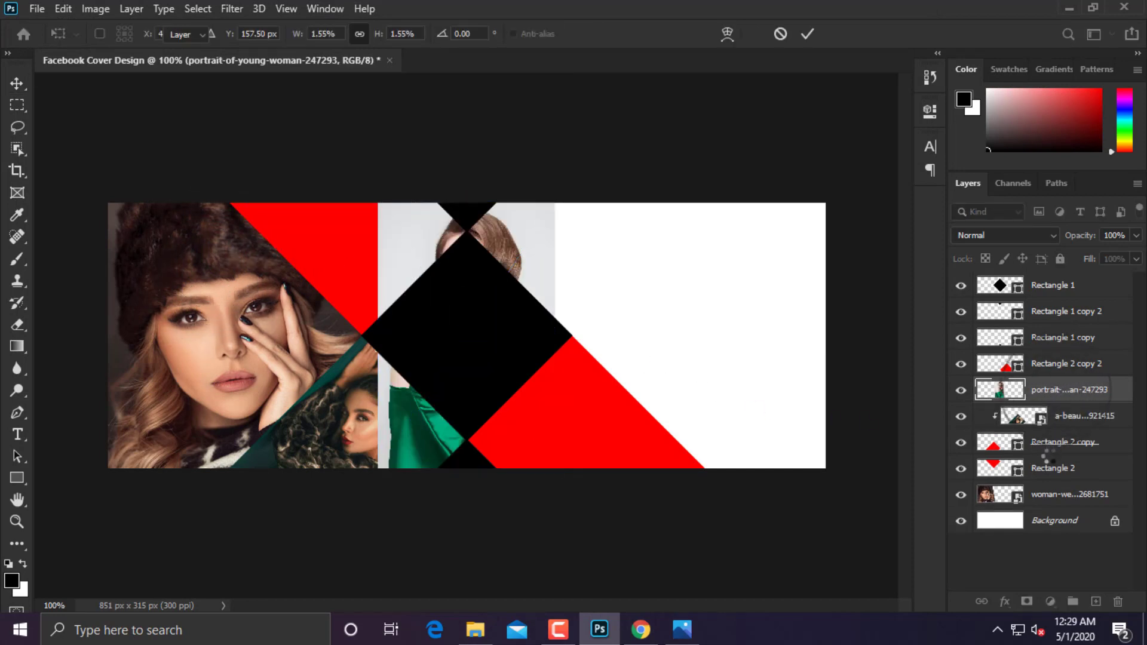
left_click_drag(1058, 390, 1058, 457)
left_click_drag(451, 279, 337, 249)
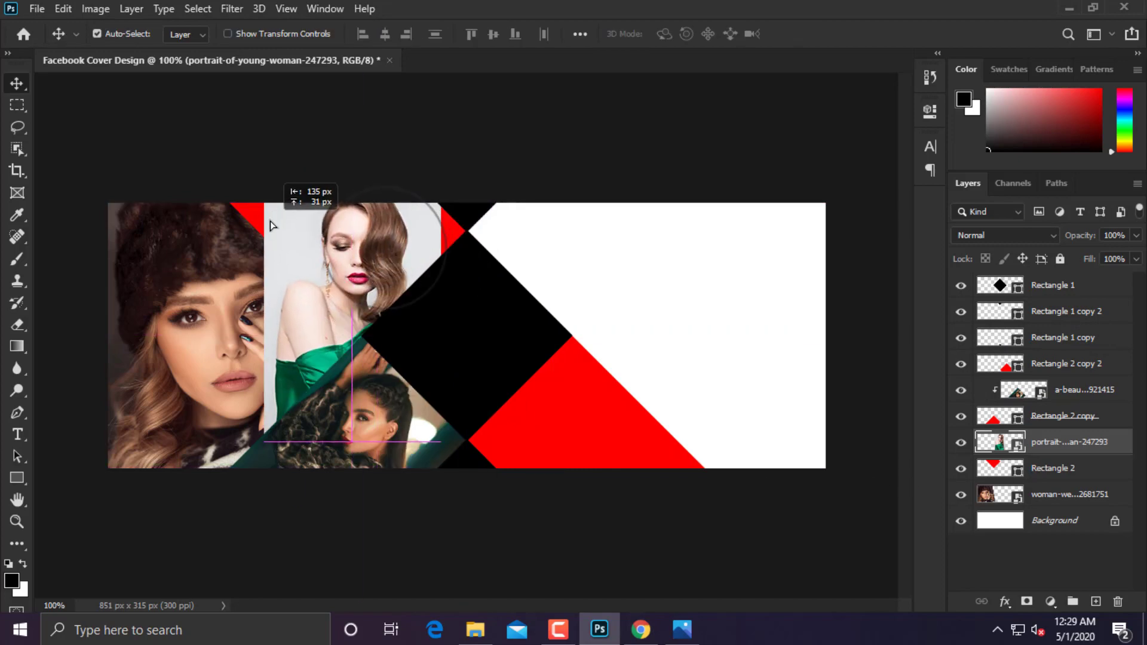
right_click(1062, 458)
left_click(902, 385)
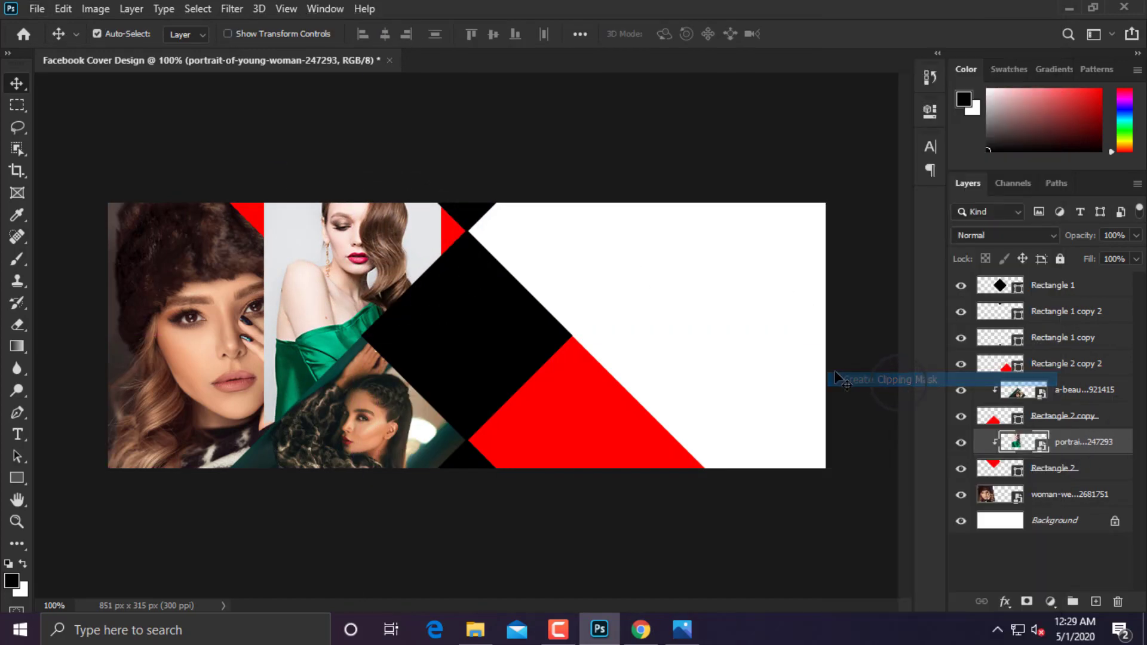
Rotate the portrait 45°, enlarge it and shift it up so her face shows.
key("ctrl+t")
left_click_drag(468, 162, 561, 266)
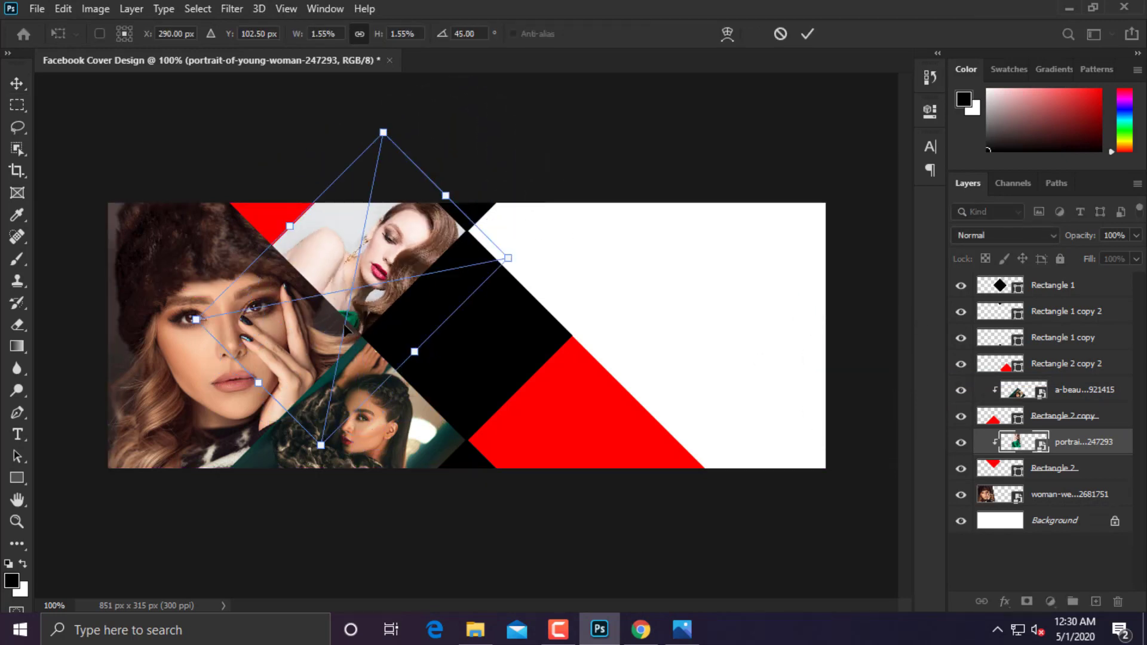
left_click_drag(167, 330, 53, 347)
left_click_drag(266, 346, 325, 327)
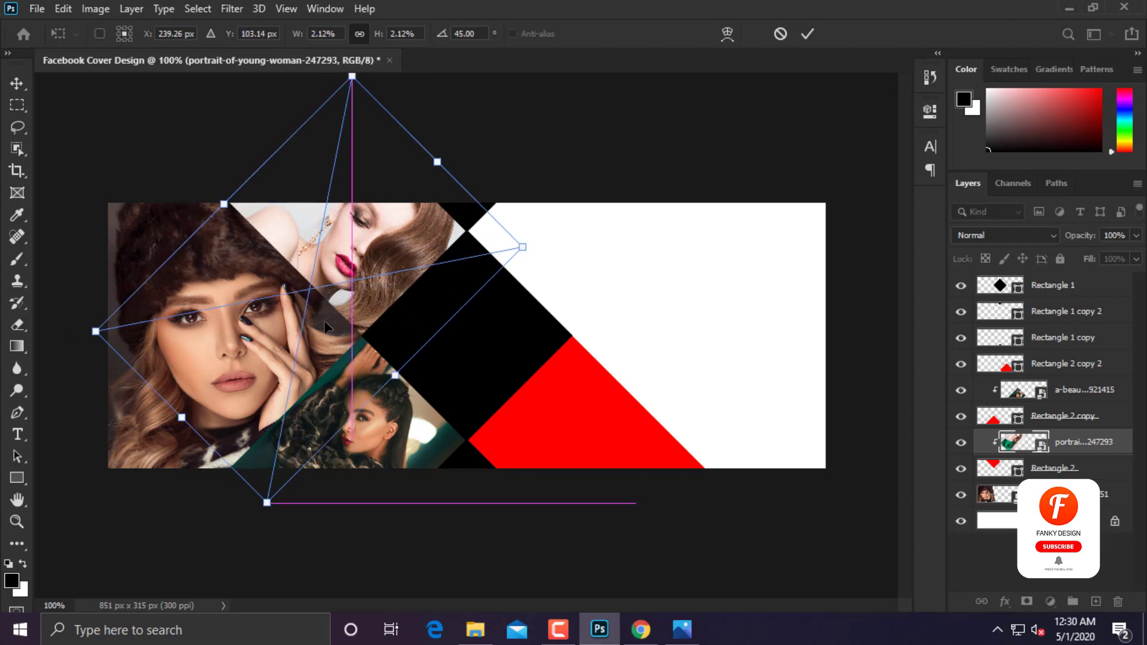
key("Return")
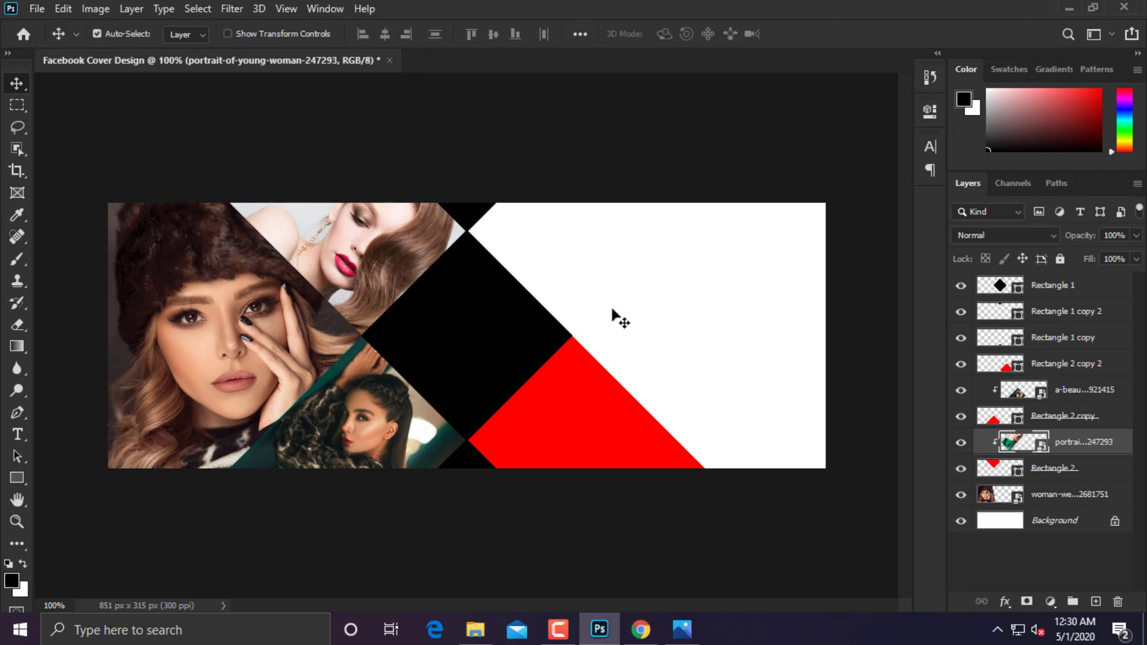
Place the dark-haired woman's photo above Rectangle 2 copy 2 and clip it into the lower-right band.
left_click(39, 13)
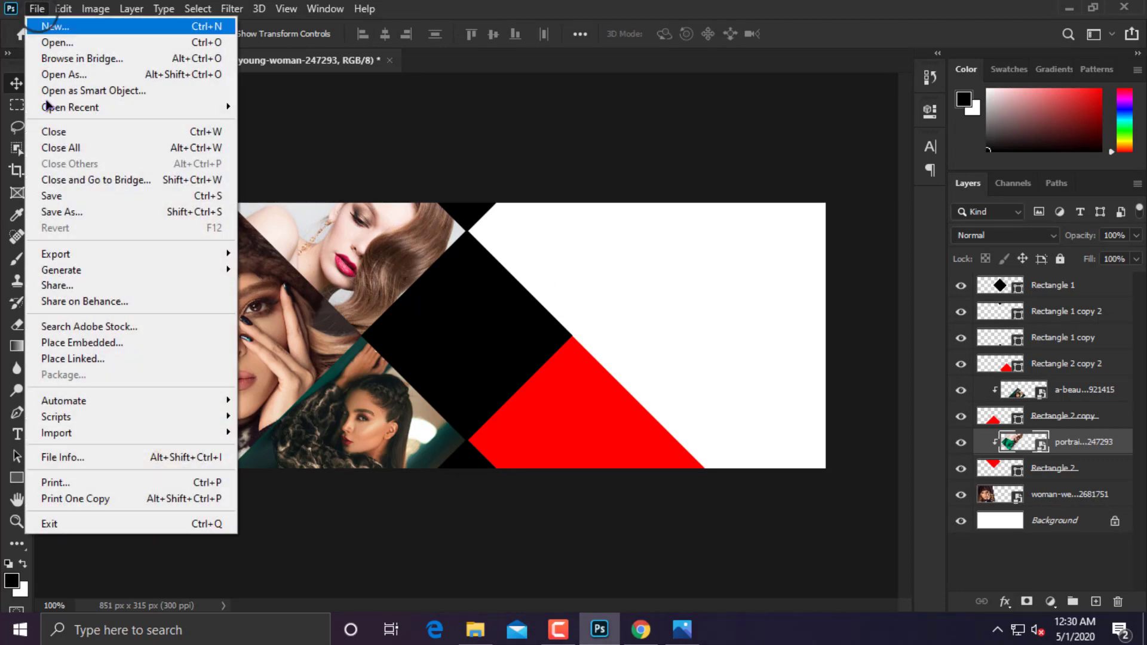
left_click(97, 341)
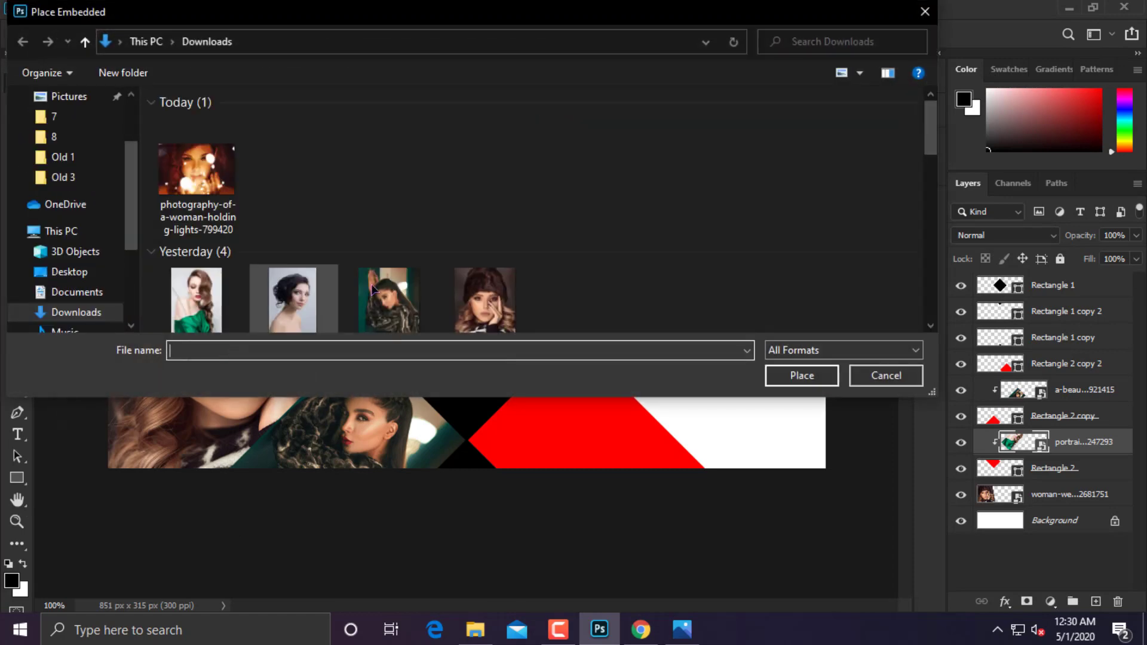
double_click(282, 288)
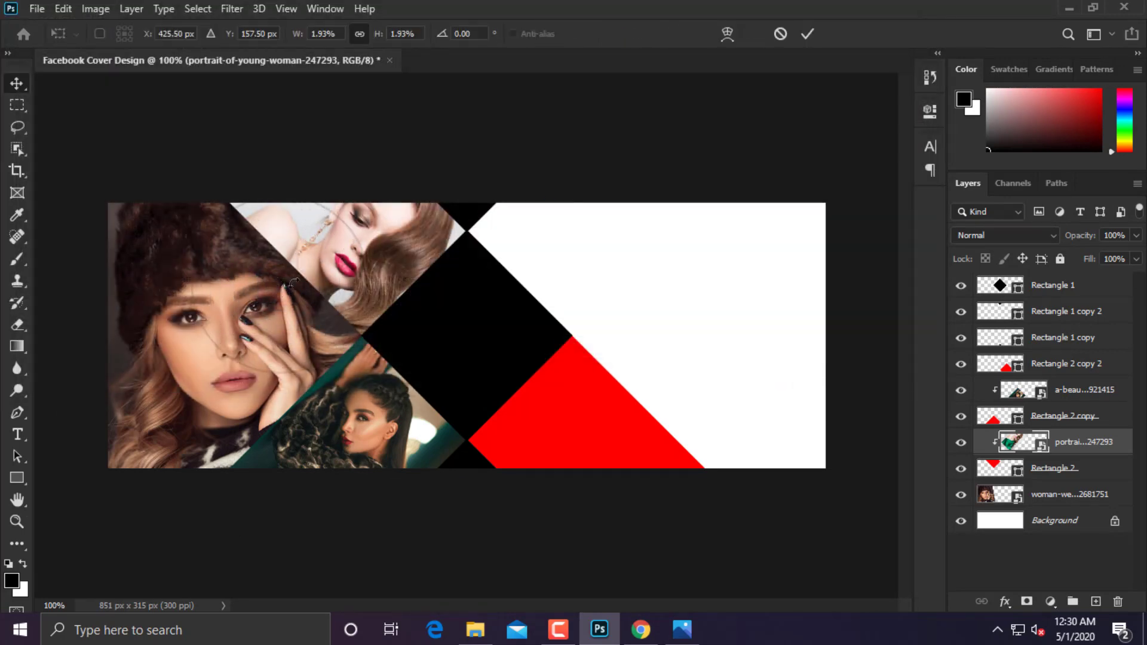
key("Return")
left_click_drag(1054, 446, 1060, 358)
left_click_drag(499, 447, 615, 446)
right_click(1070, 365)
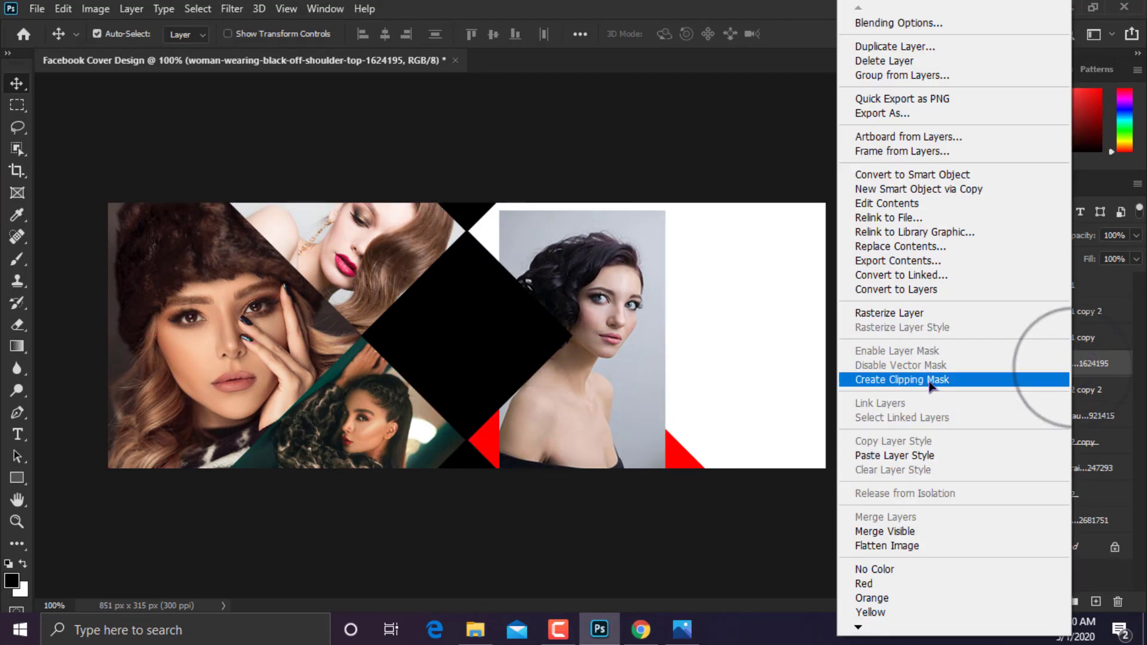
left_click(926, 379)
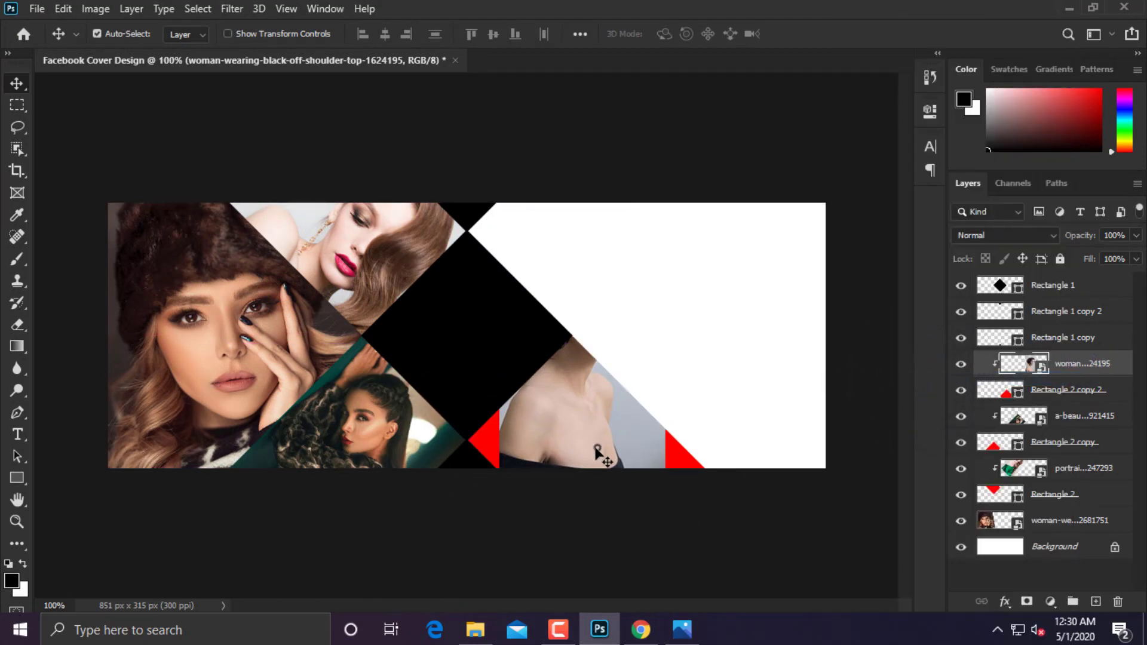
Move the photo down and enlarge it so her eyes show in the band.
left_click_drag(597, 449, 596, 547)
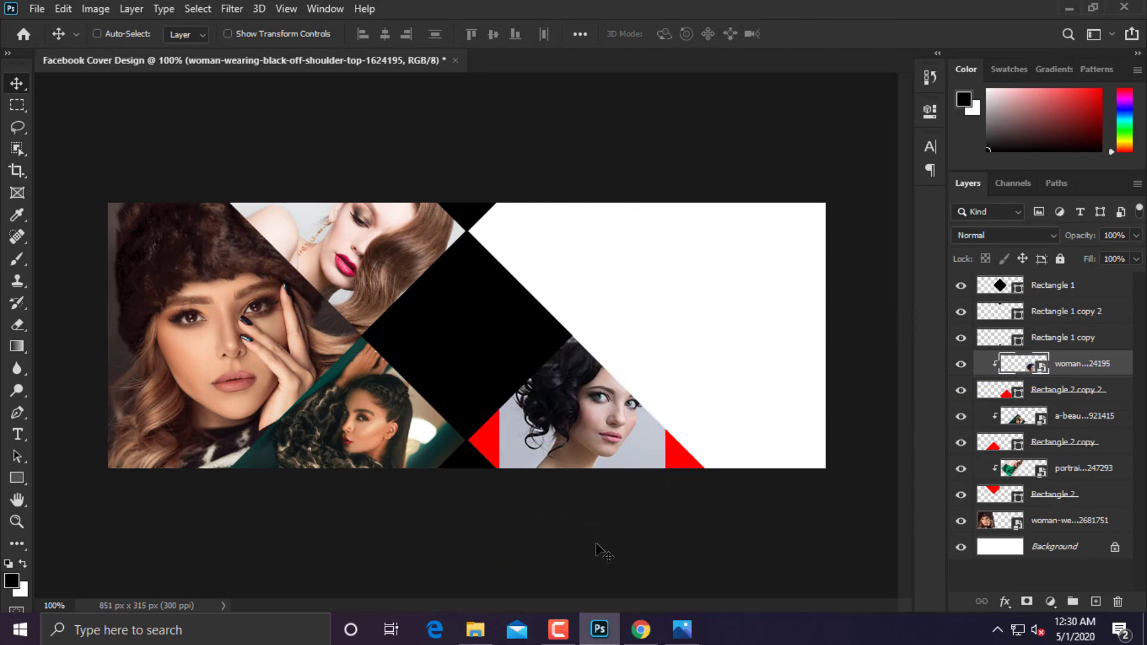
key("ctrl+t")
left_click_drag(672, 307, 695, 187)
left_click_drag(629, 375, 635, 433)
key("ctrl+minus")
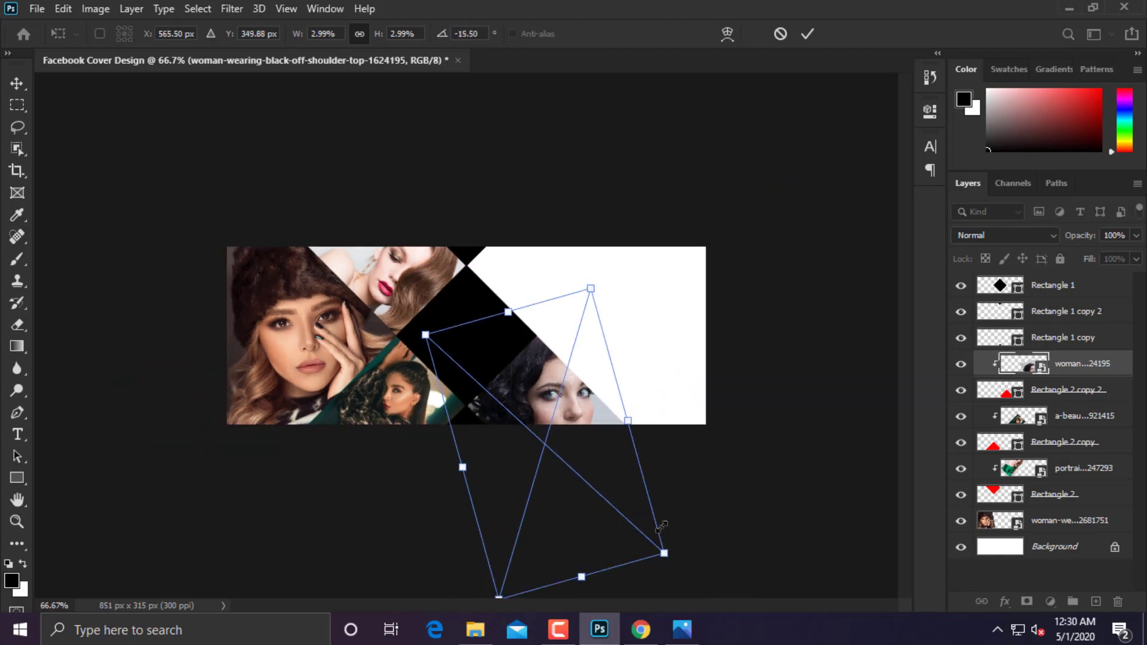
Rotate the photo to -45.5°, shrink it and centre her face, then return to 100% view.
left_click_drag(706, 514, 714, 442)
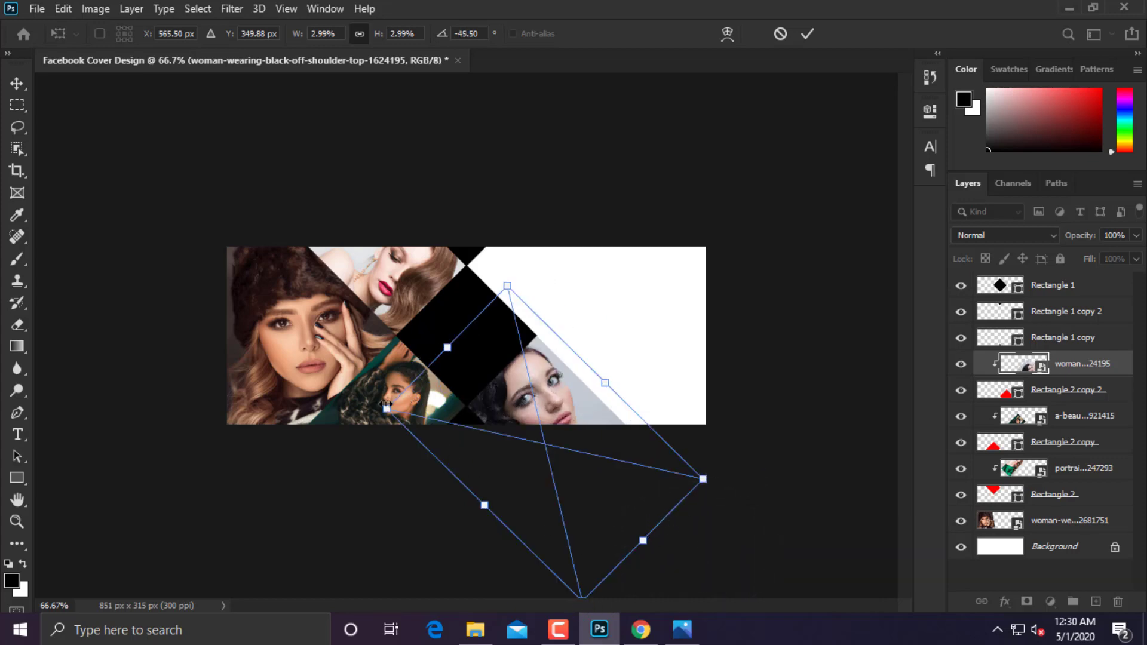
left_click_drag(426, 416, 487, 414)
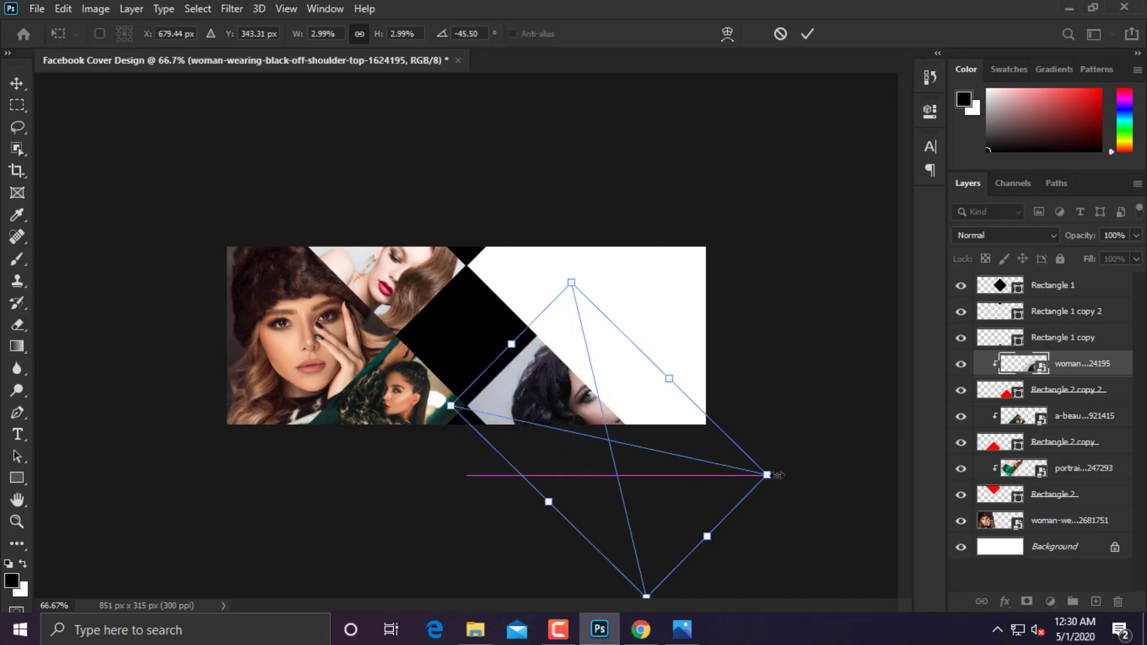
left_click_drag(767, 475, 684, 449)
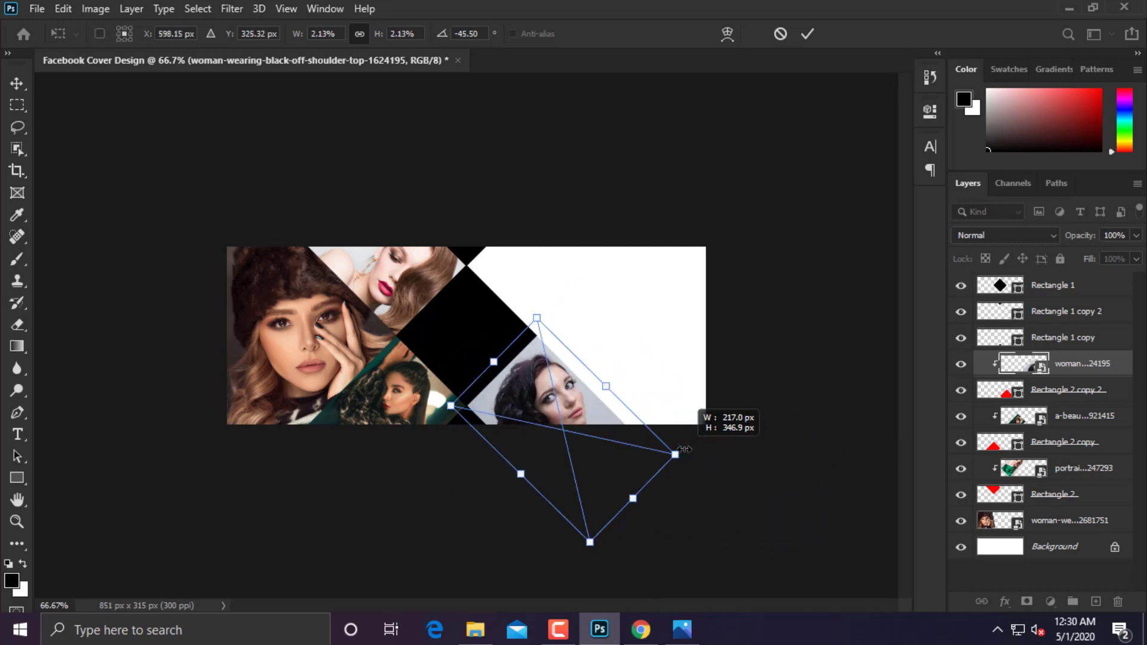
left_click_drag(615, 475, 597, 455)
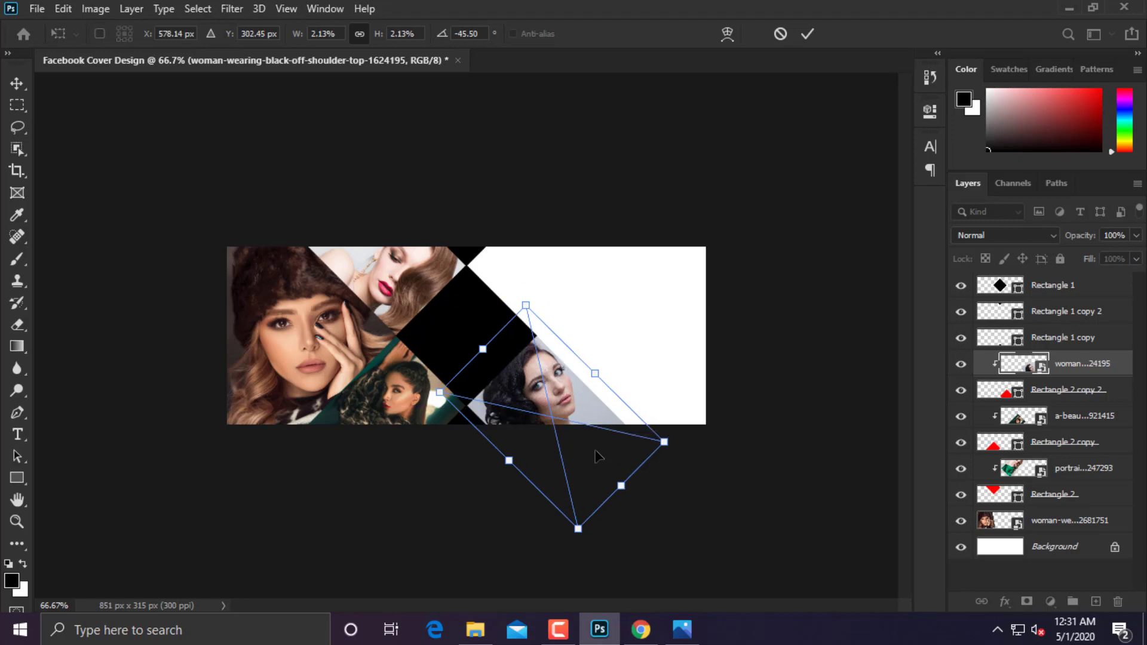
key("Return")
key("ctrl+plus")
key("ctrl+plus")
key("ctrl+plus")
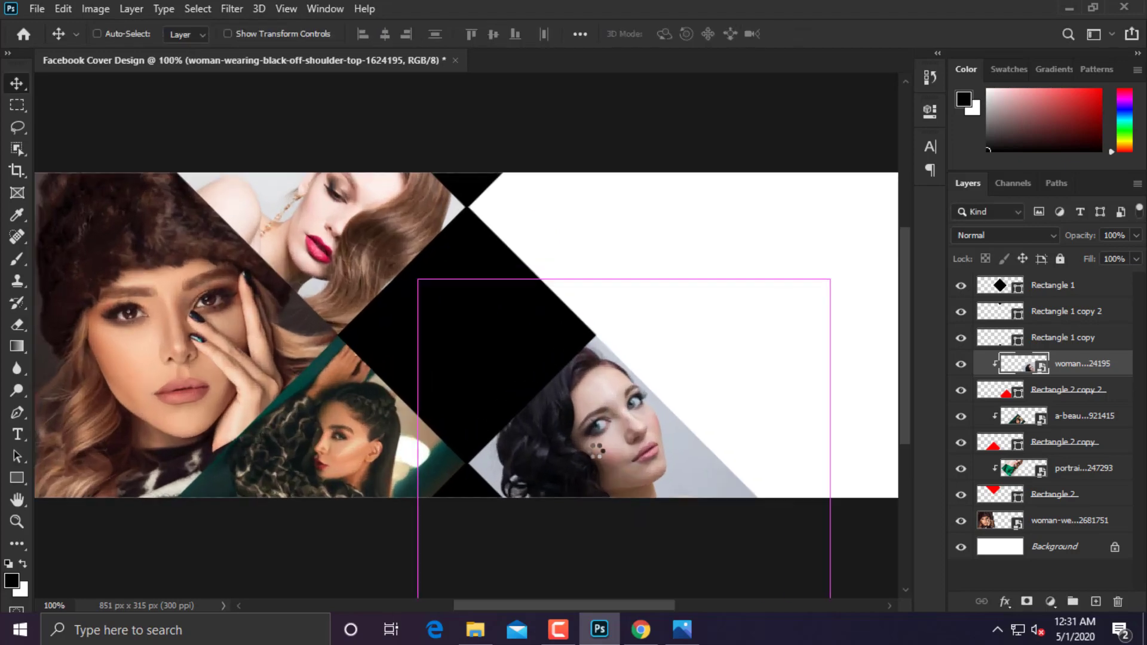
key("ctrl+minus")
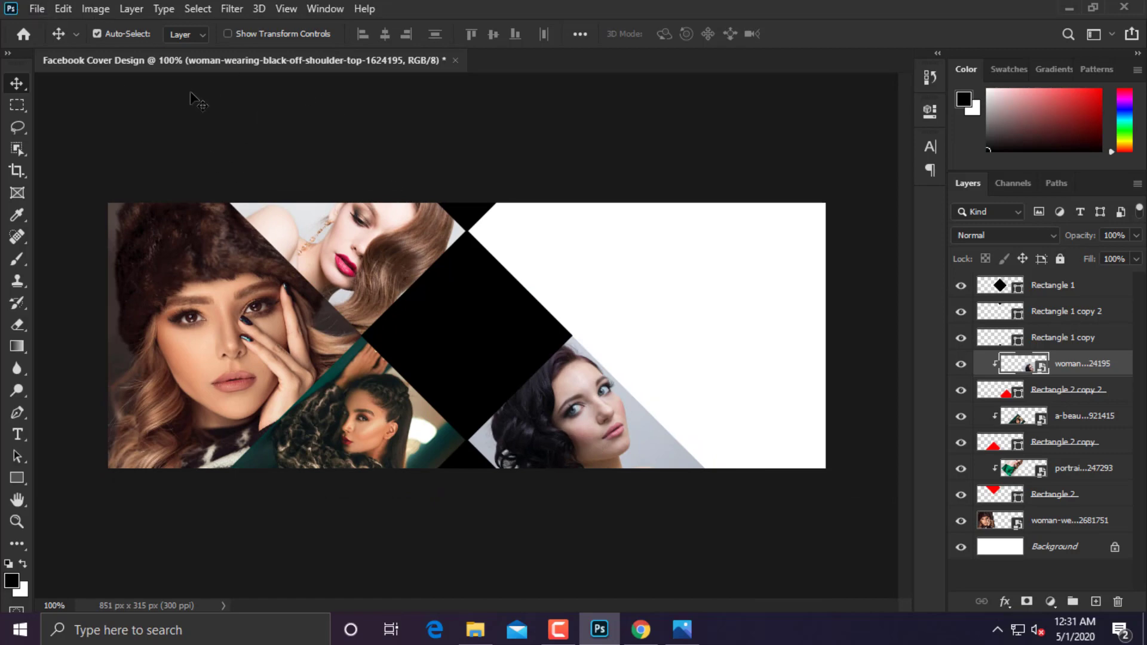
left_click(46, 17)
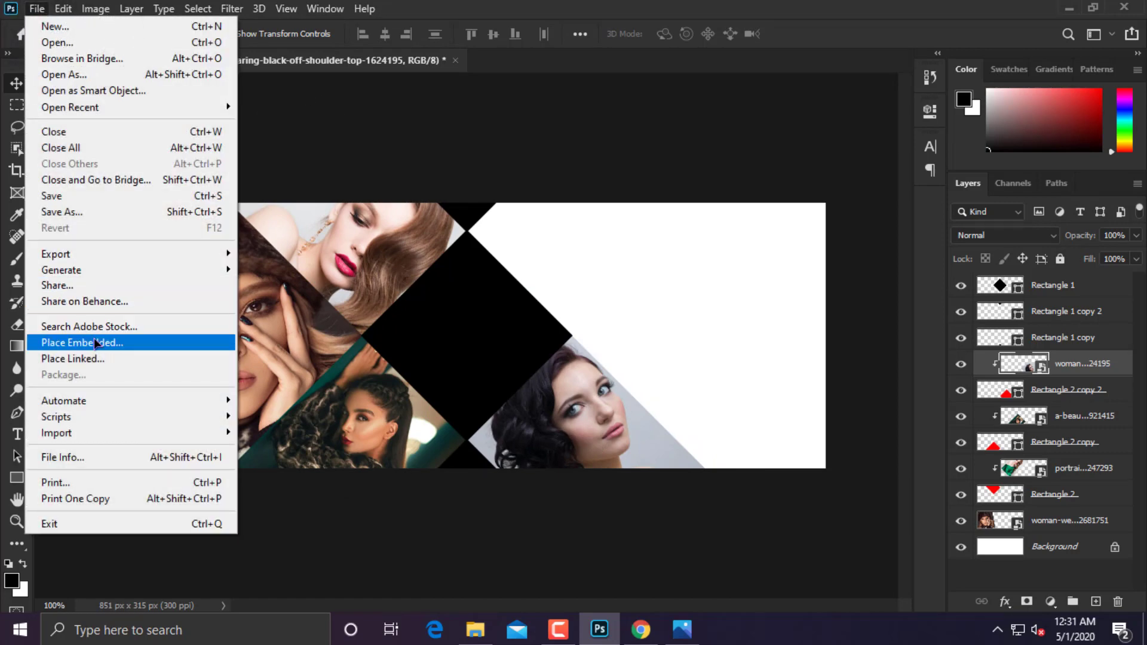
Place the woman-holding-lights photo just above Background and position it across the banner's right side.
left_click(92, 336)
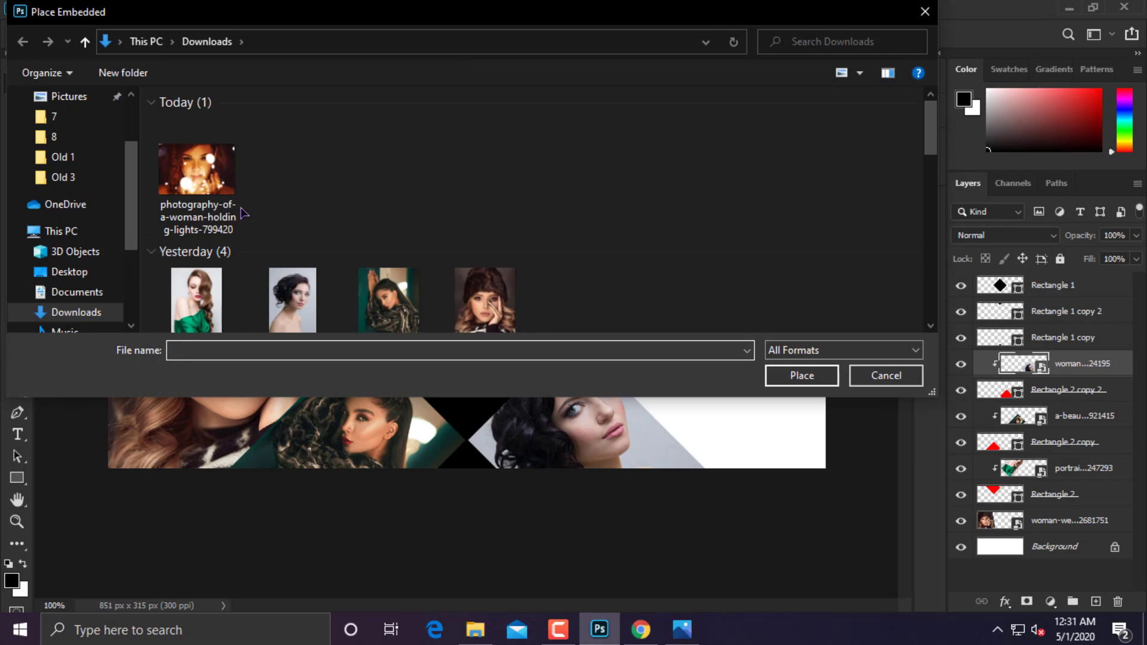
double_click(213, 187)
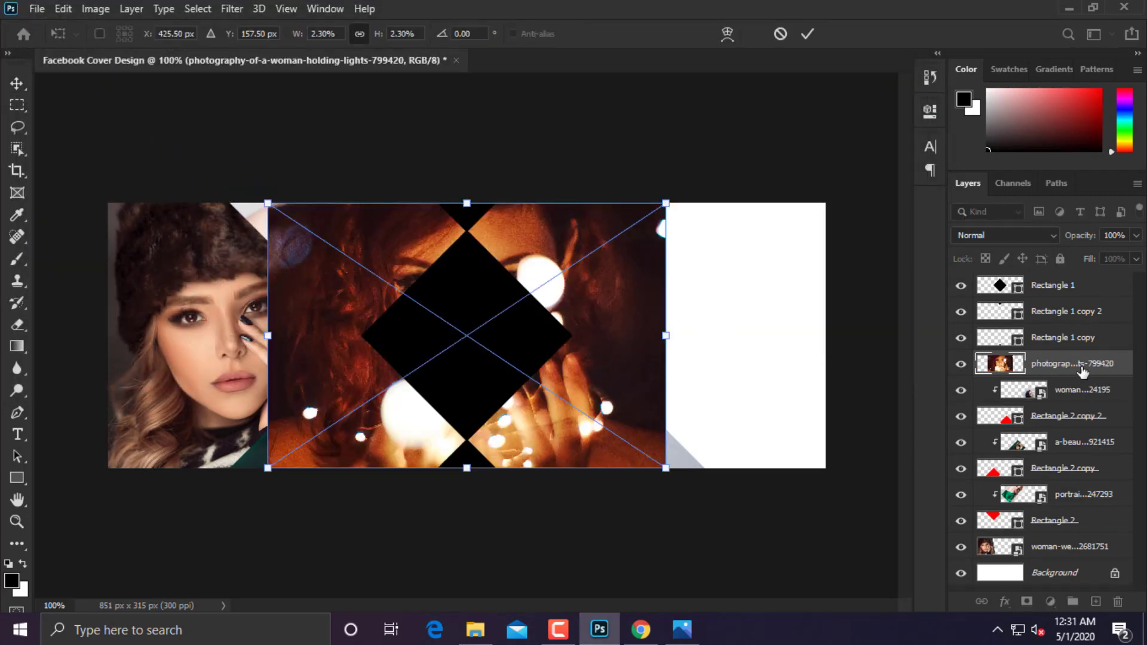
left_click(1083, 372)
left_click_drag(1065, 566, 1064, 562)
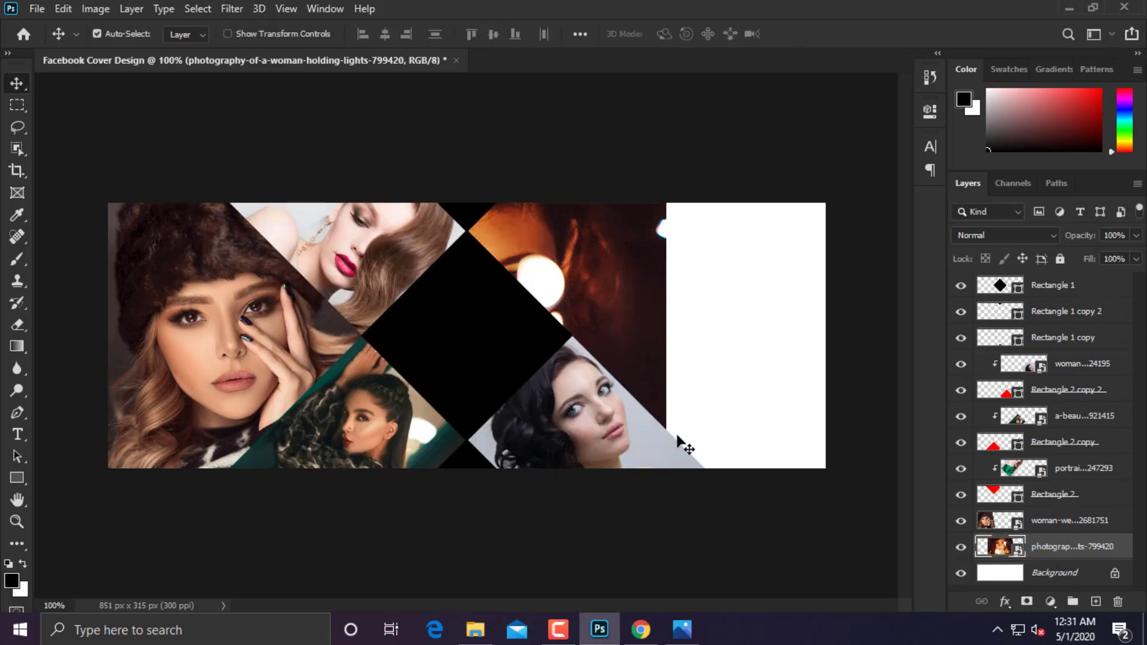
left_click_drag(693, 323, 839, 317)
key("ctrl")
key("ctrl+t")
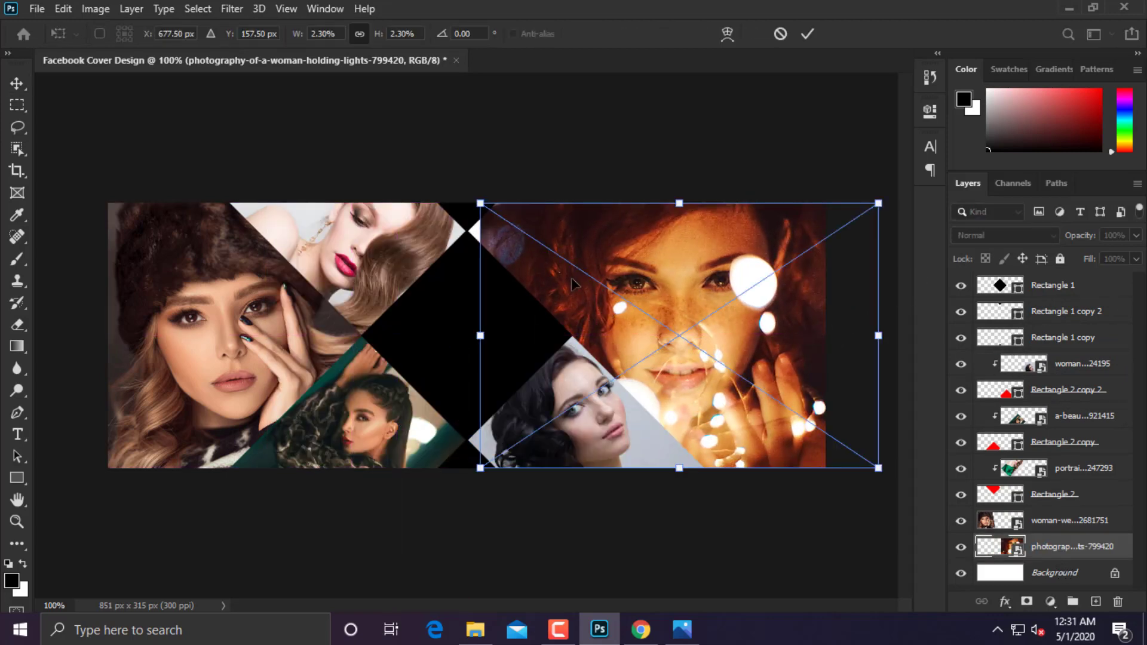
left_click_drag(606, 260, 584, 265)
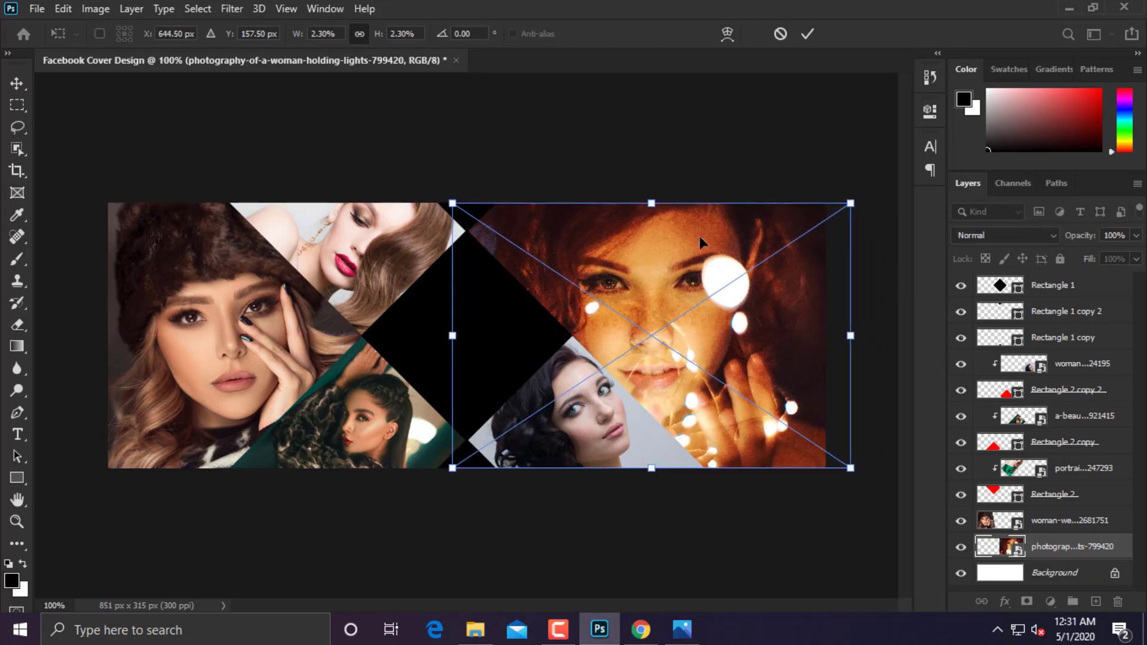
key("Right")
key("Right")
key("Right")
key("Right")
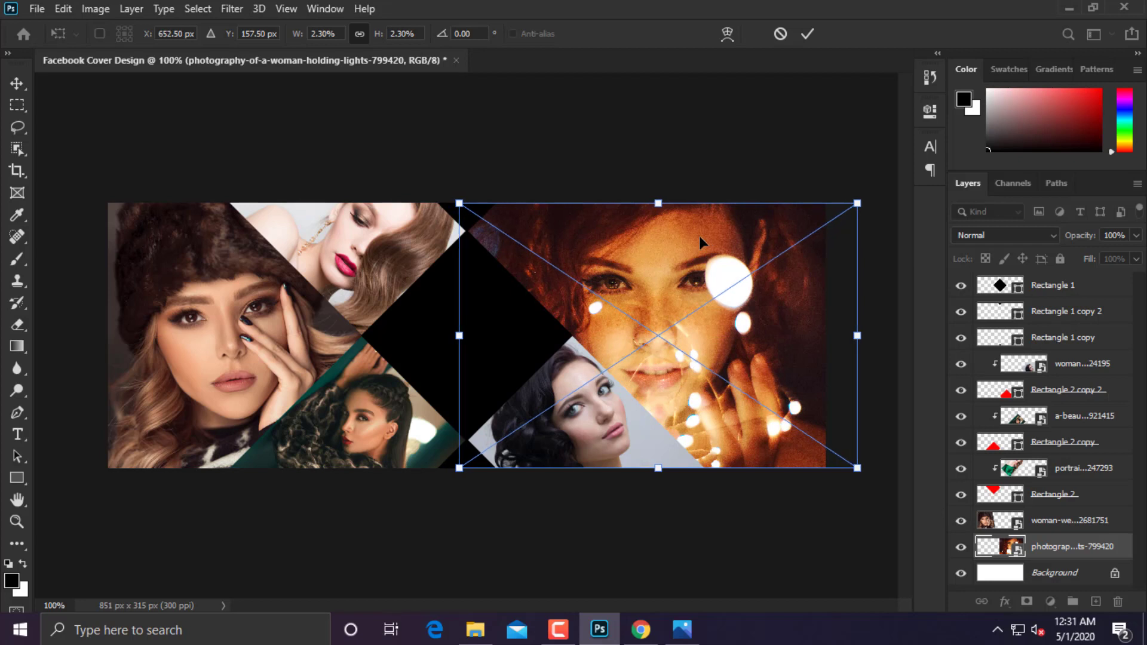
key("Return")
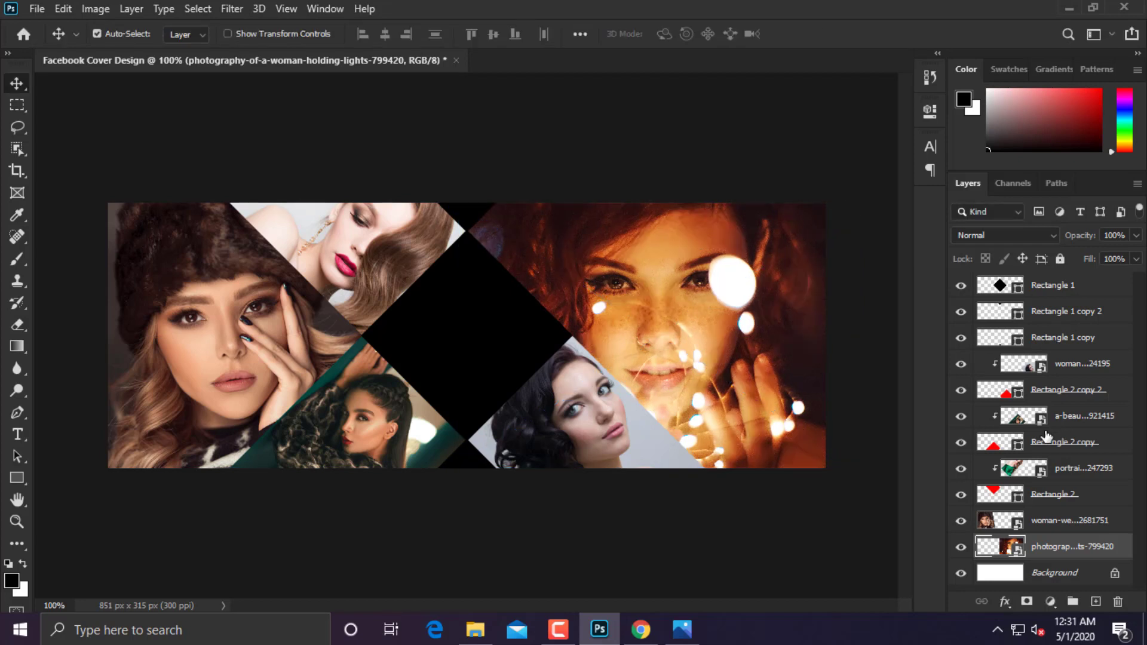
Enable a Gradient Overlay in Rectangle 1's Blending Options.
right_click(1066, 289)
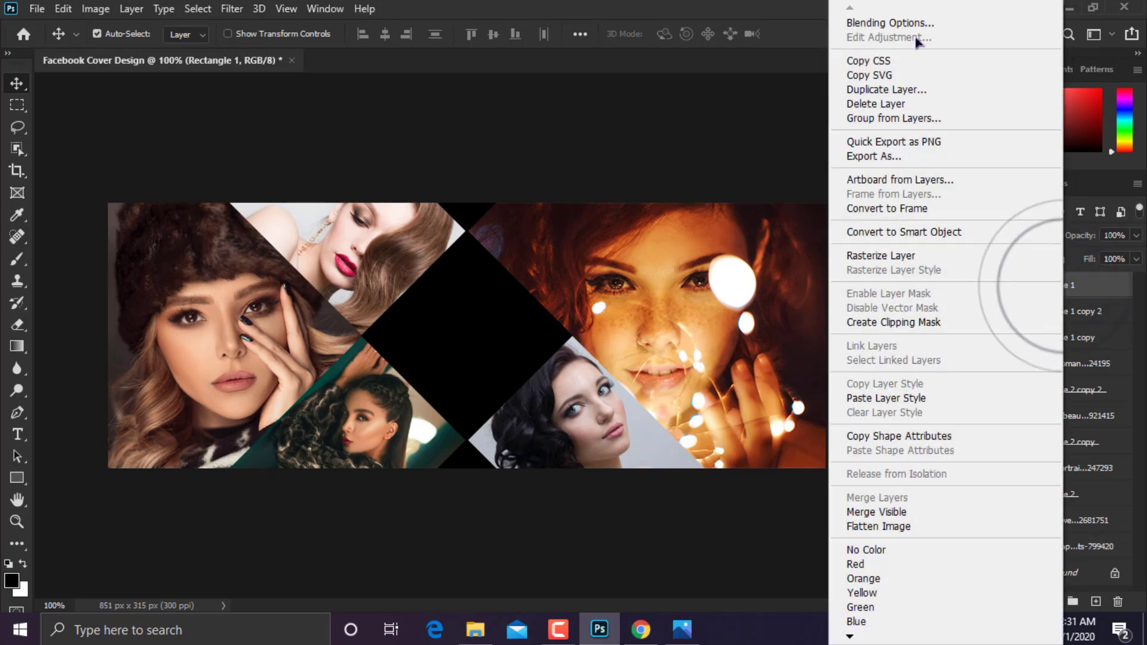
left_click(912, 25)
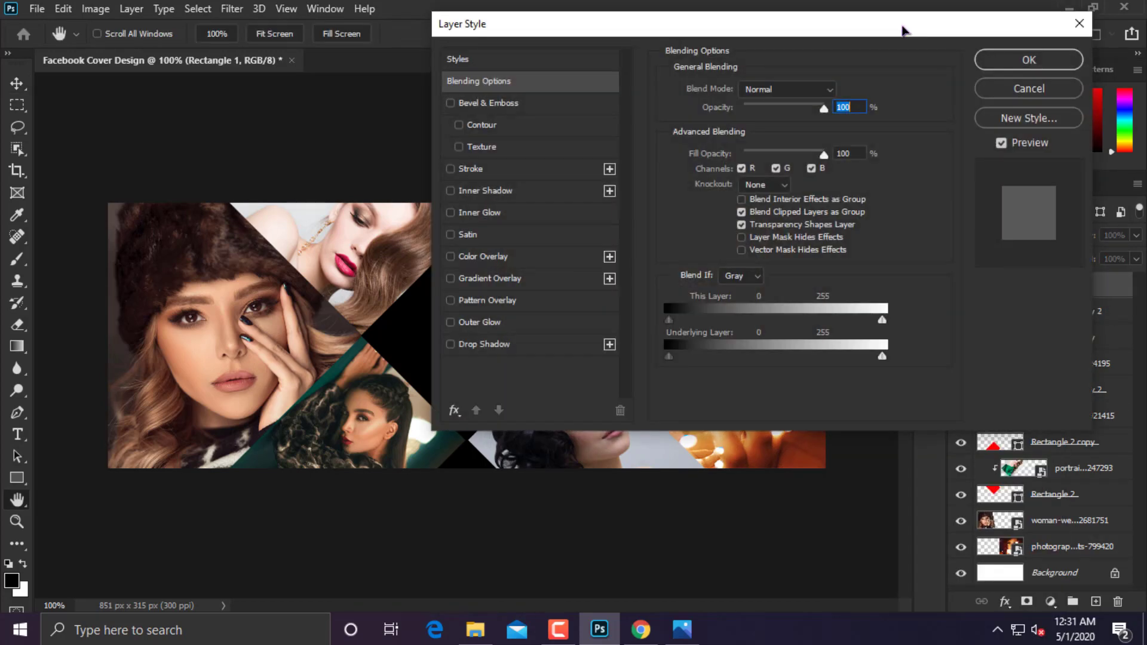
left_click(485, 279)
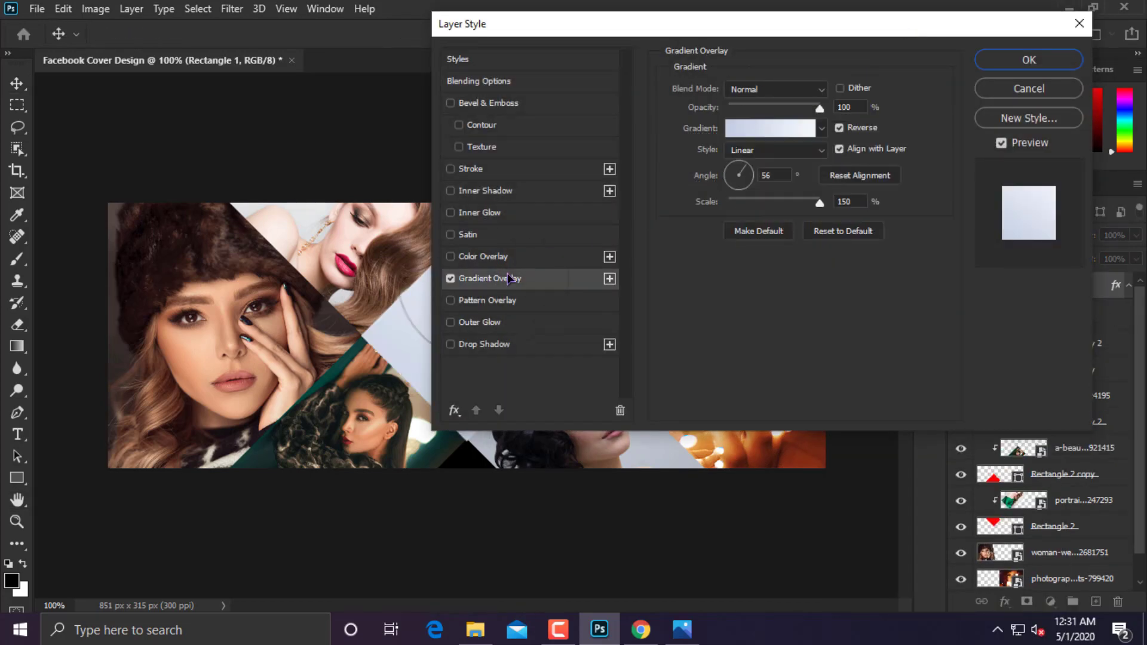
Choose the Grays > Gray_12 gradient and apply the overlay to the diamond.
left_click(765, 126)
scroll(794, 141, "down", 3)
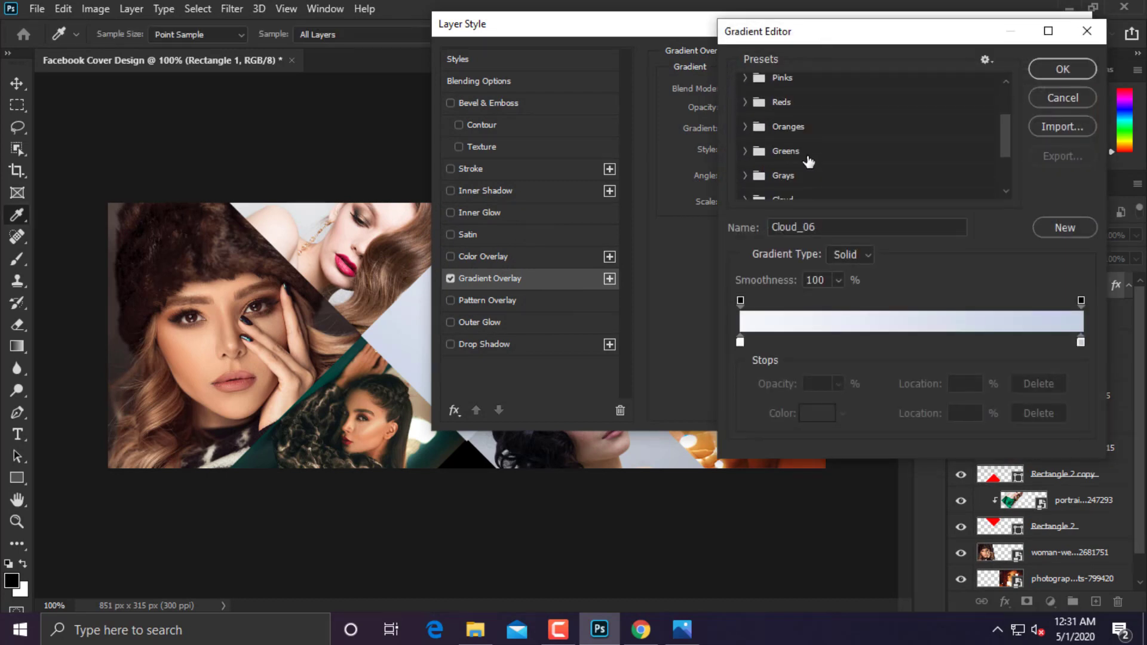
left_click(759, 177)
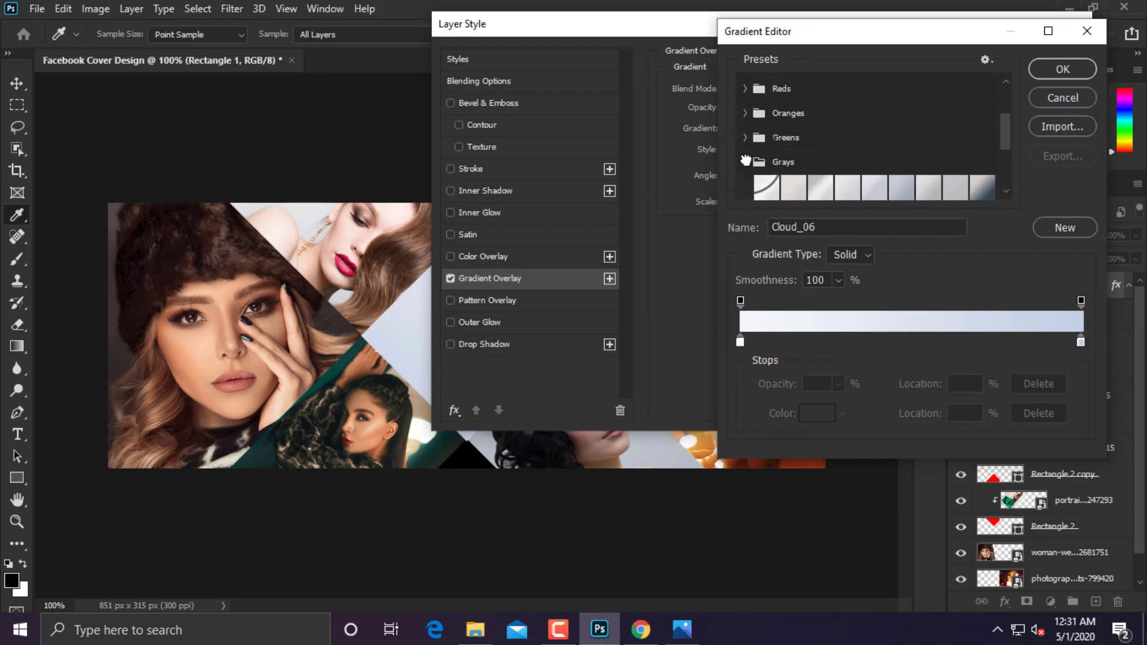
scroll(896, 164, "down", 2)
scroll(887, 172, "down", 1)
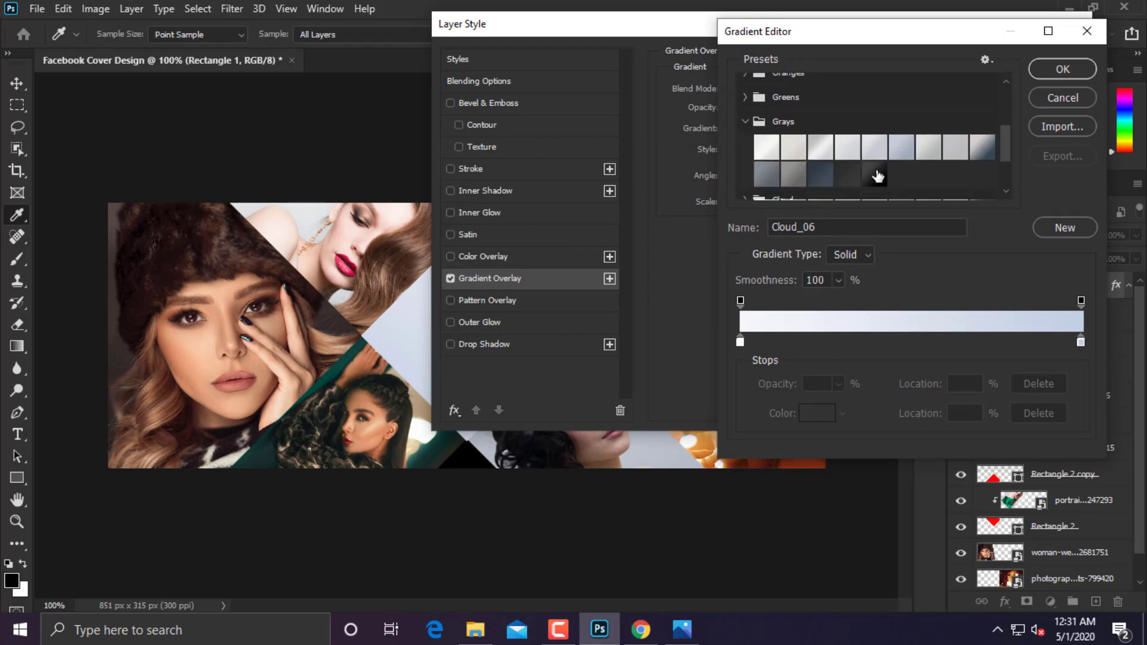
left_click(823, 177)
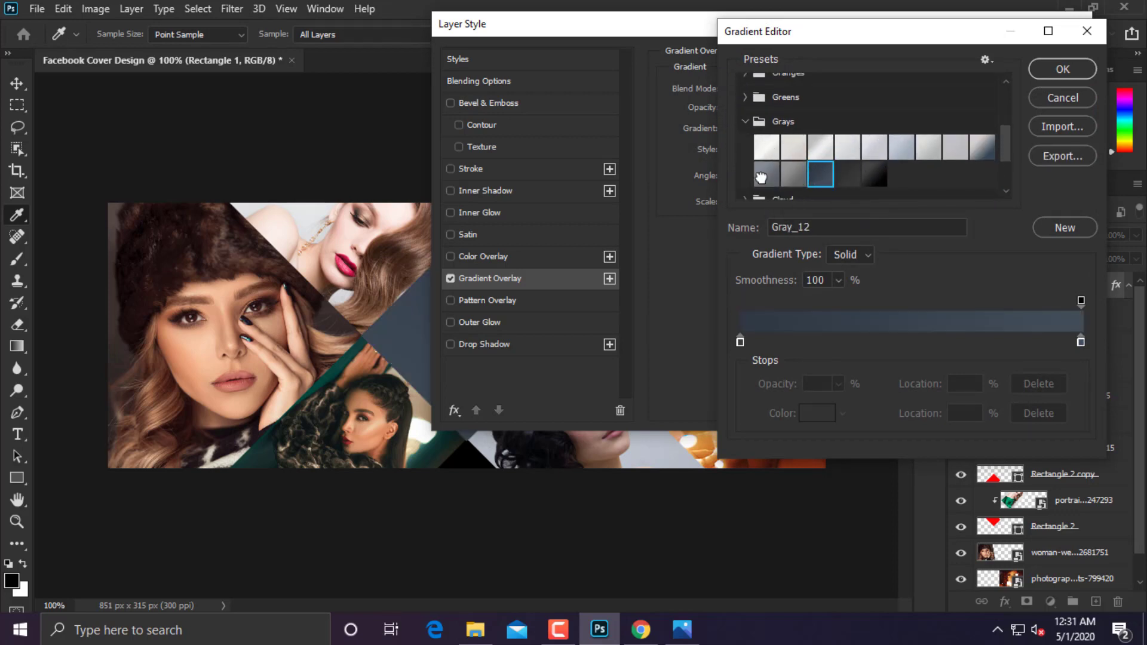
left_click(761, 178)
left_click(819, 178)
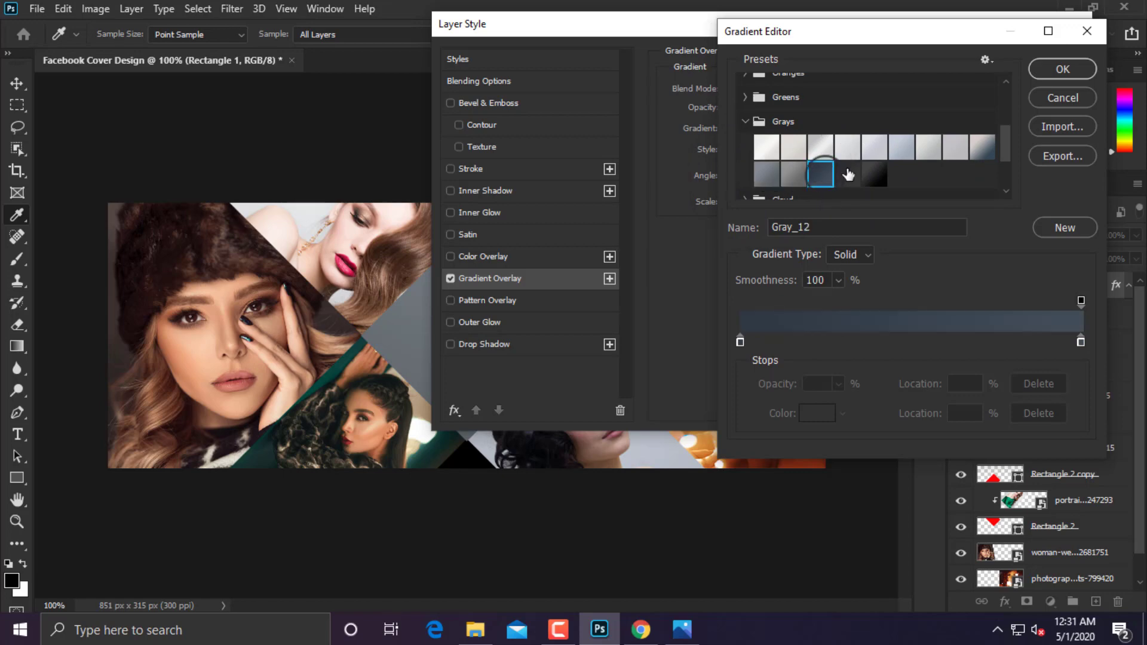
left_click(1064, 68)
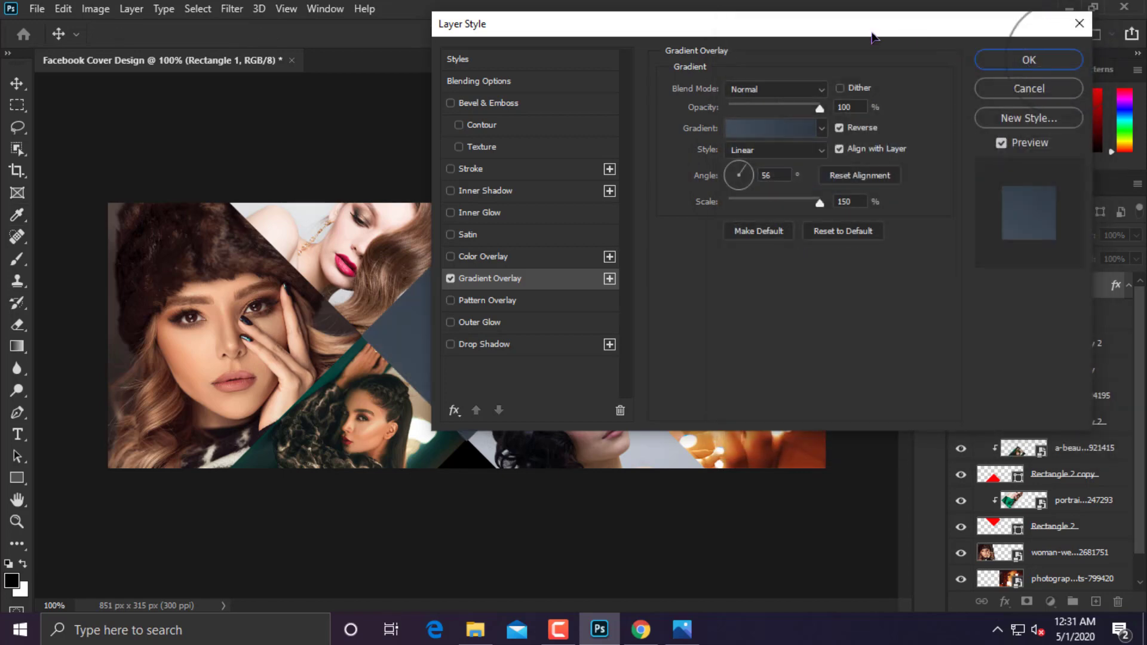
left_click_drag(869, 34, 788, 196)
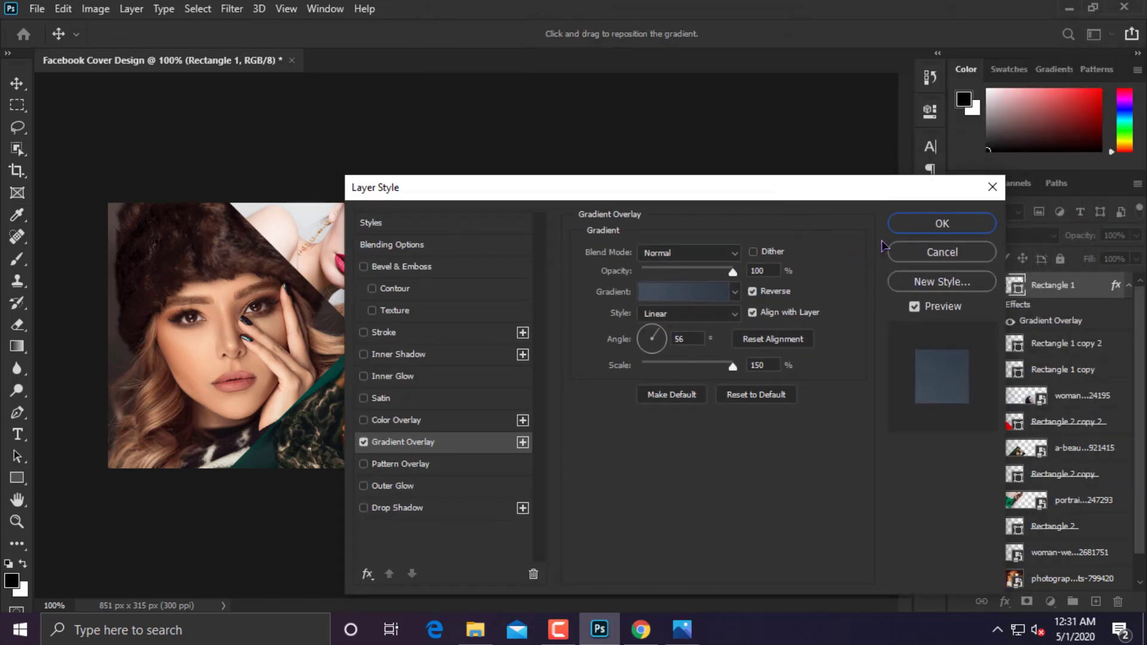
left_click(945, 221)
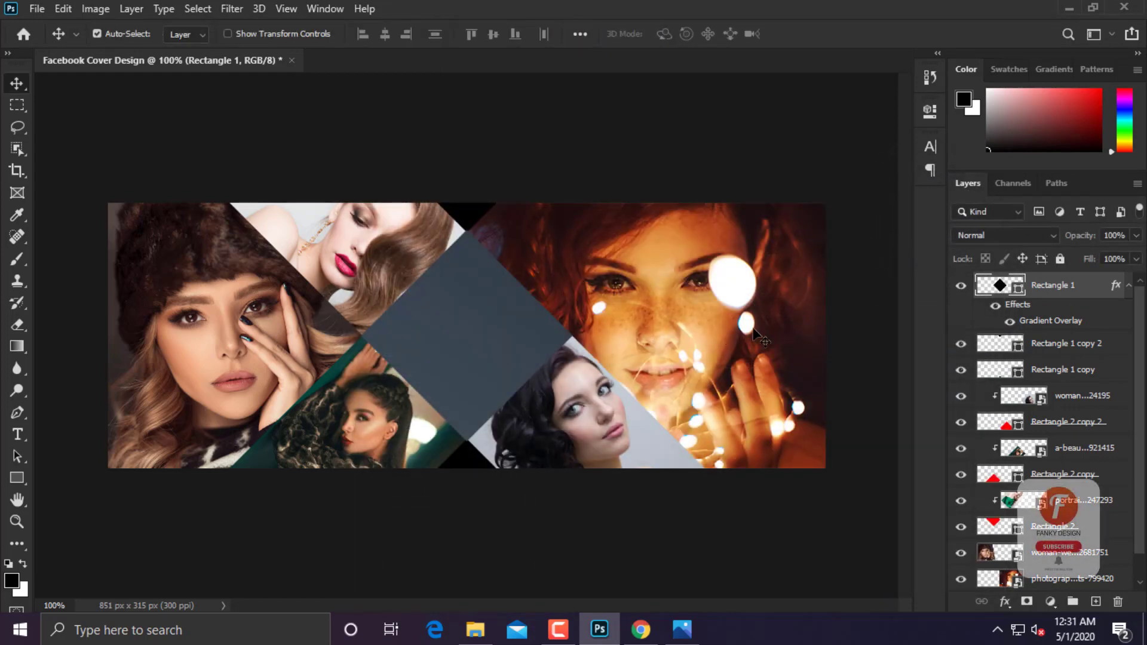
Copy Rectangle 1's gradient style and paste it onto Rectangle 1 copy 2 and Rectangle 1 copy.
right_click(1058, 287)
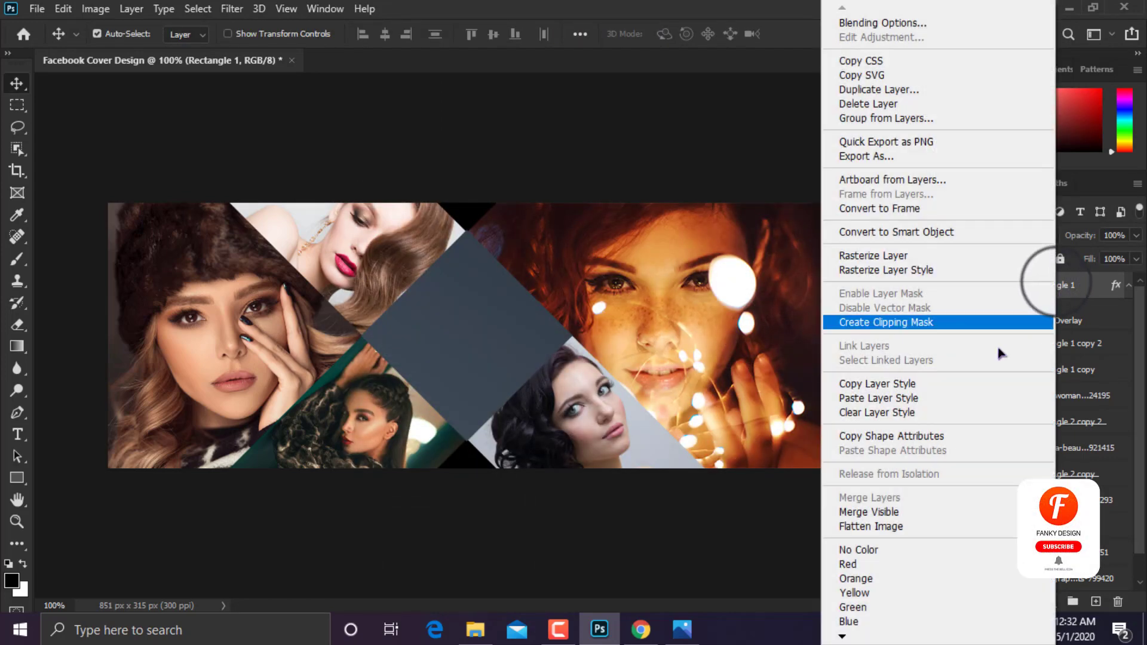
left_click(882, 384)
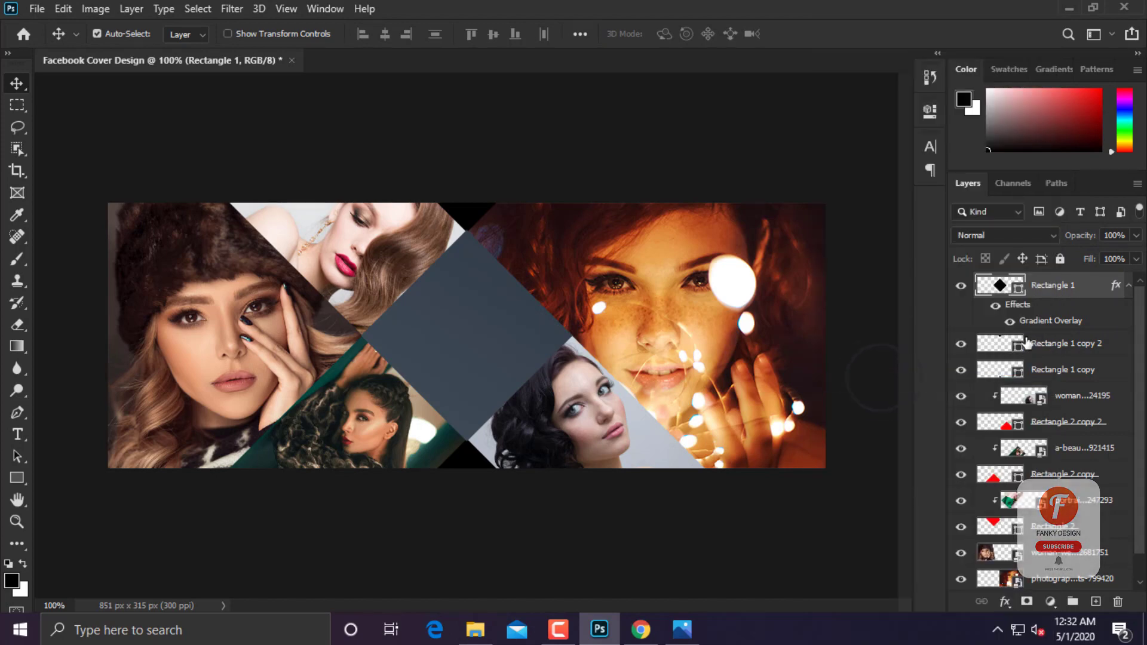
right_click(1078, 344)
left_click(890, 398)
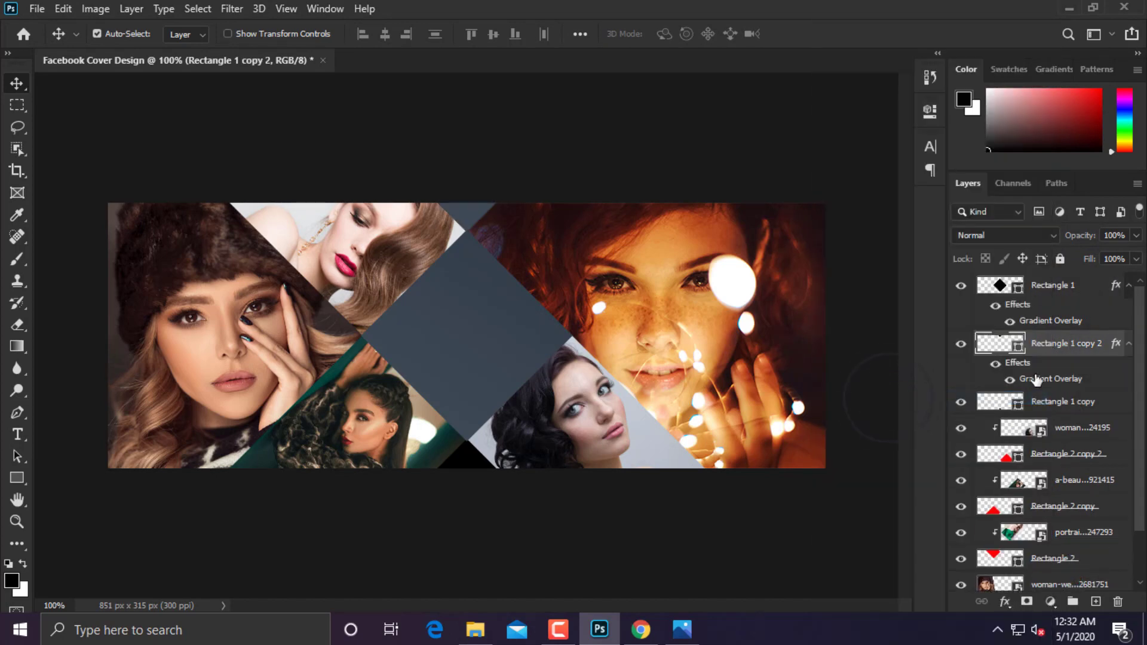
right_click(1052, 406)
left_click(890, 398)
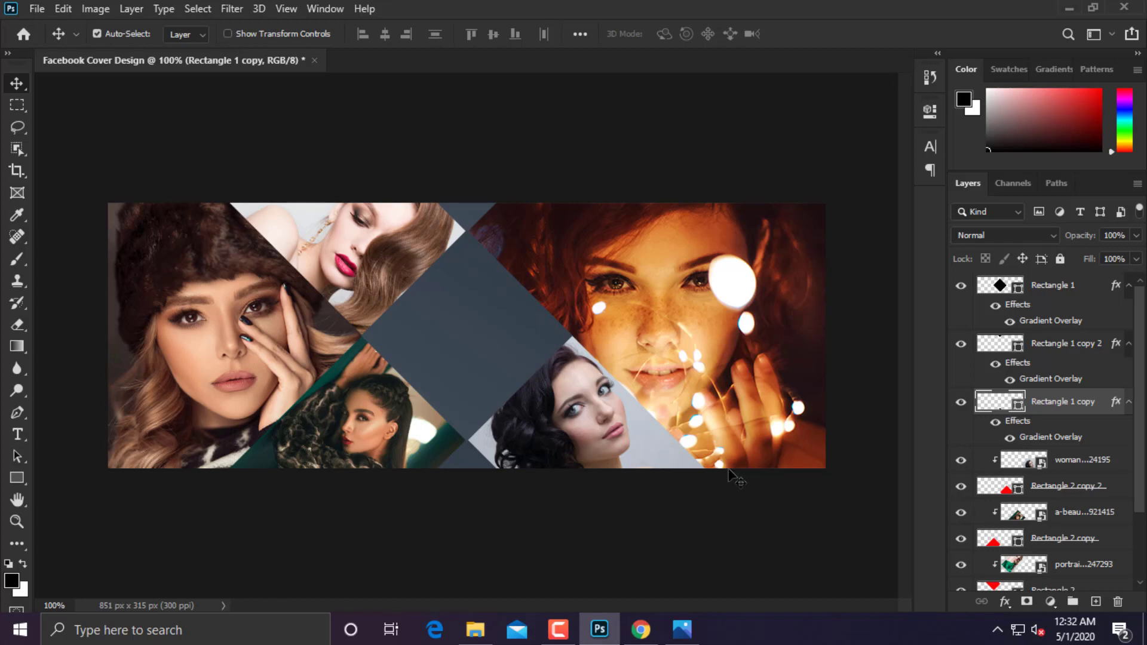
Duplicate the diamond, hide the copy's gradient effect and fill it white (#fefefe).
left_click(1052, 293)
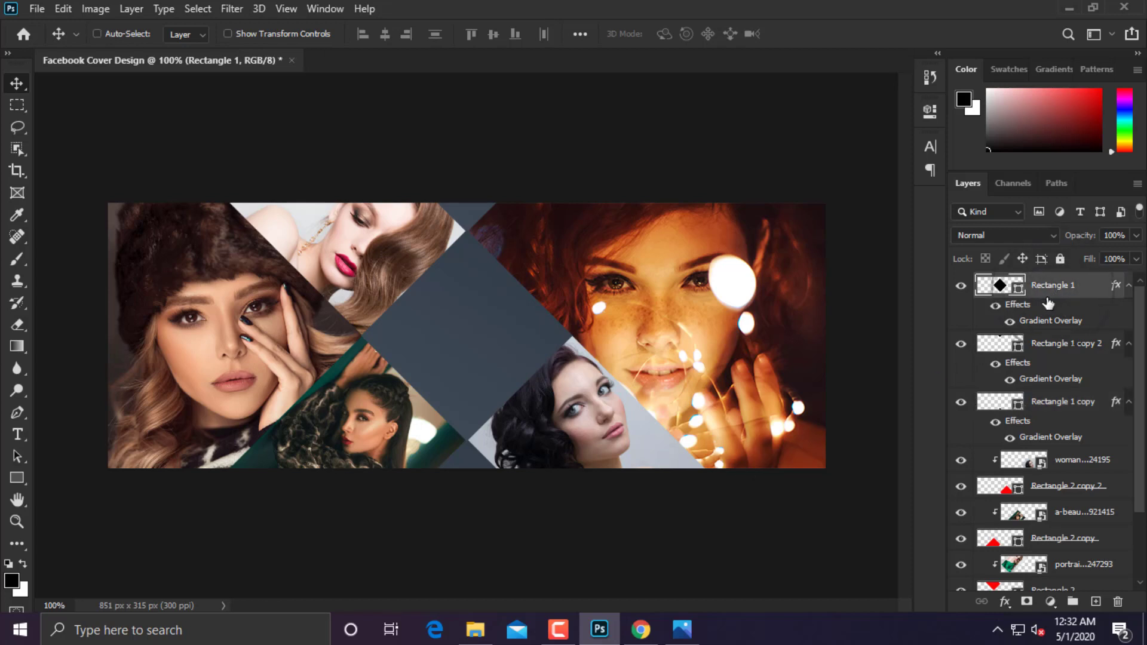
key("ctrl+j")
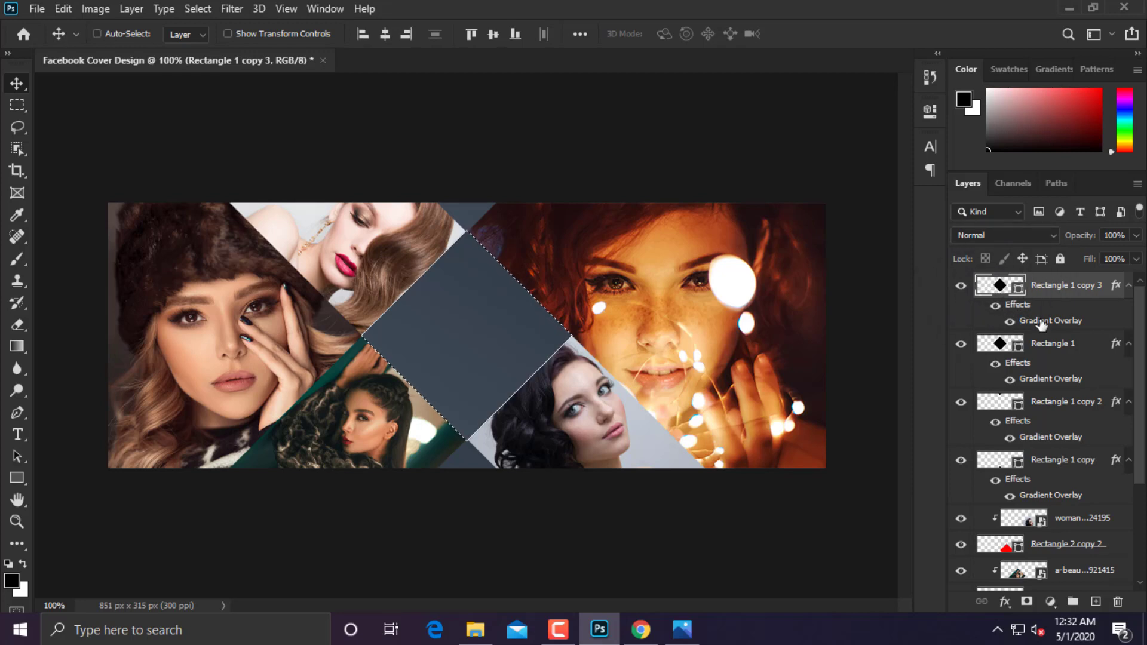
left_click(995, 308)
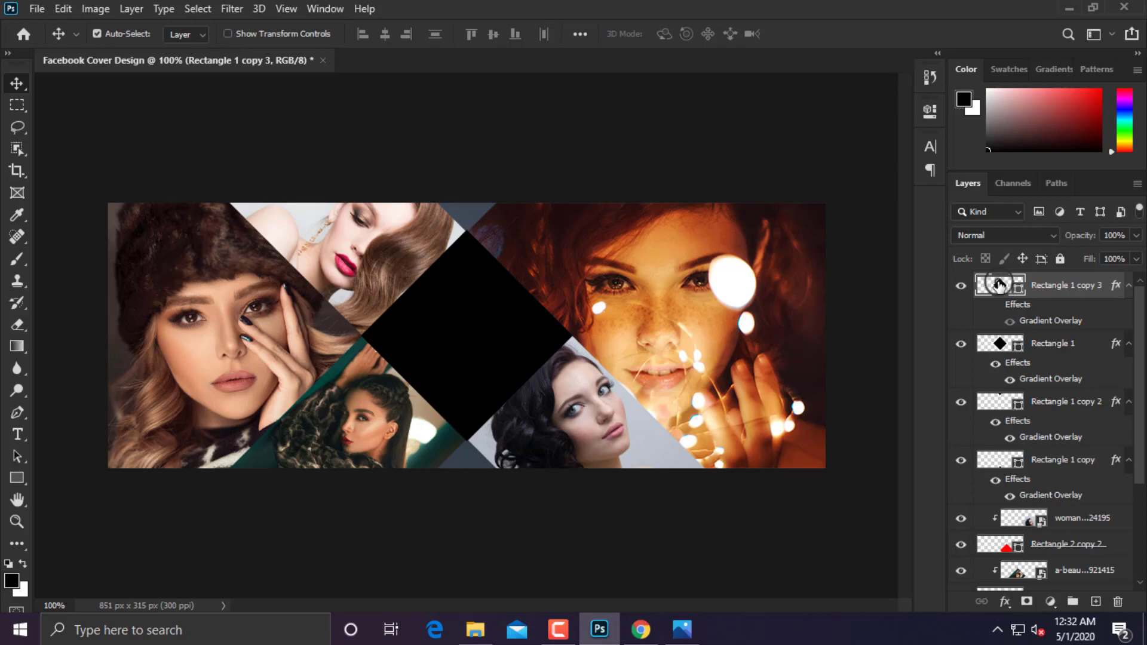
double_click(999, 285)
left_click_drag(796, 295, 688, 241)
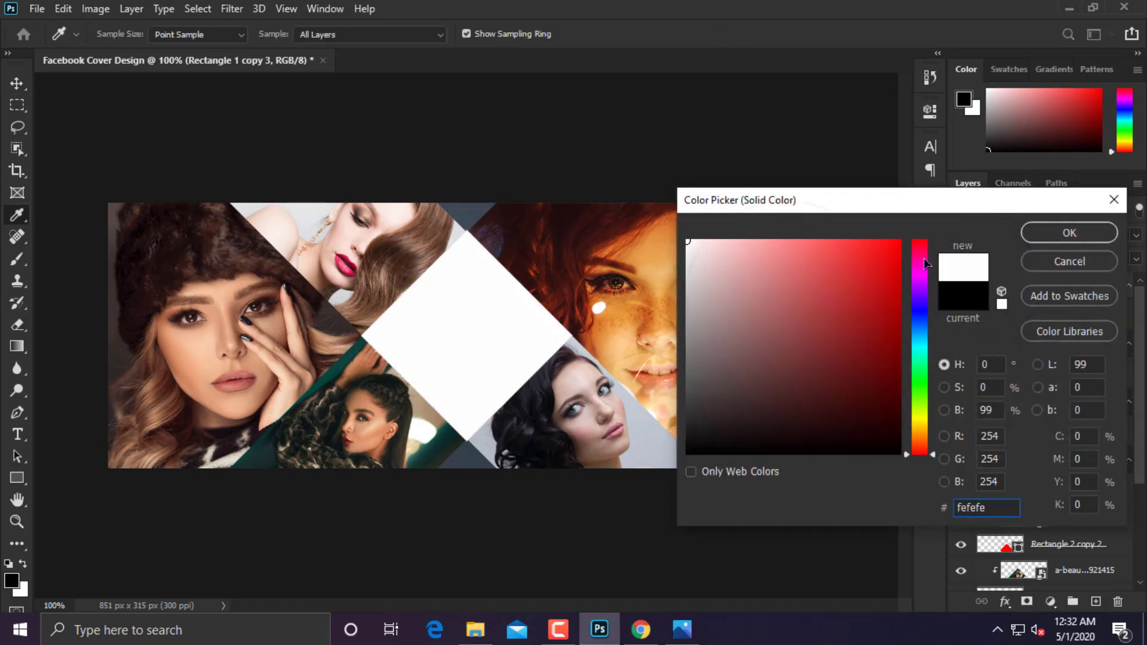
left_click(1067, 233)
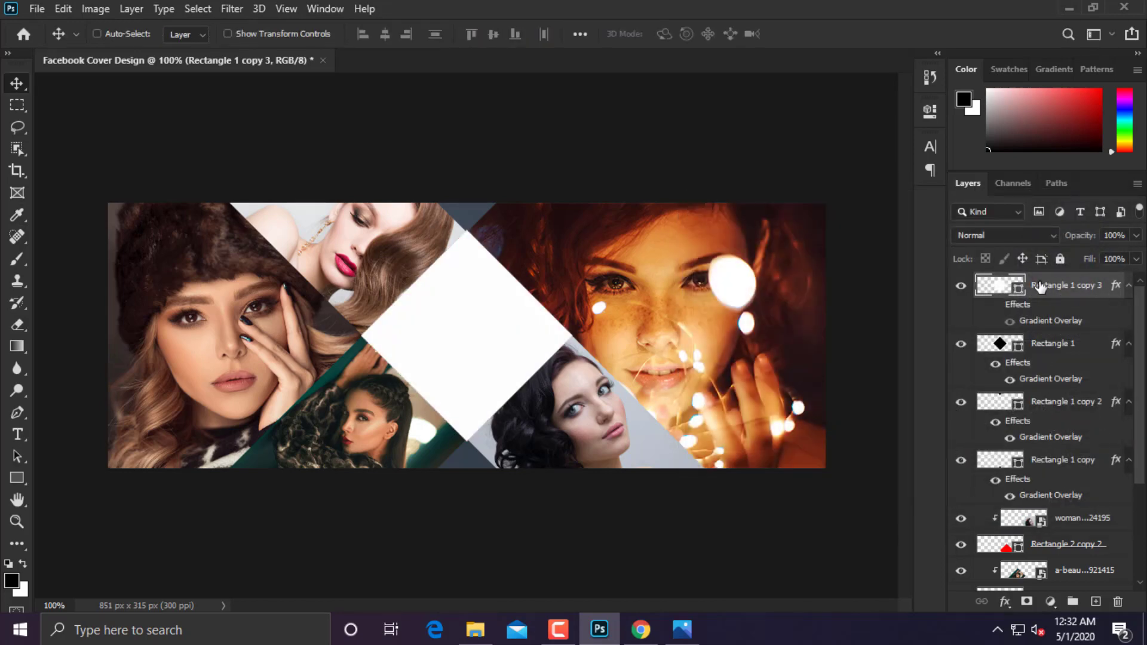
key("ctrl+y")
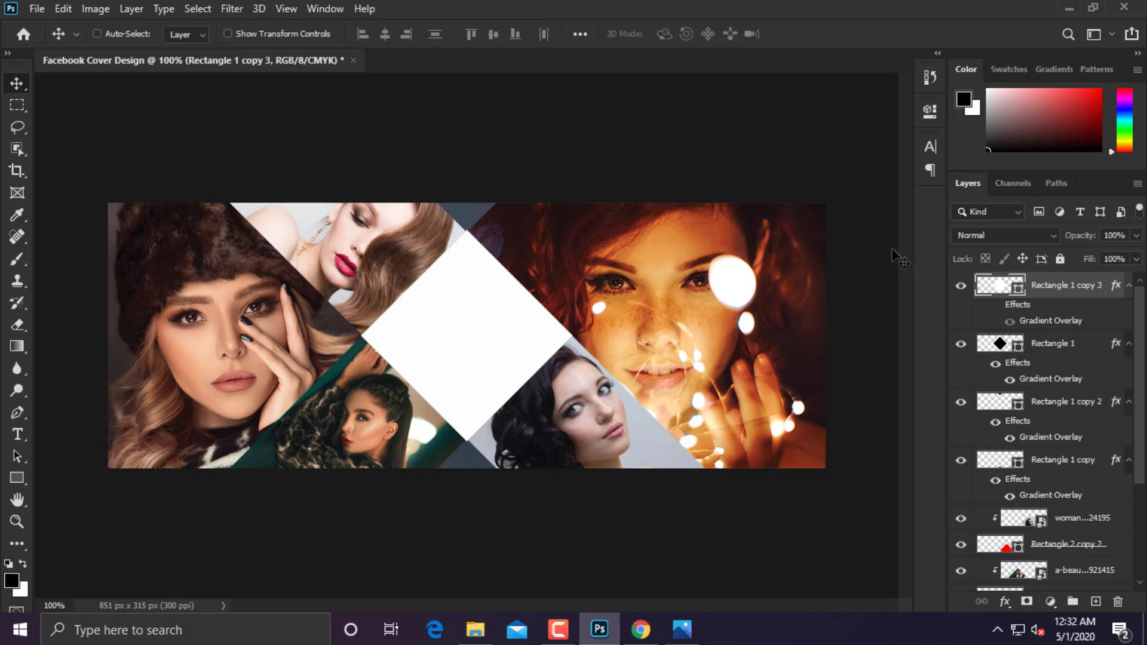
Enlarge the white diamond copy to about 113% (284 × 284 px).
key("ctrl+t")
left_click_drag(571, 227, 586, 214)
key("Return")
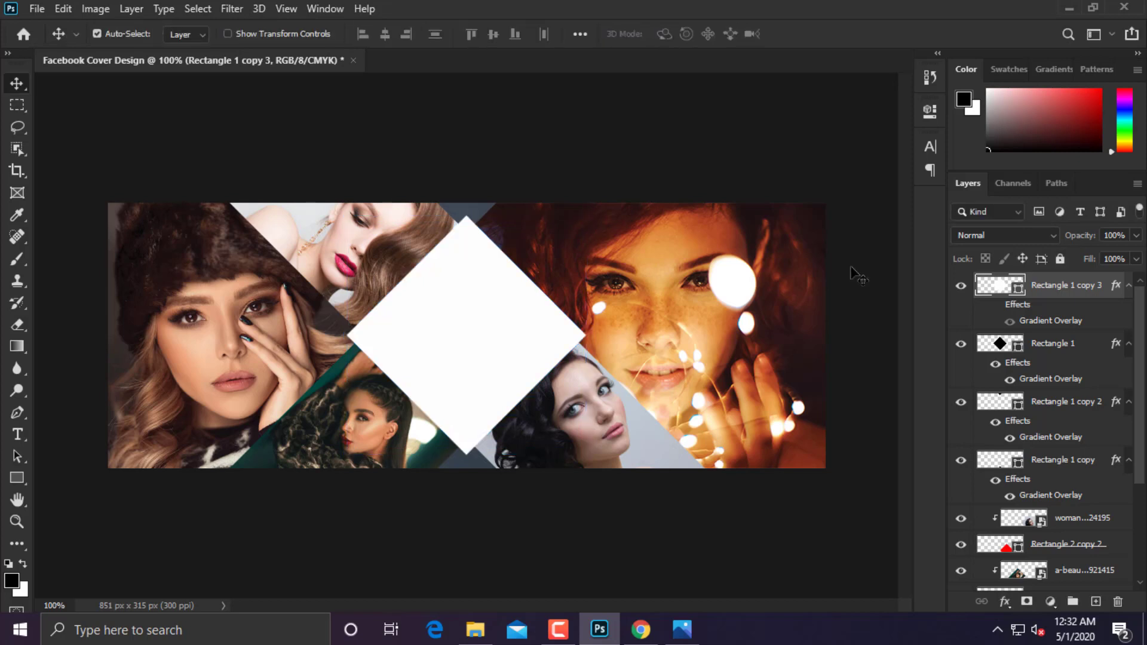
Rasterize the white diamond, delete its centre to leave a frame, and set opacity to about 50%.
left_click(1008, 346, "ctrl")
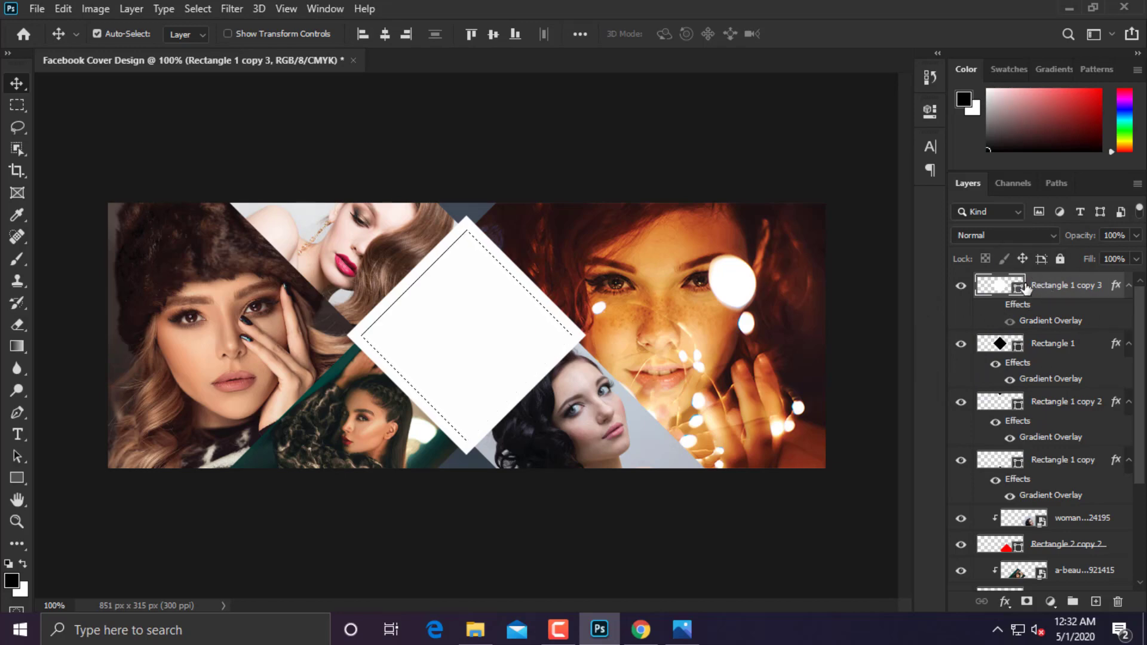
right_click(1027, 288)
left_click(881, 256)
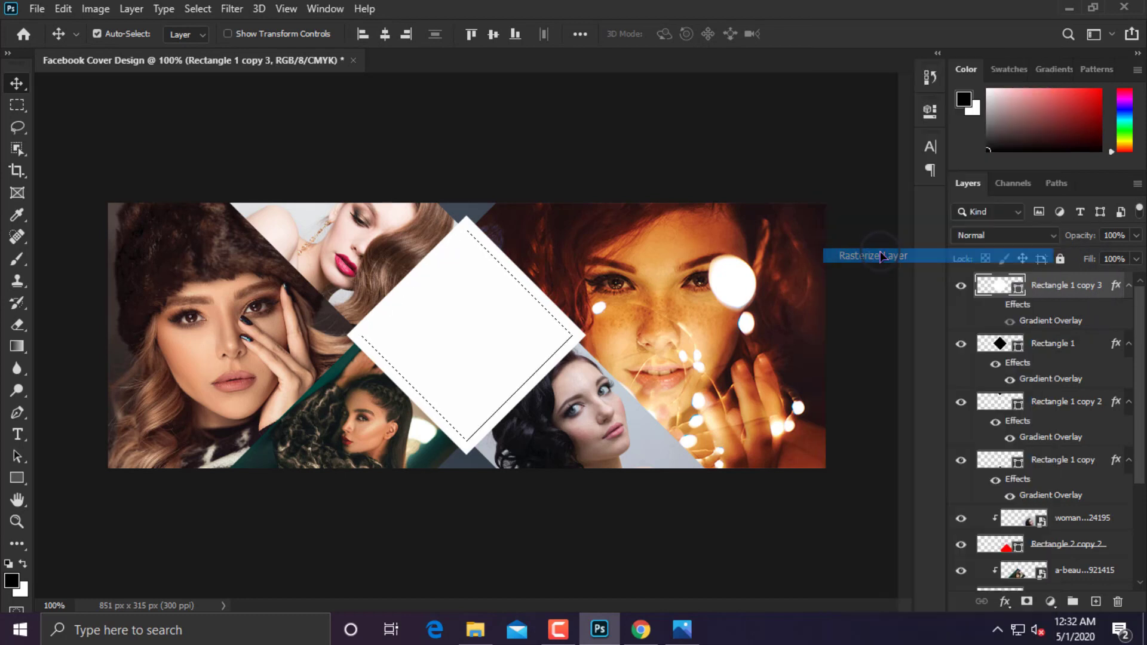
key("Delete")
key("ctrl+d")
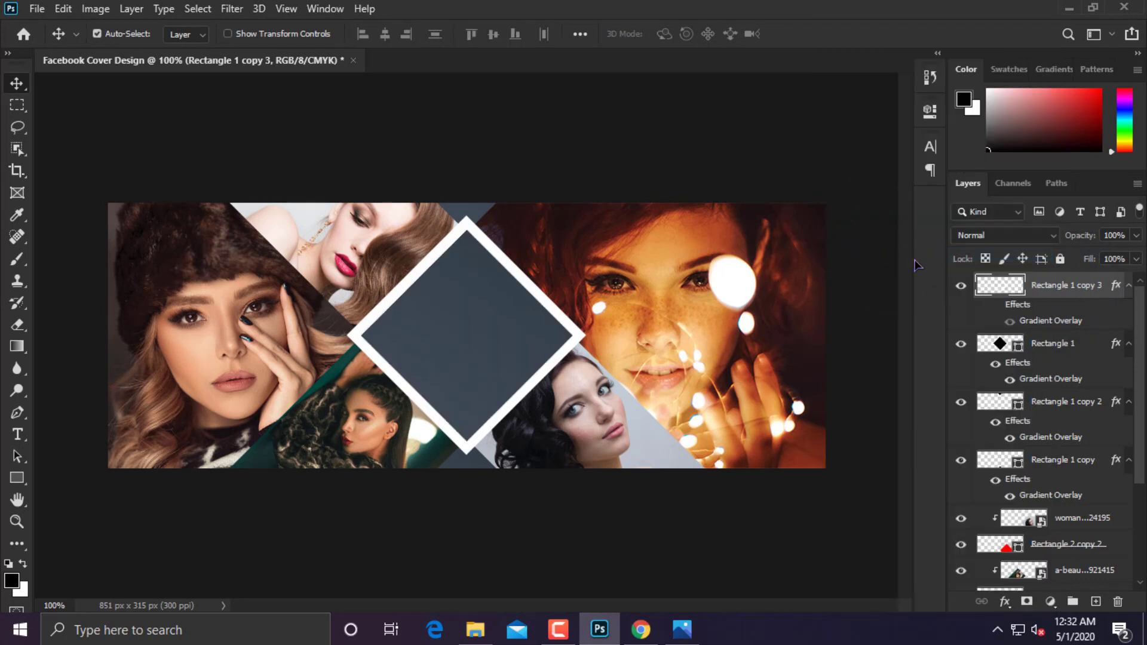
left_click(1136, 235)
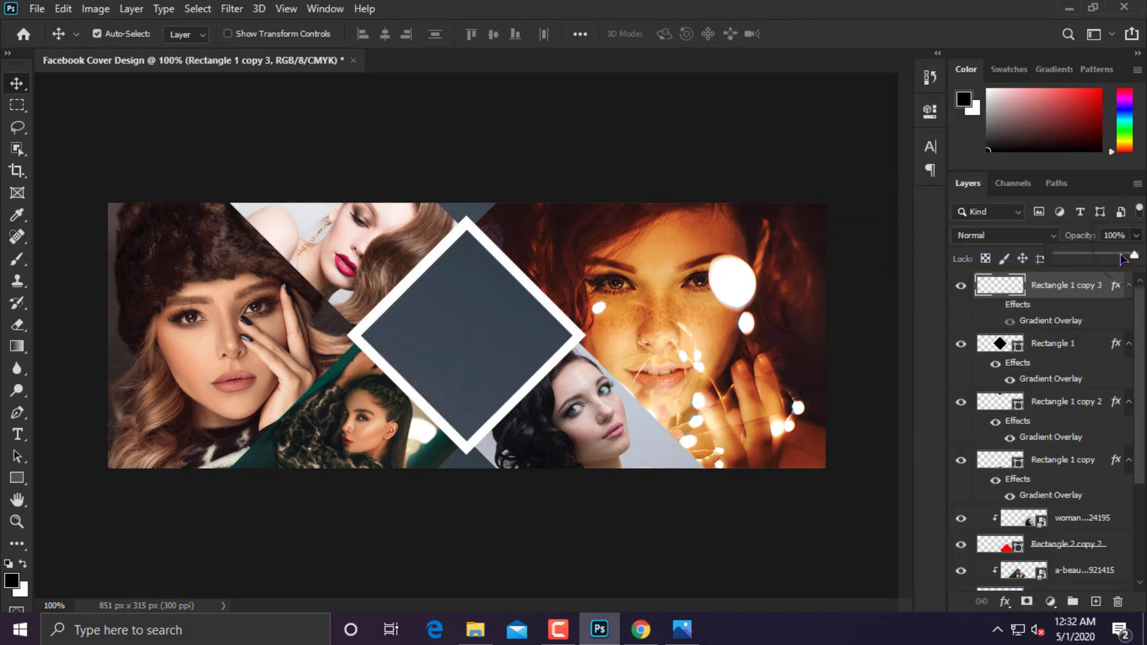
left_click_drag(1138, 254, 1095, 259)
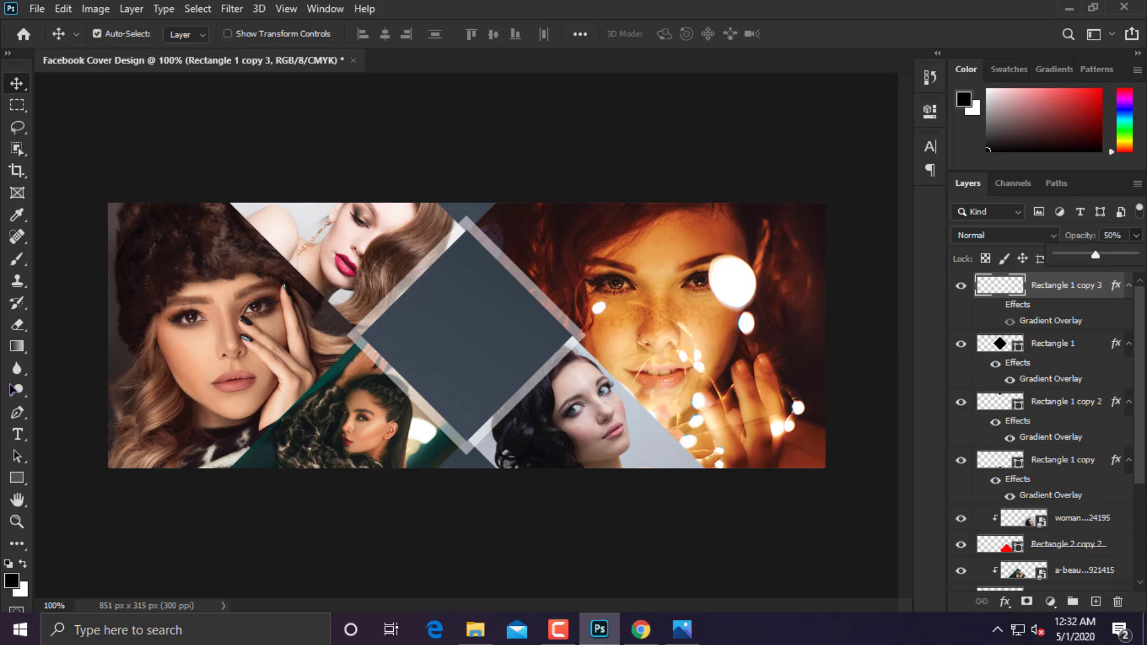
left_click(17, 434)
left_click(417, 345)
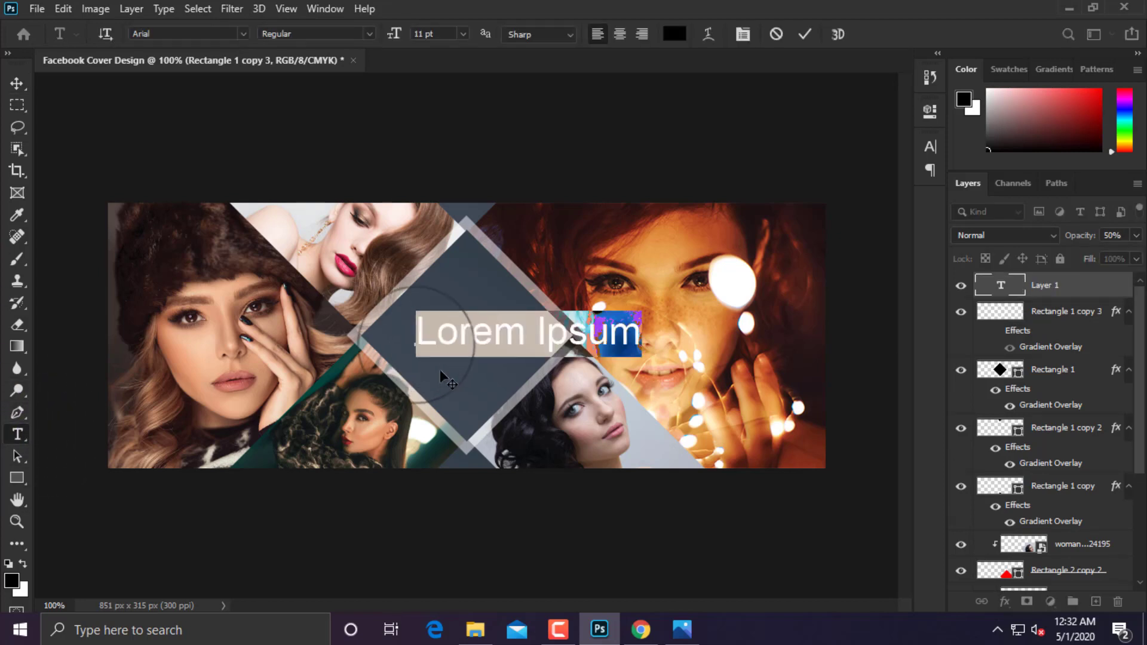
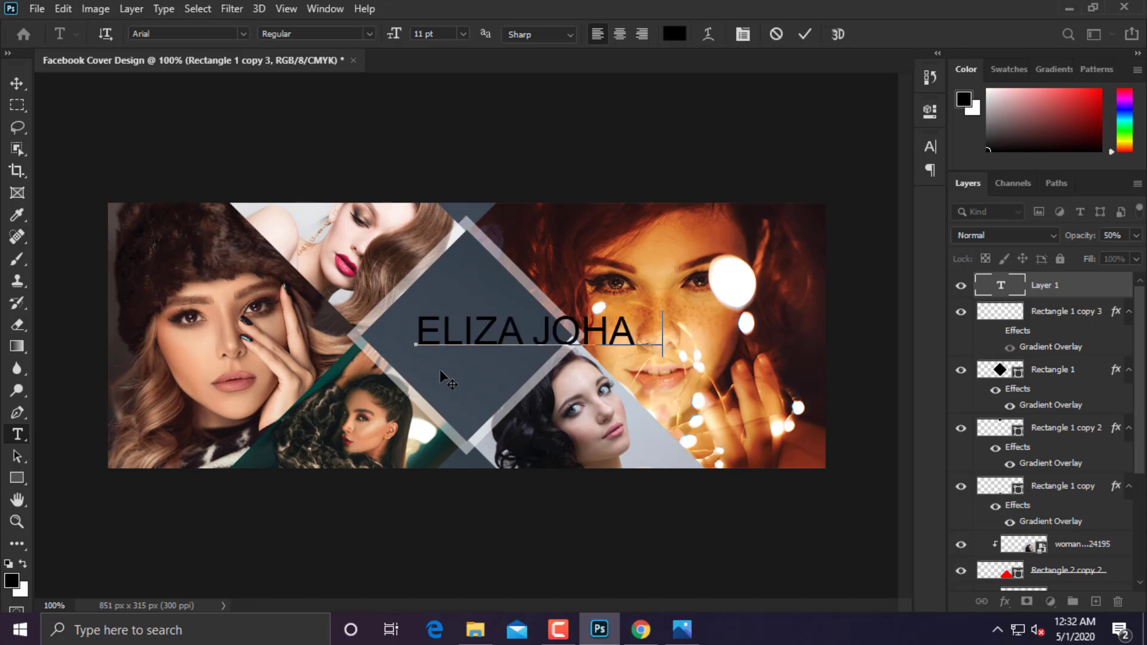
key("ctrl+a")
left_click(244, 33)
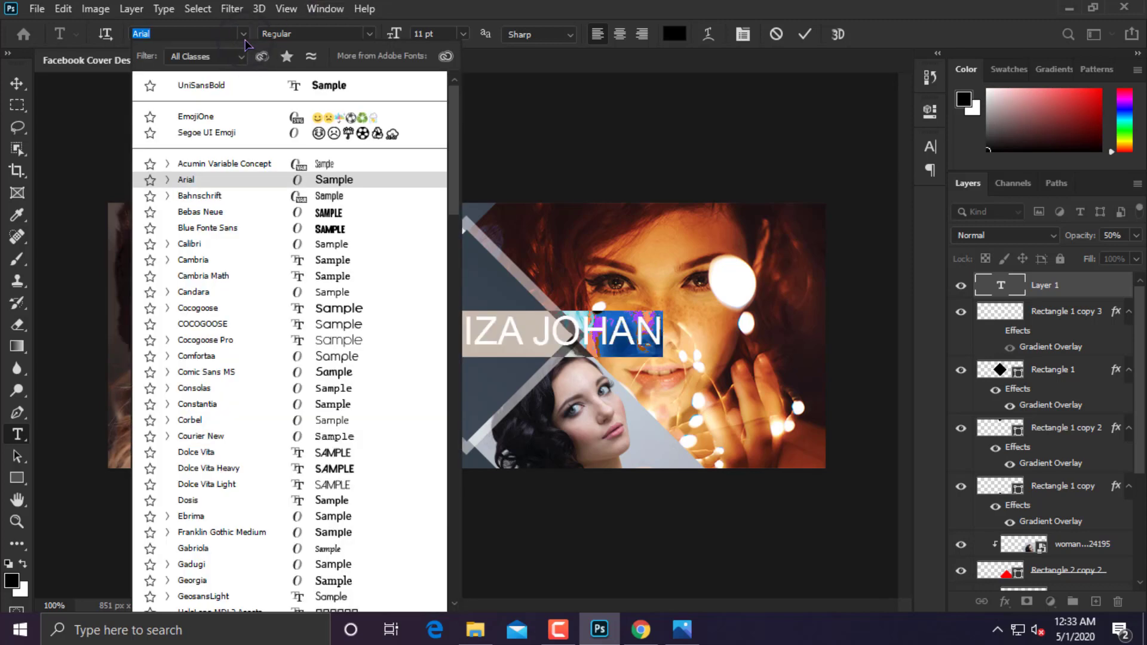
left_click(248, 79)
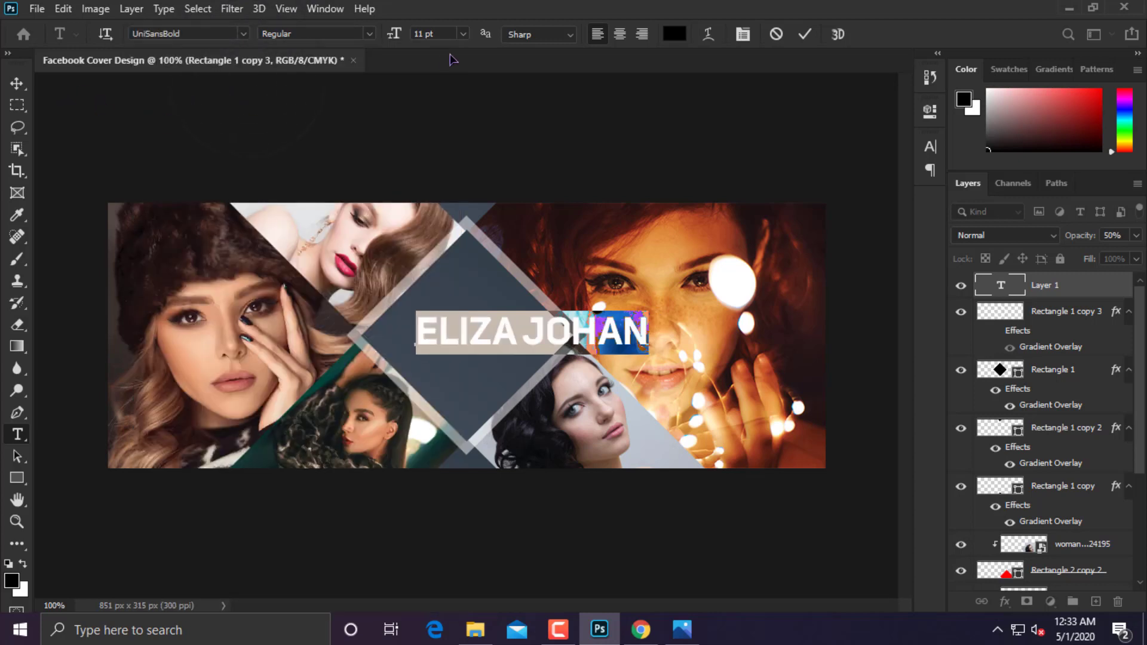
left_click_drag(396, 35, 396, 37)
left_click(16, 84)
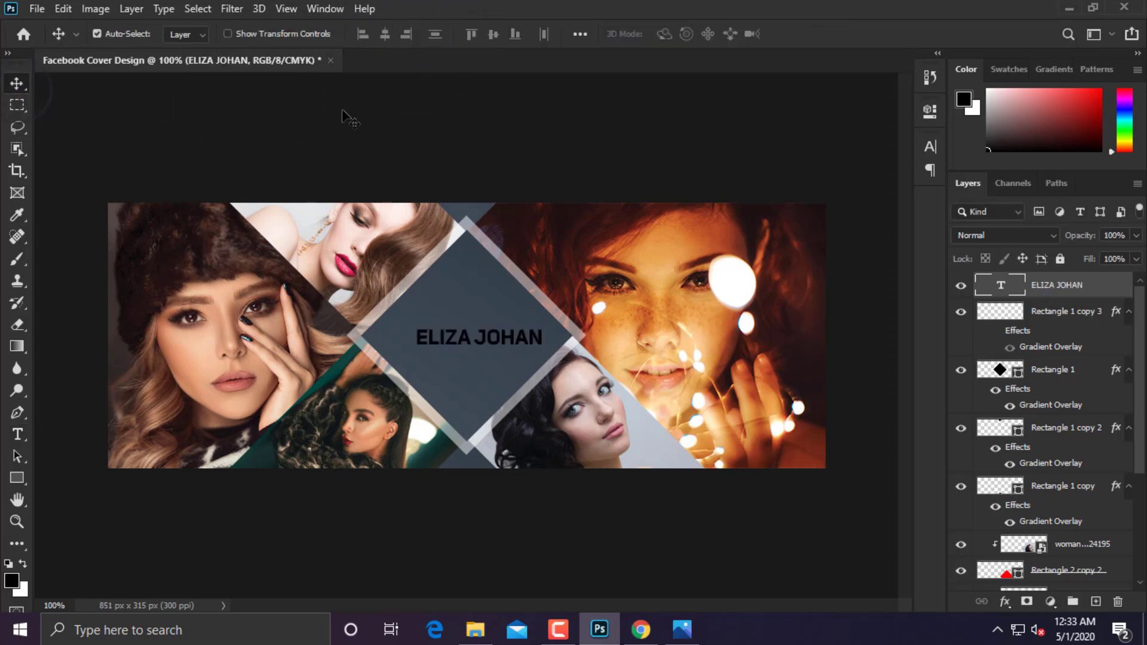
key("ctrl+a")
left_click(385, 34)
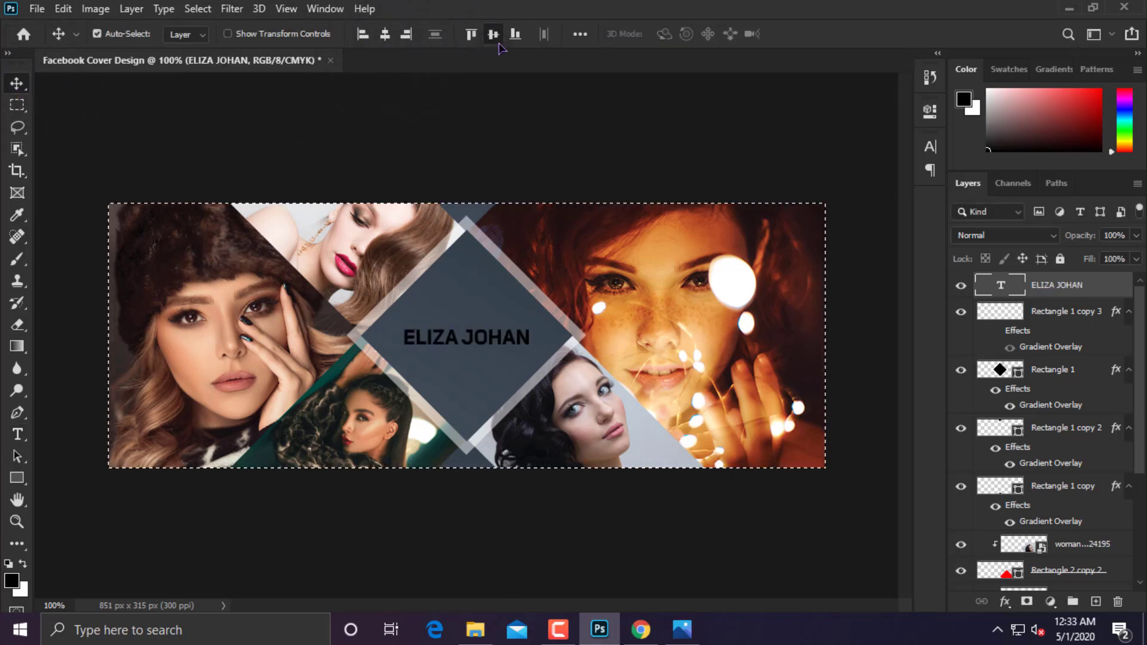
key("ctrl+d")
left_click(17, 434)
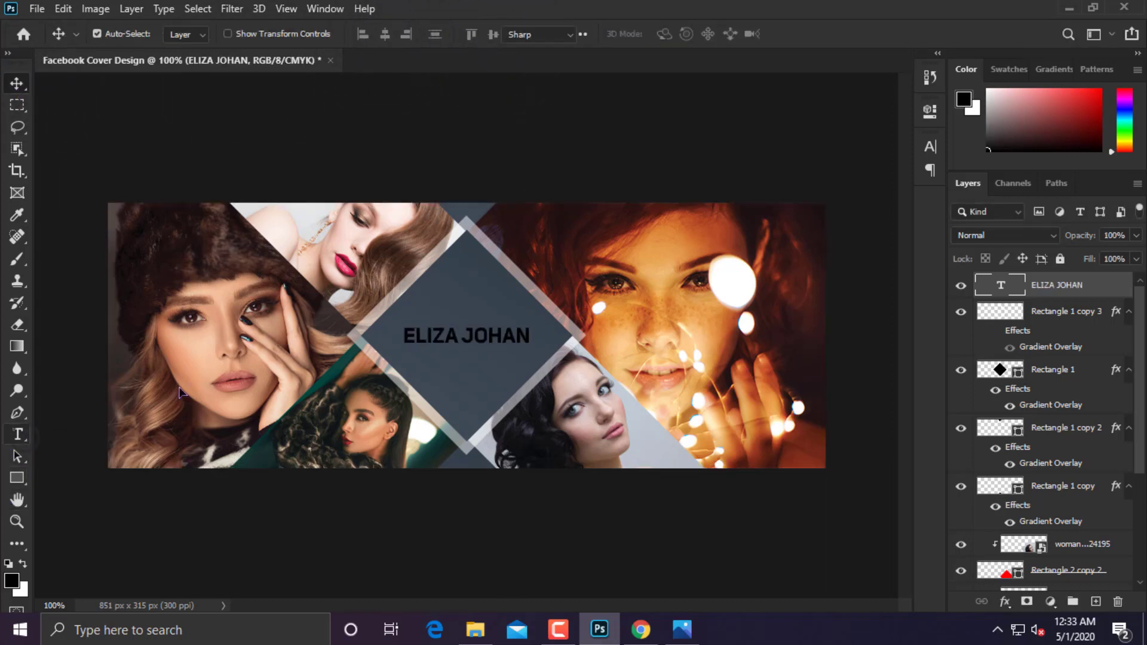
left_click(675, 34)
left_click(709, 249)
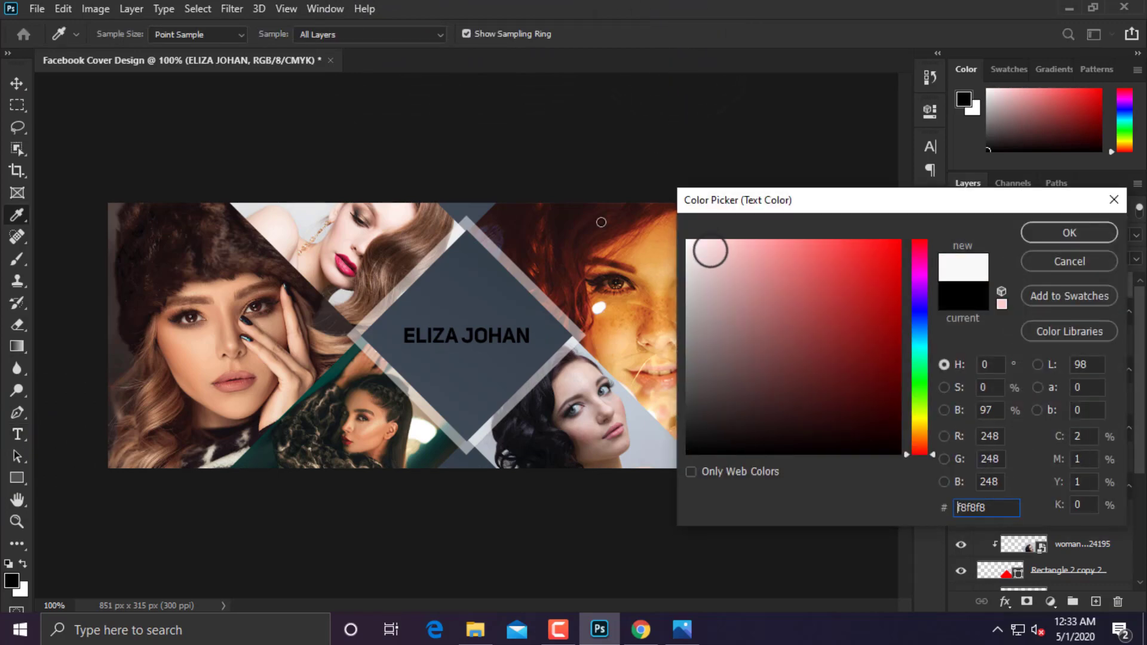
left_click(688, 241)
left_click(1055, 238)
key("v")
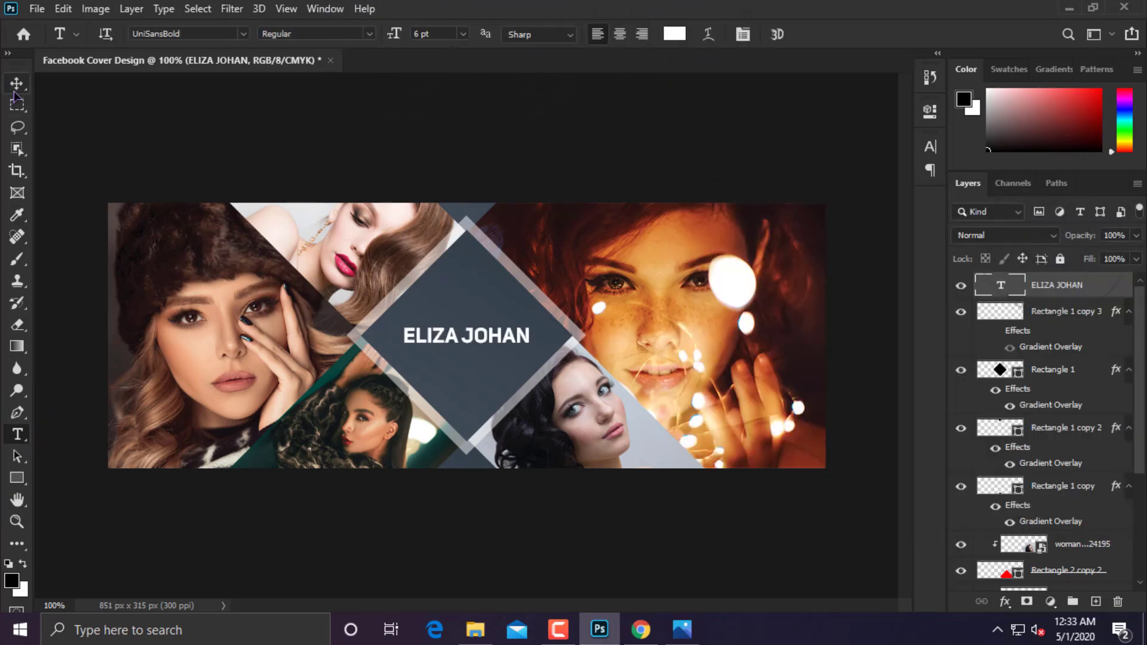
Add a PHOTOGRAPHY text line below the name in Arial.
left_click(17, 434)
left_click(361, 399)
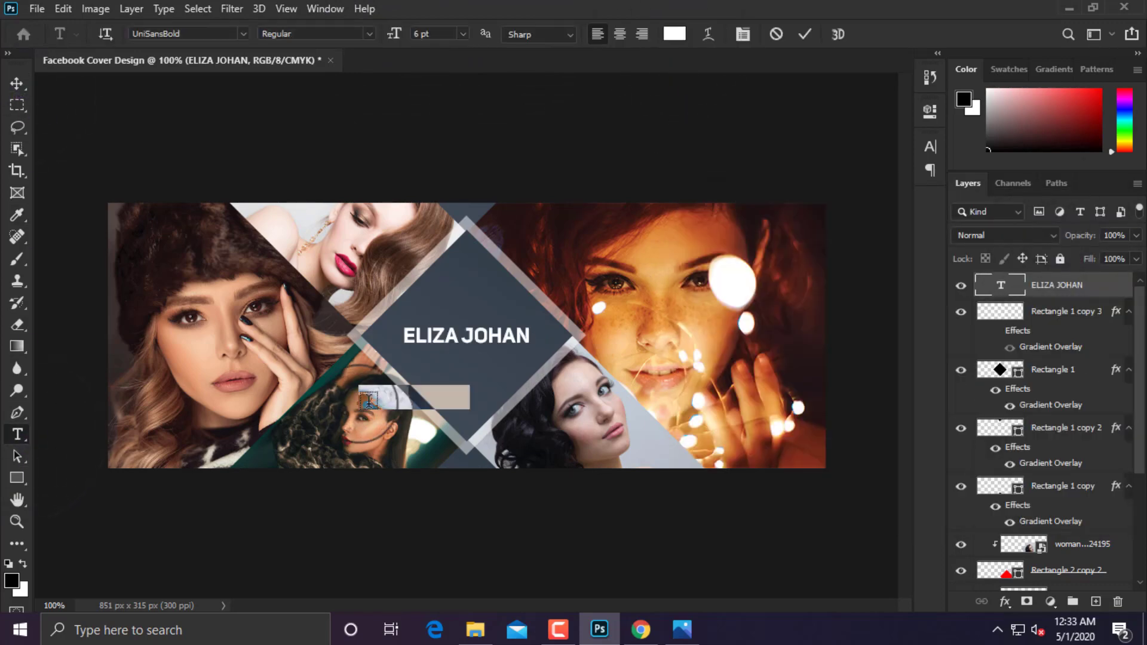
type("PHOTO ")
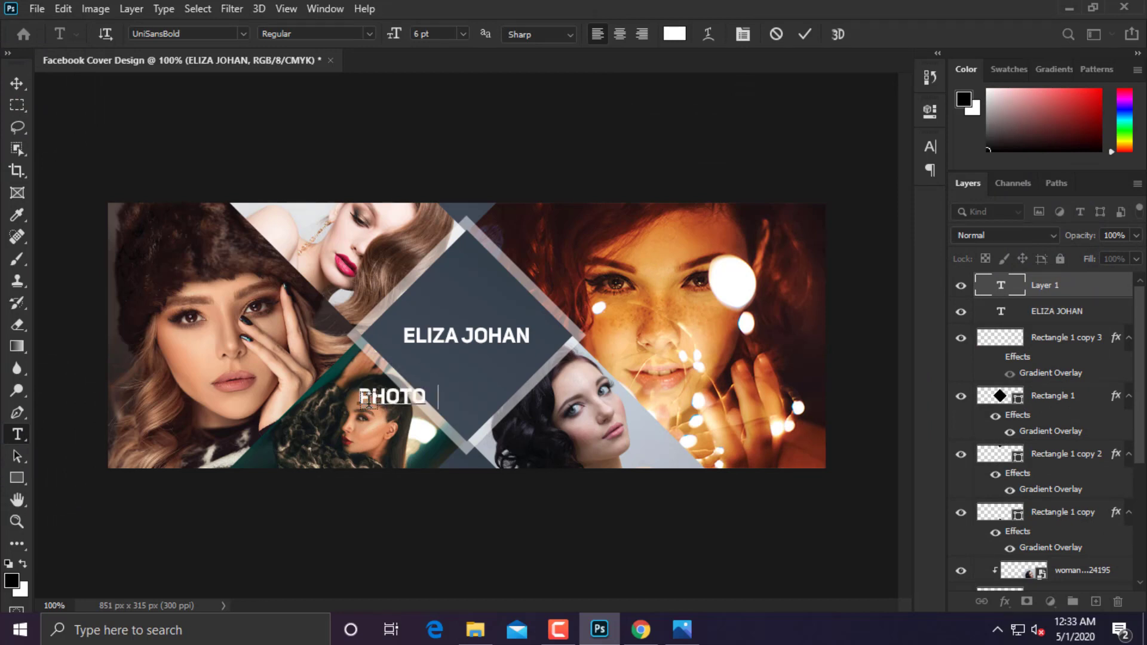
type("RAPHY")
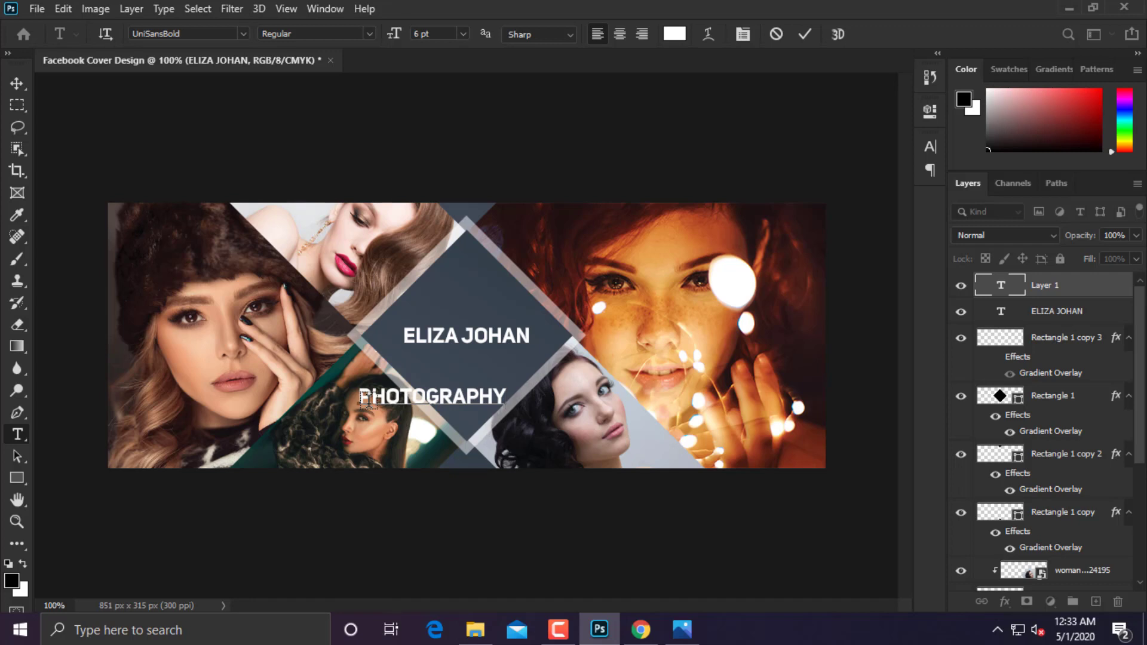
key("ctrl+a")
left_click(243, 34)
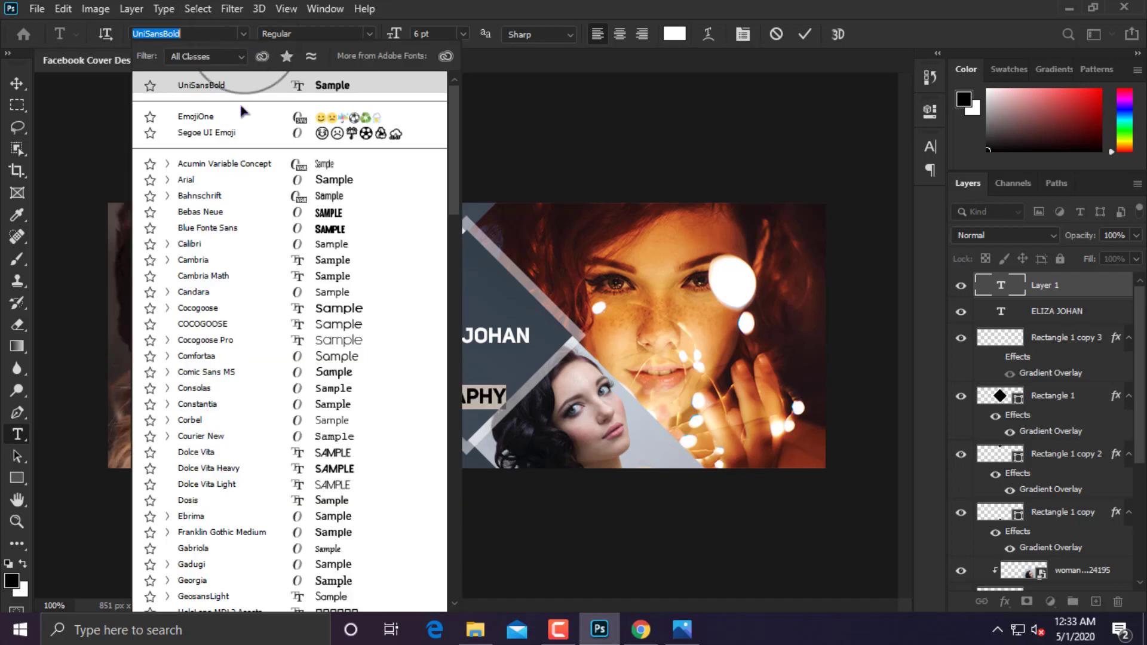
left_click(236, 183)
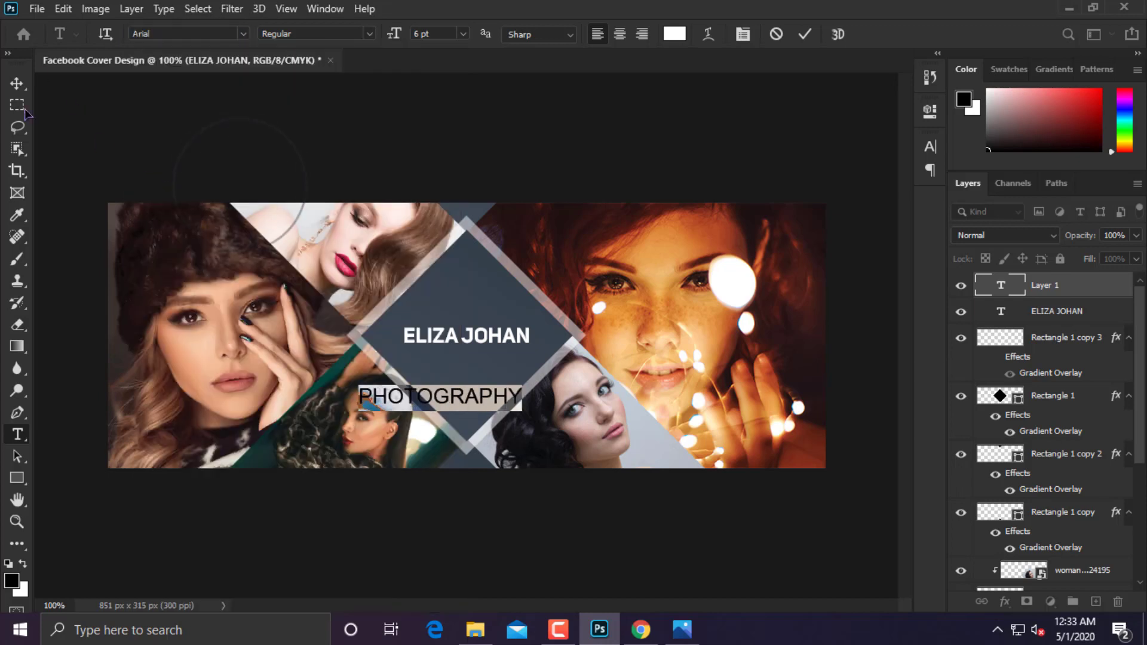
left_click(23, 84)
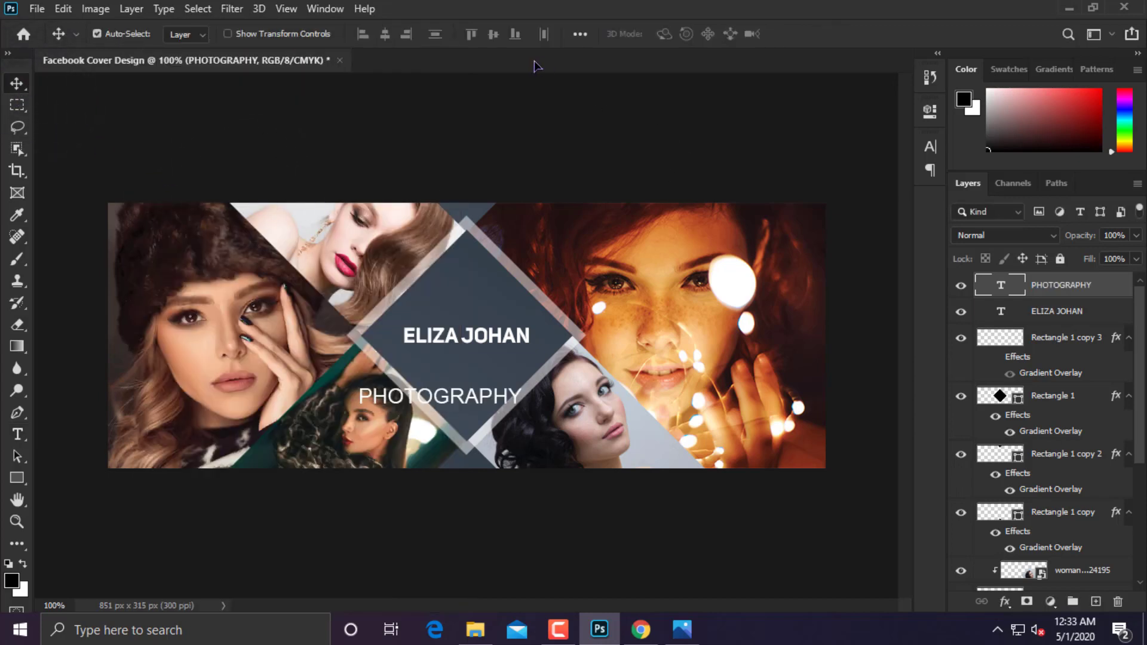
key("ctrl+t")
left_click_drag(521, 397, 492, 362)
key("Return")
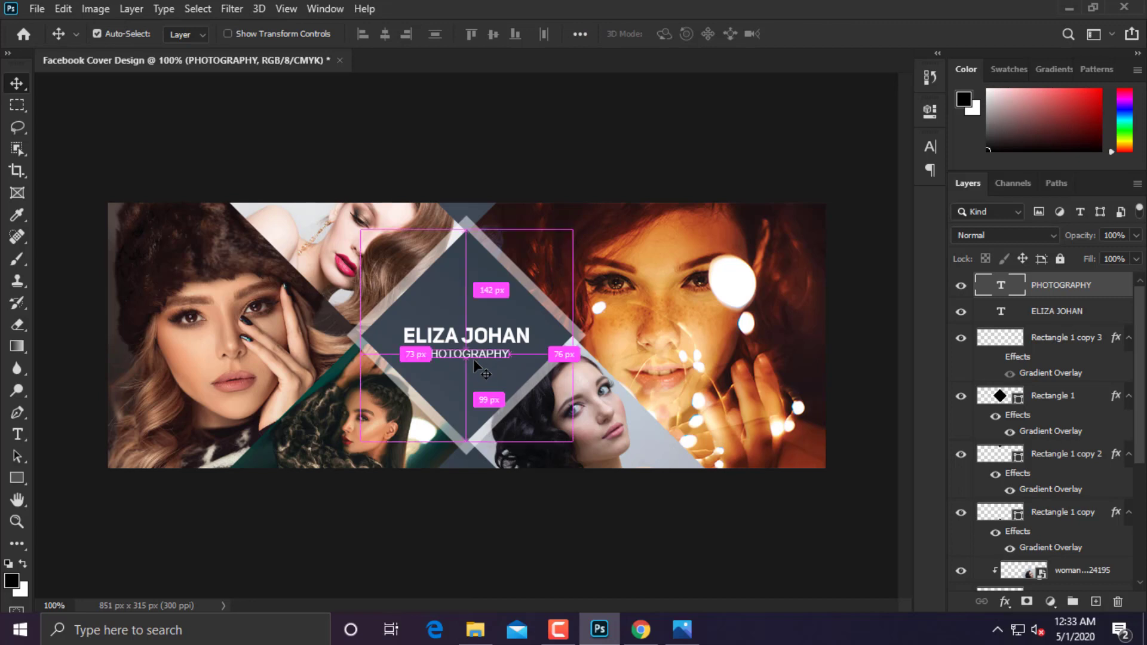
key("ctrl+minus")
key("ctrl+plus")
left_click(1055, 317, "shift")
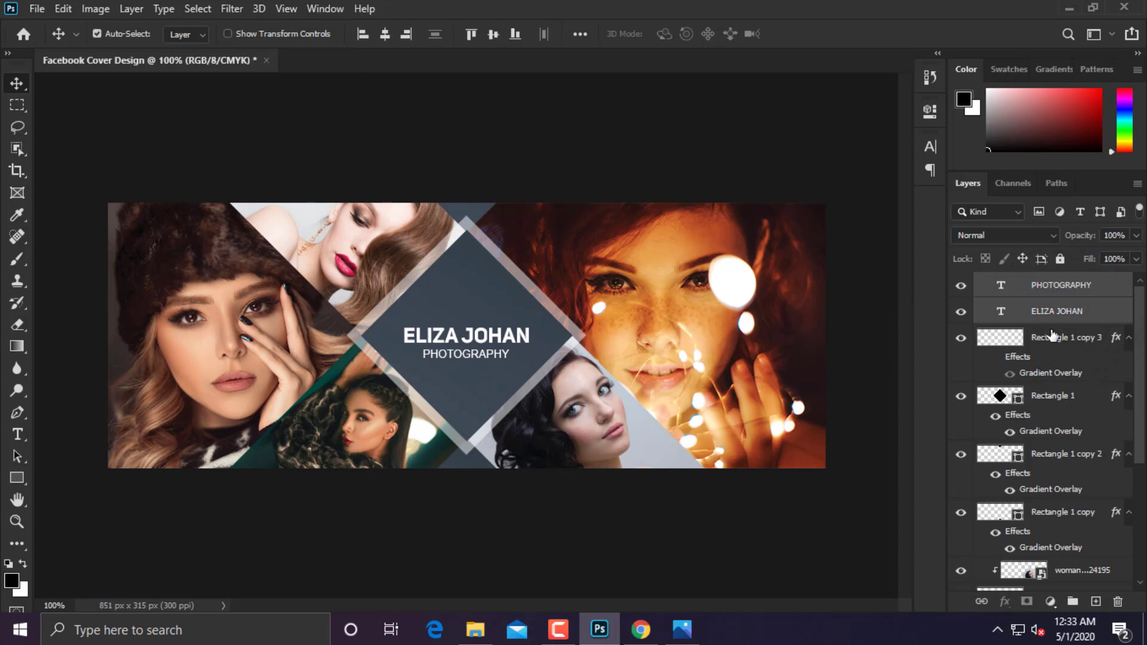
key("Up")
key("Up")
key("Up")
key("Up")
key("Up")
key("Up")
key("Up")
key("Up")
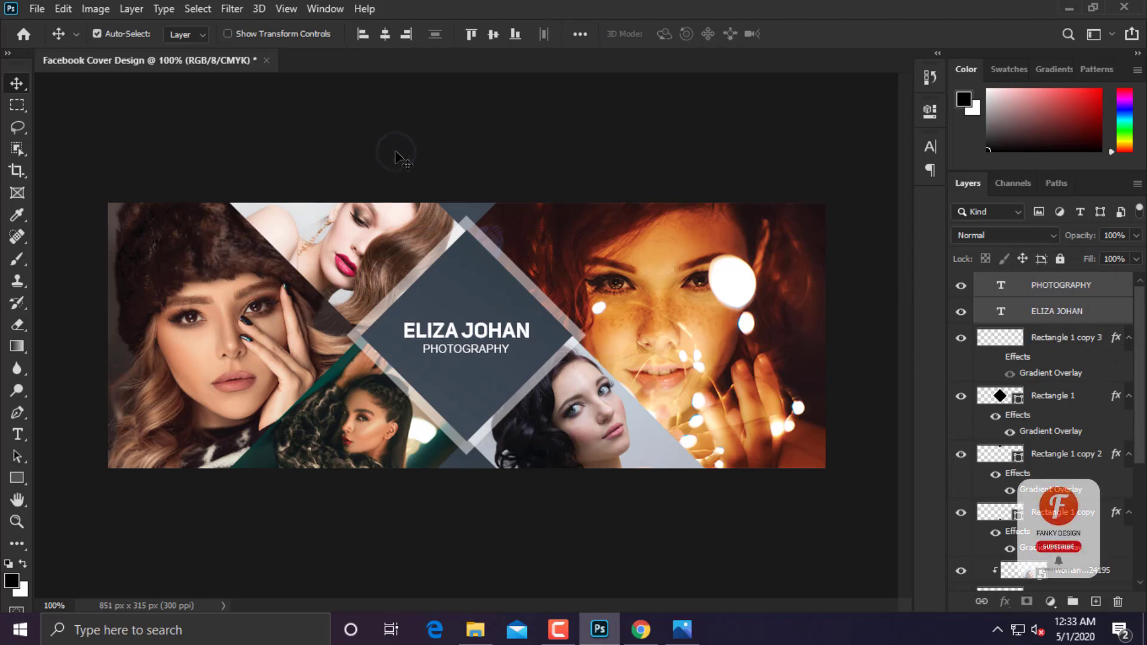
left_click(403, 160)
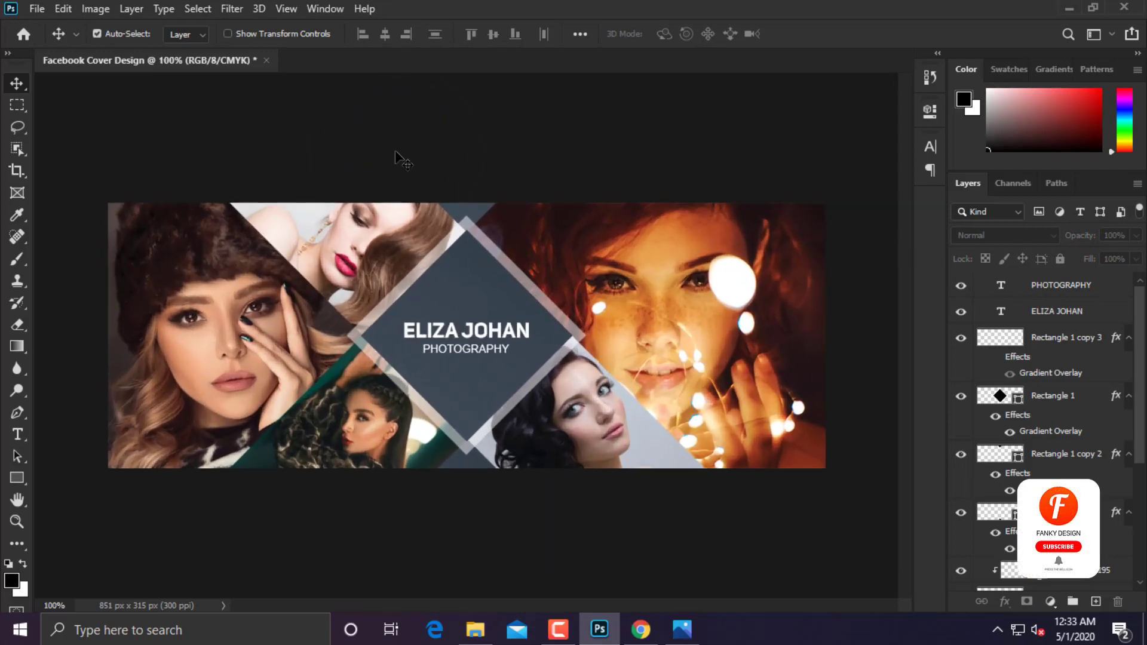